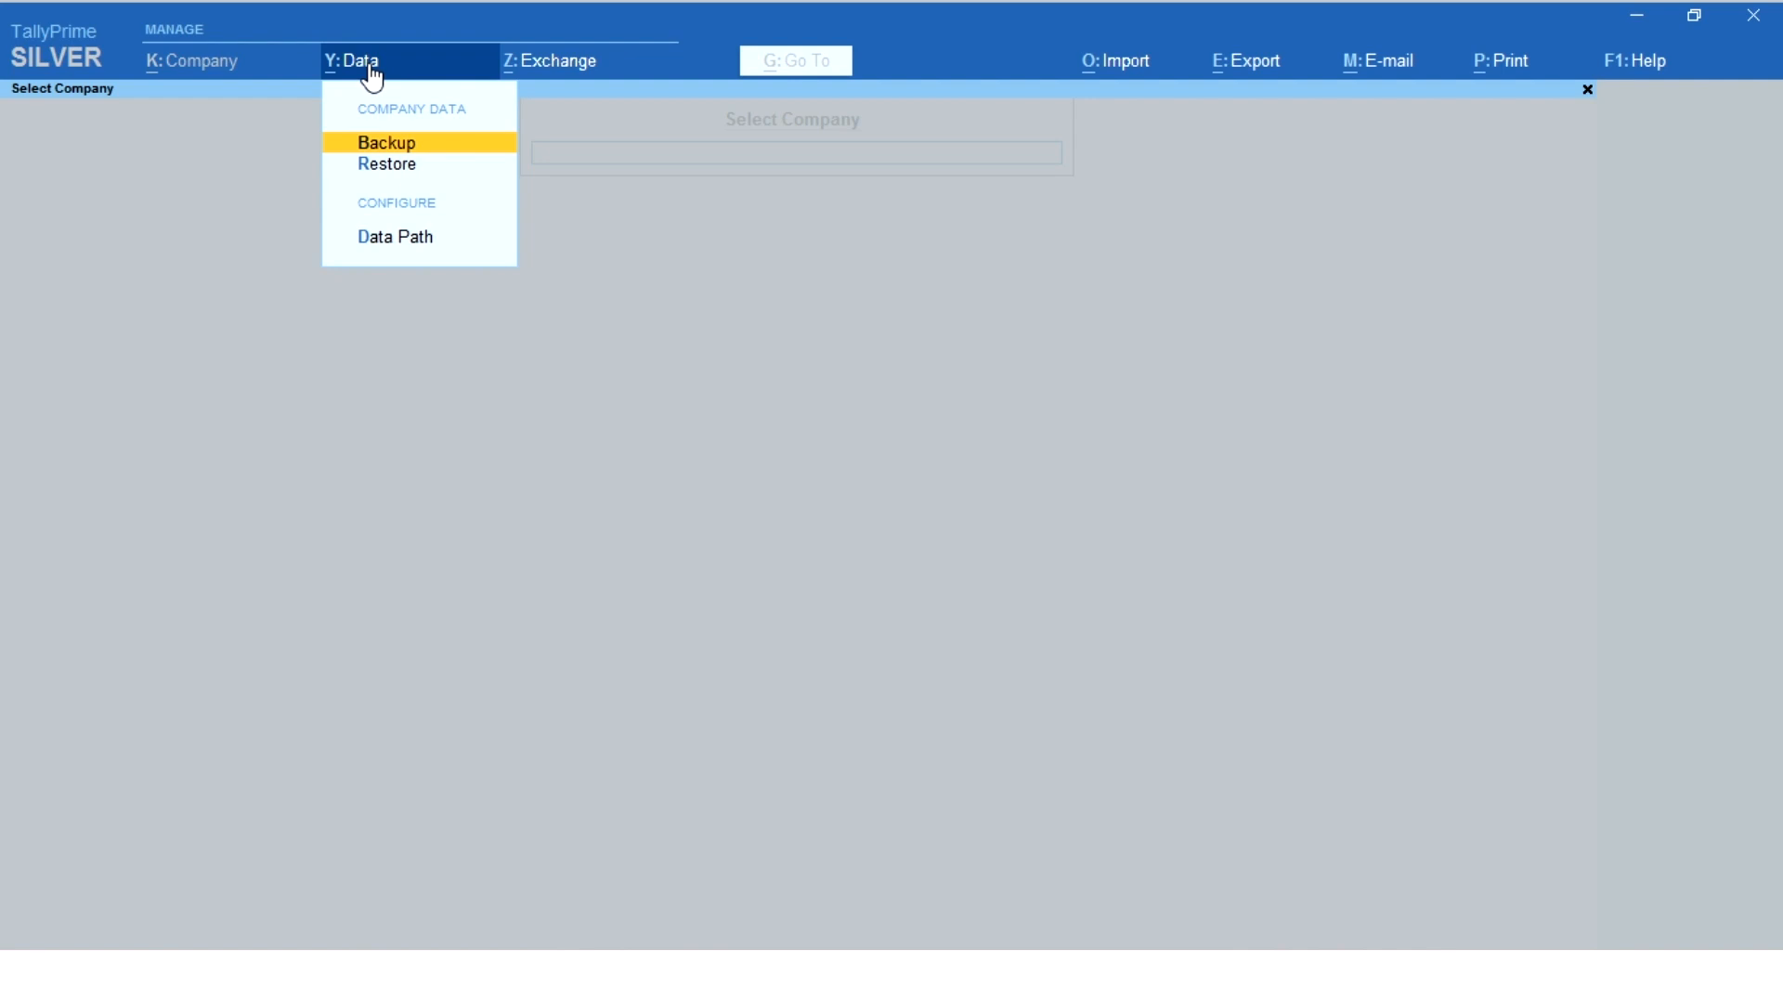
- Start a company data backup and set its destination path to the BACKUP folder on the Desktop
key("Return")
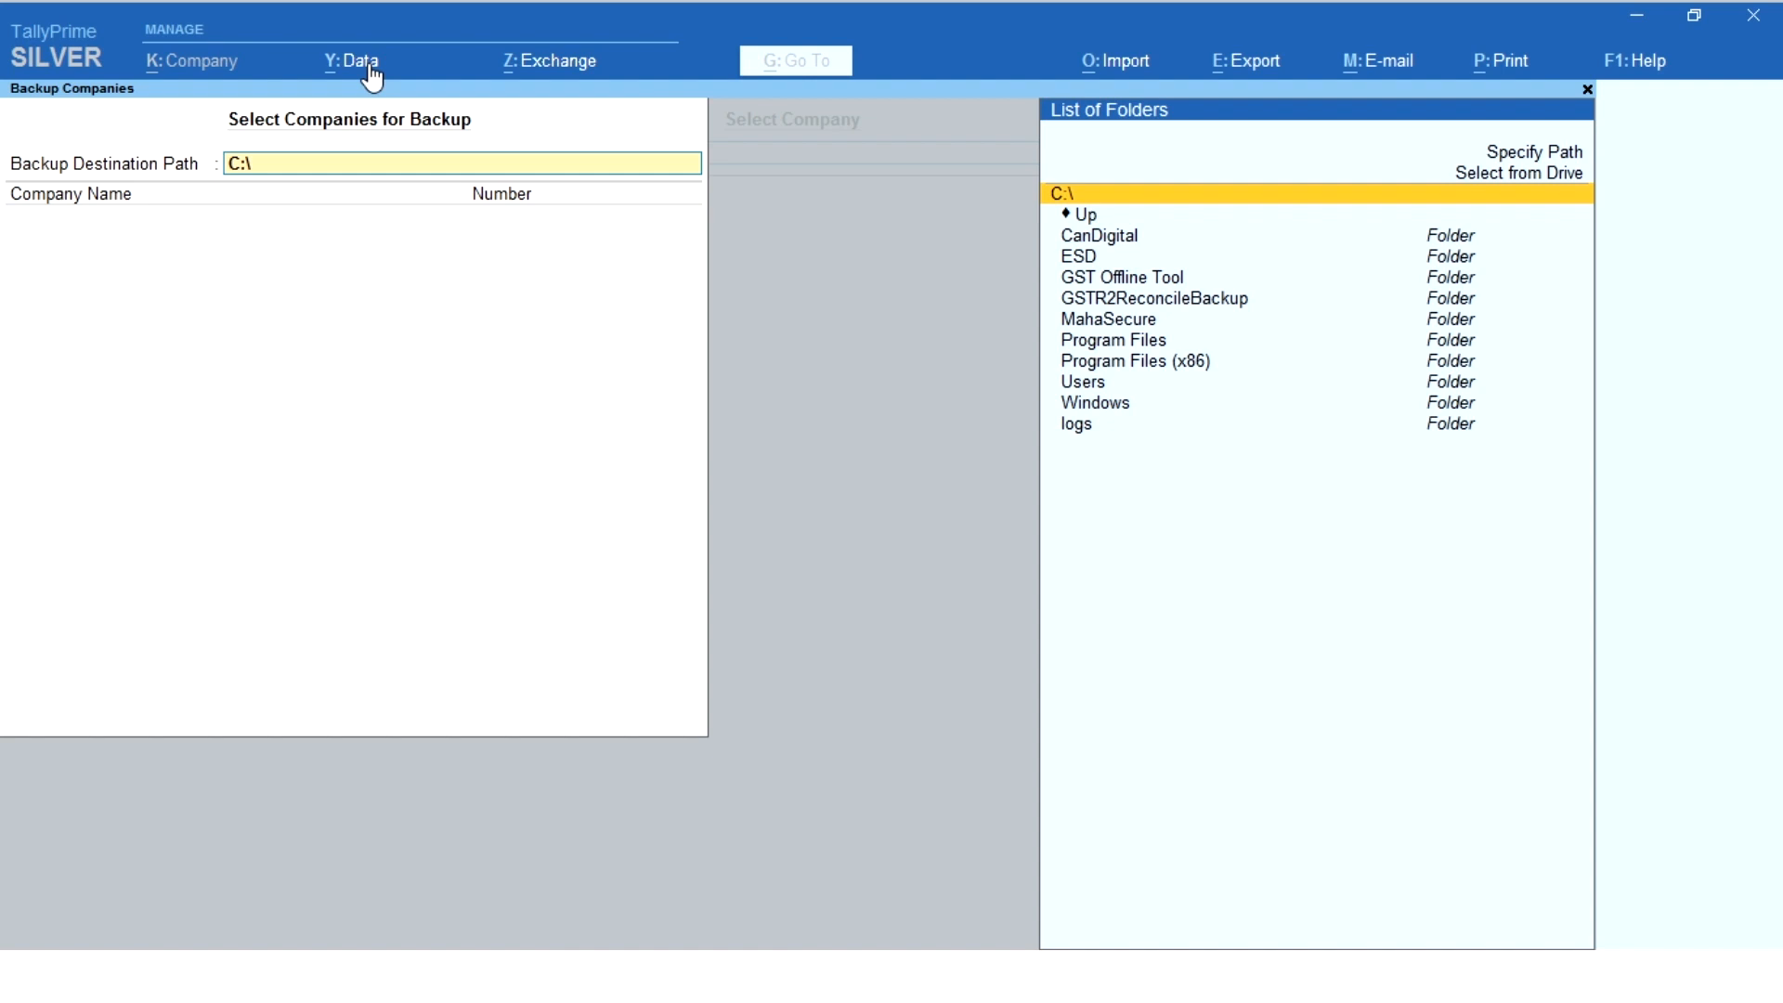
left_click(1650, 26)
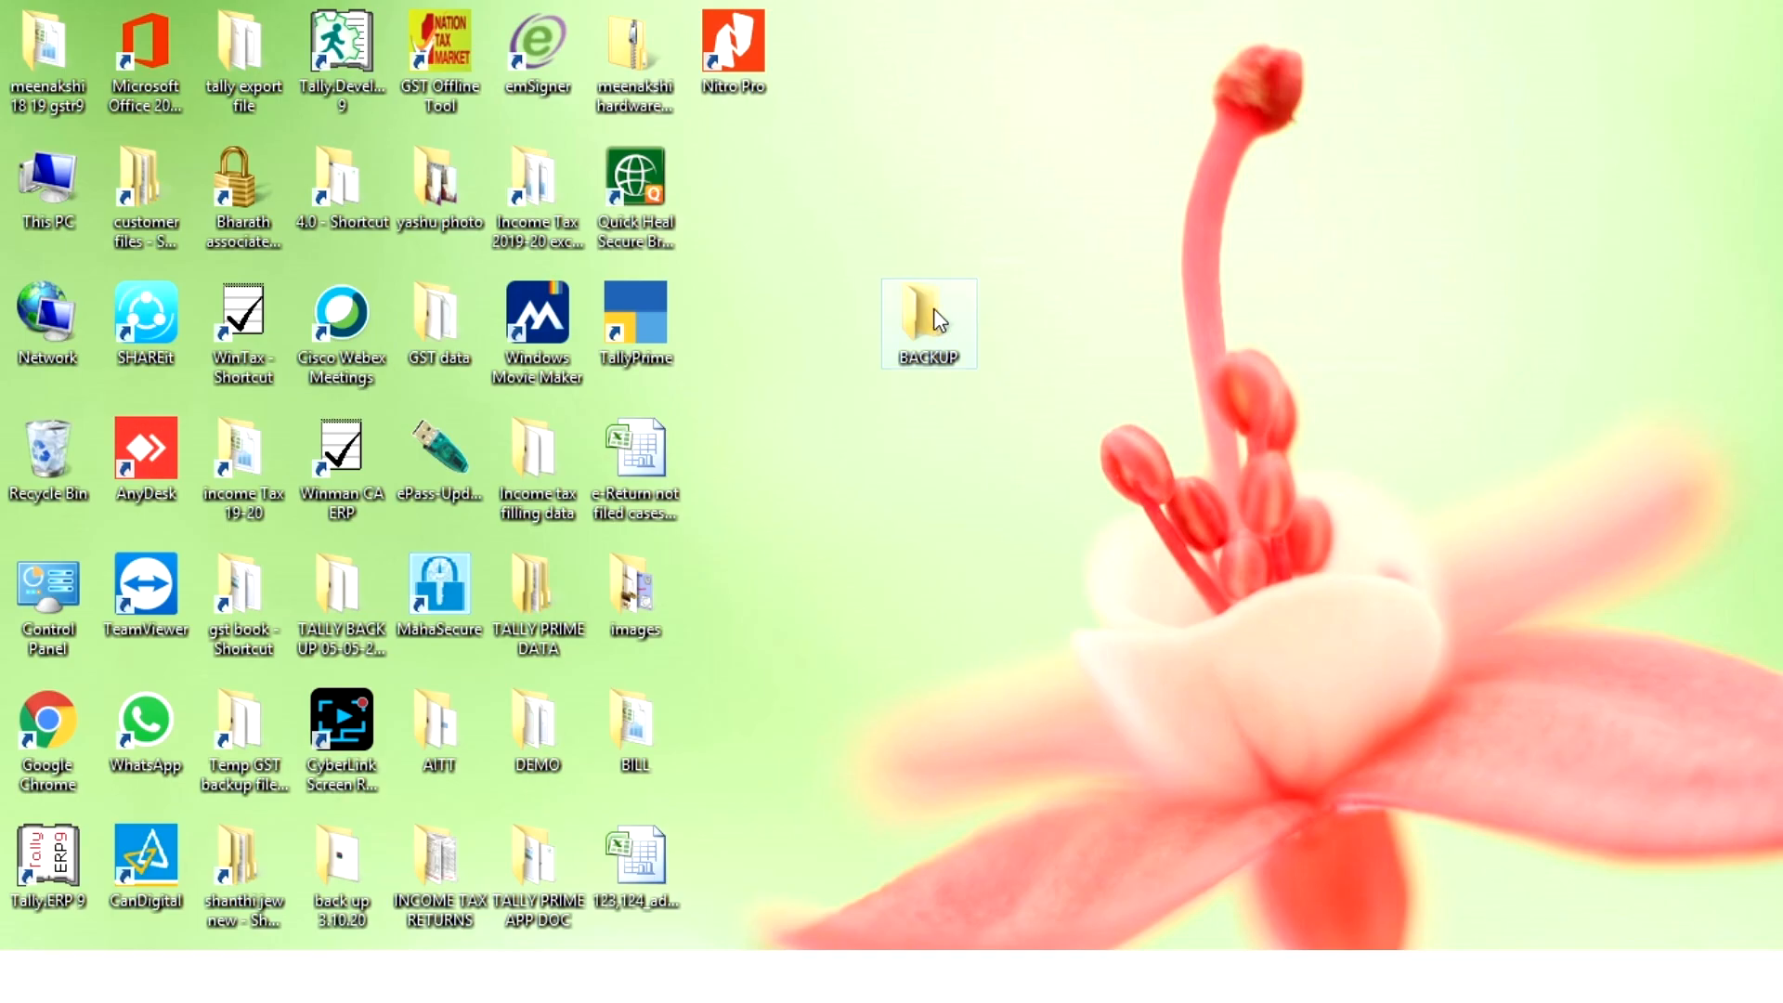
left_click(923, 313)
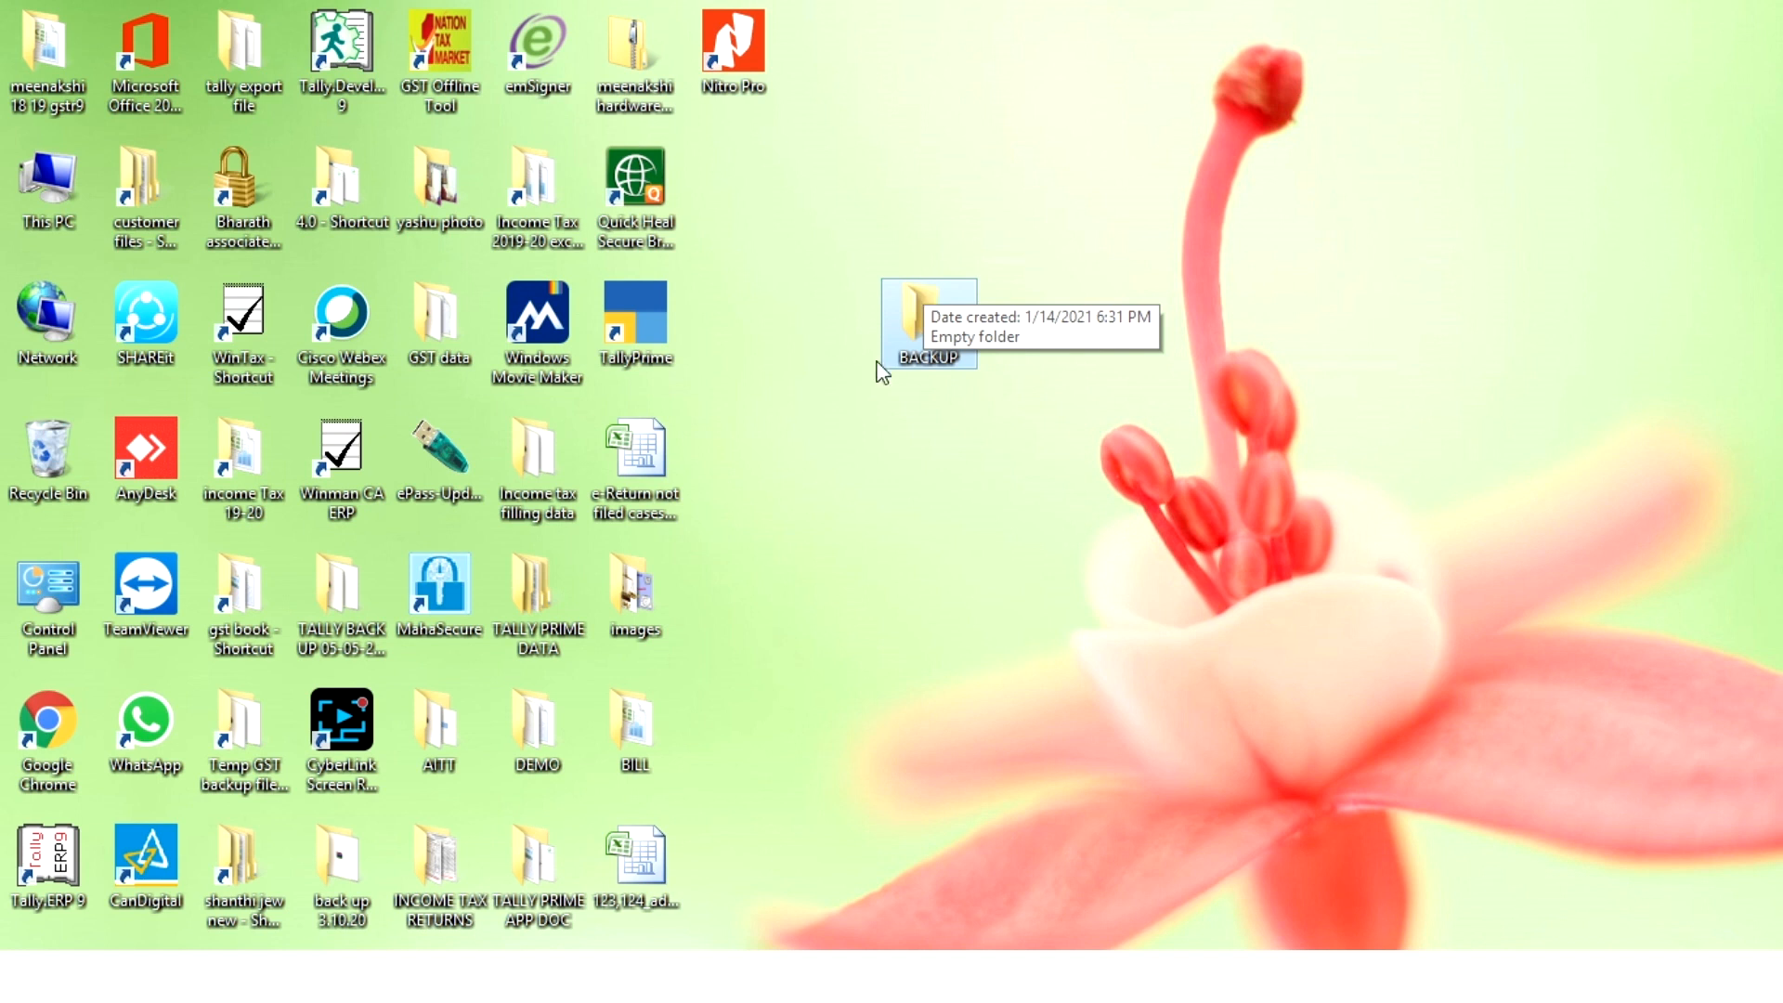
left_click(590, 975)
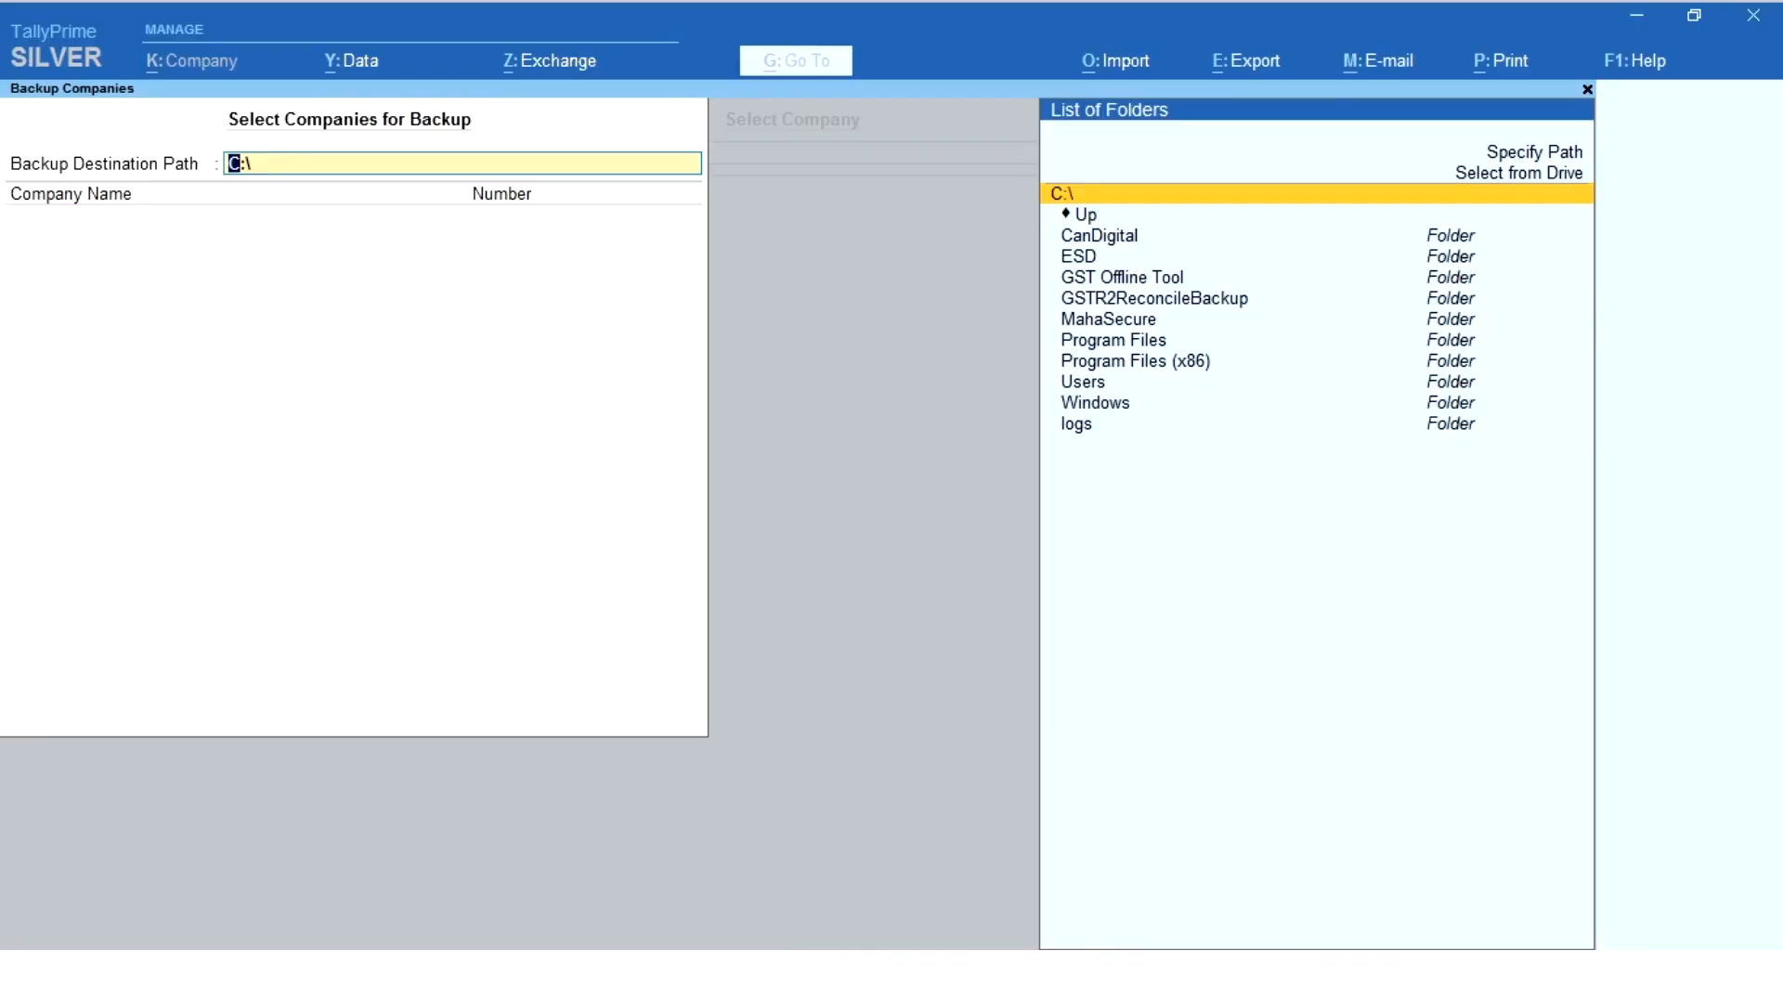
left_click(1487, 177)
left_click(1487, 176)
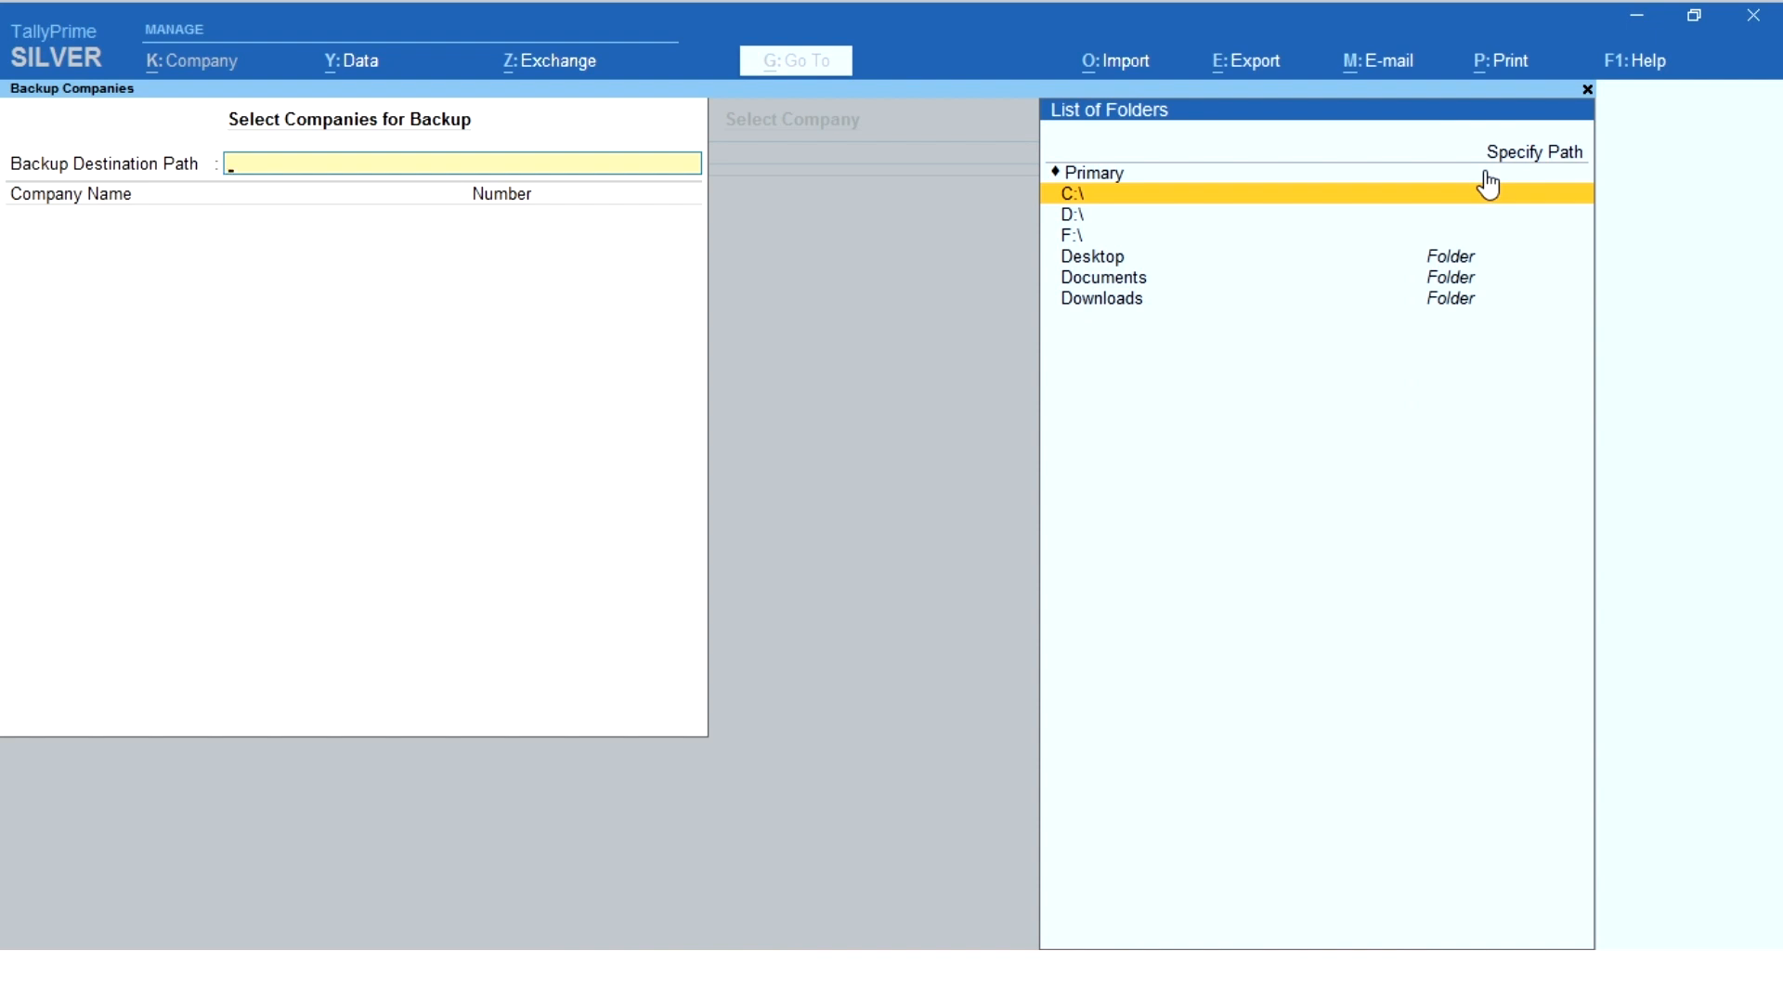
left_click(1073, 263)
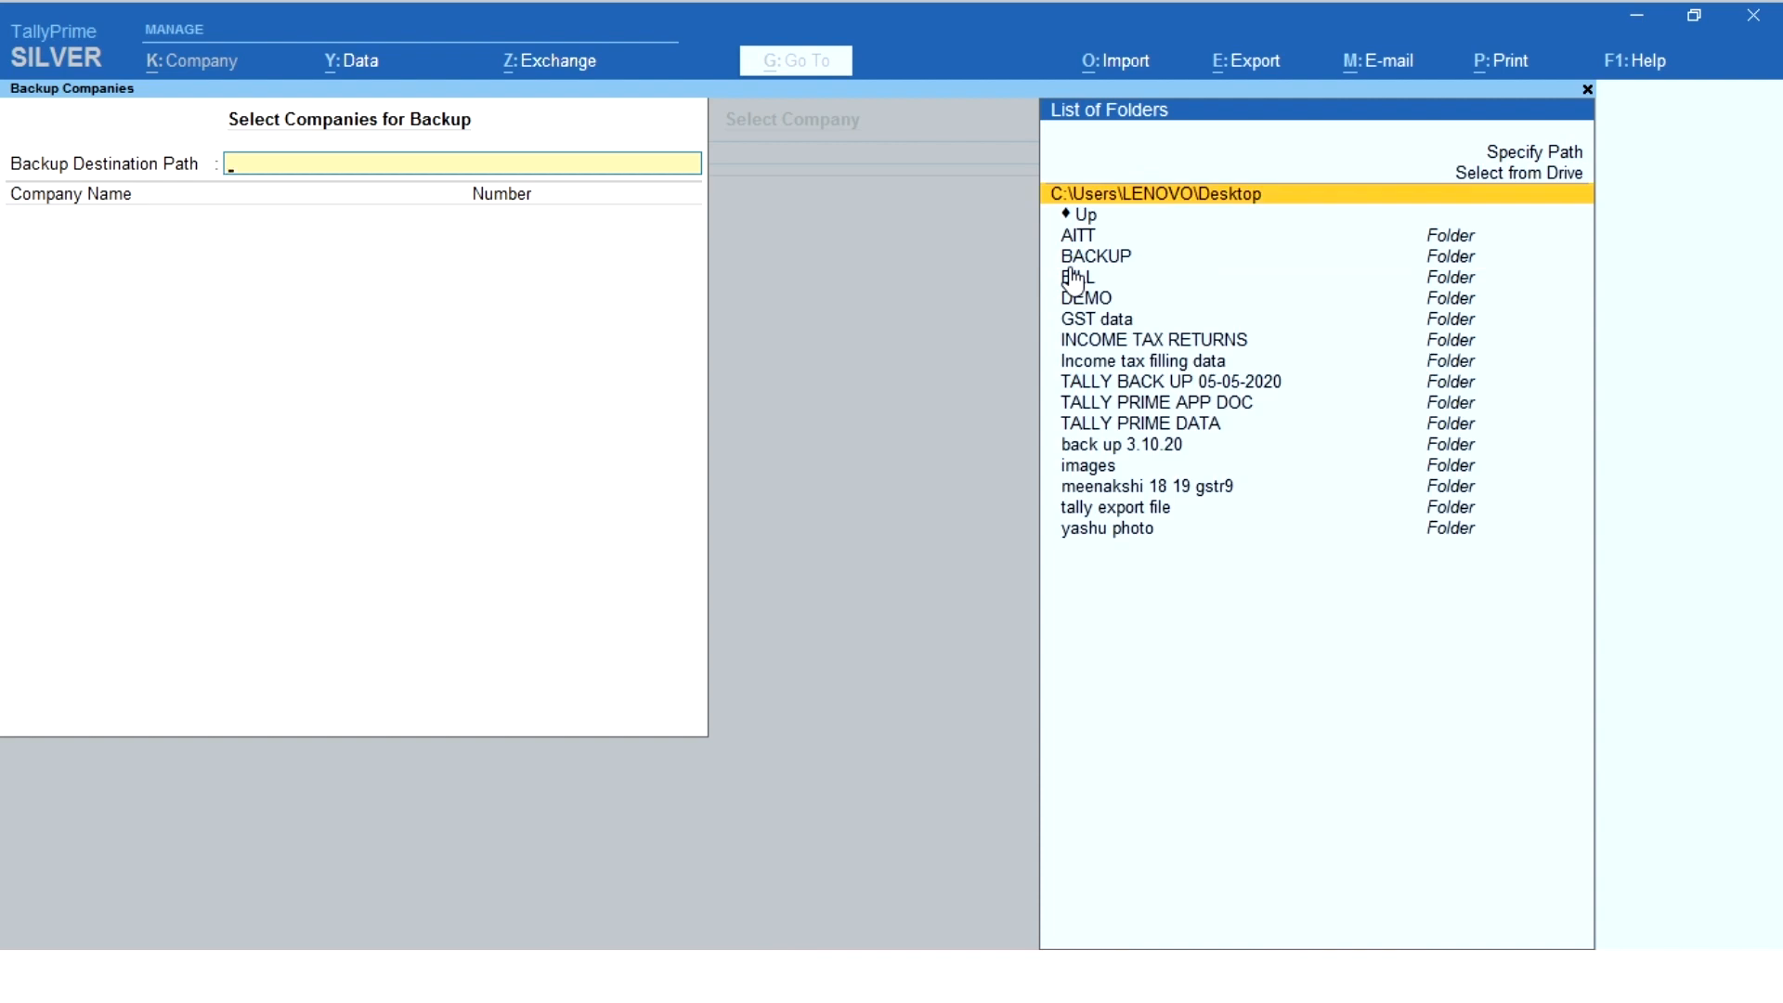
left_click(1087, 258)
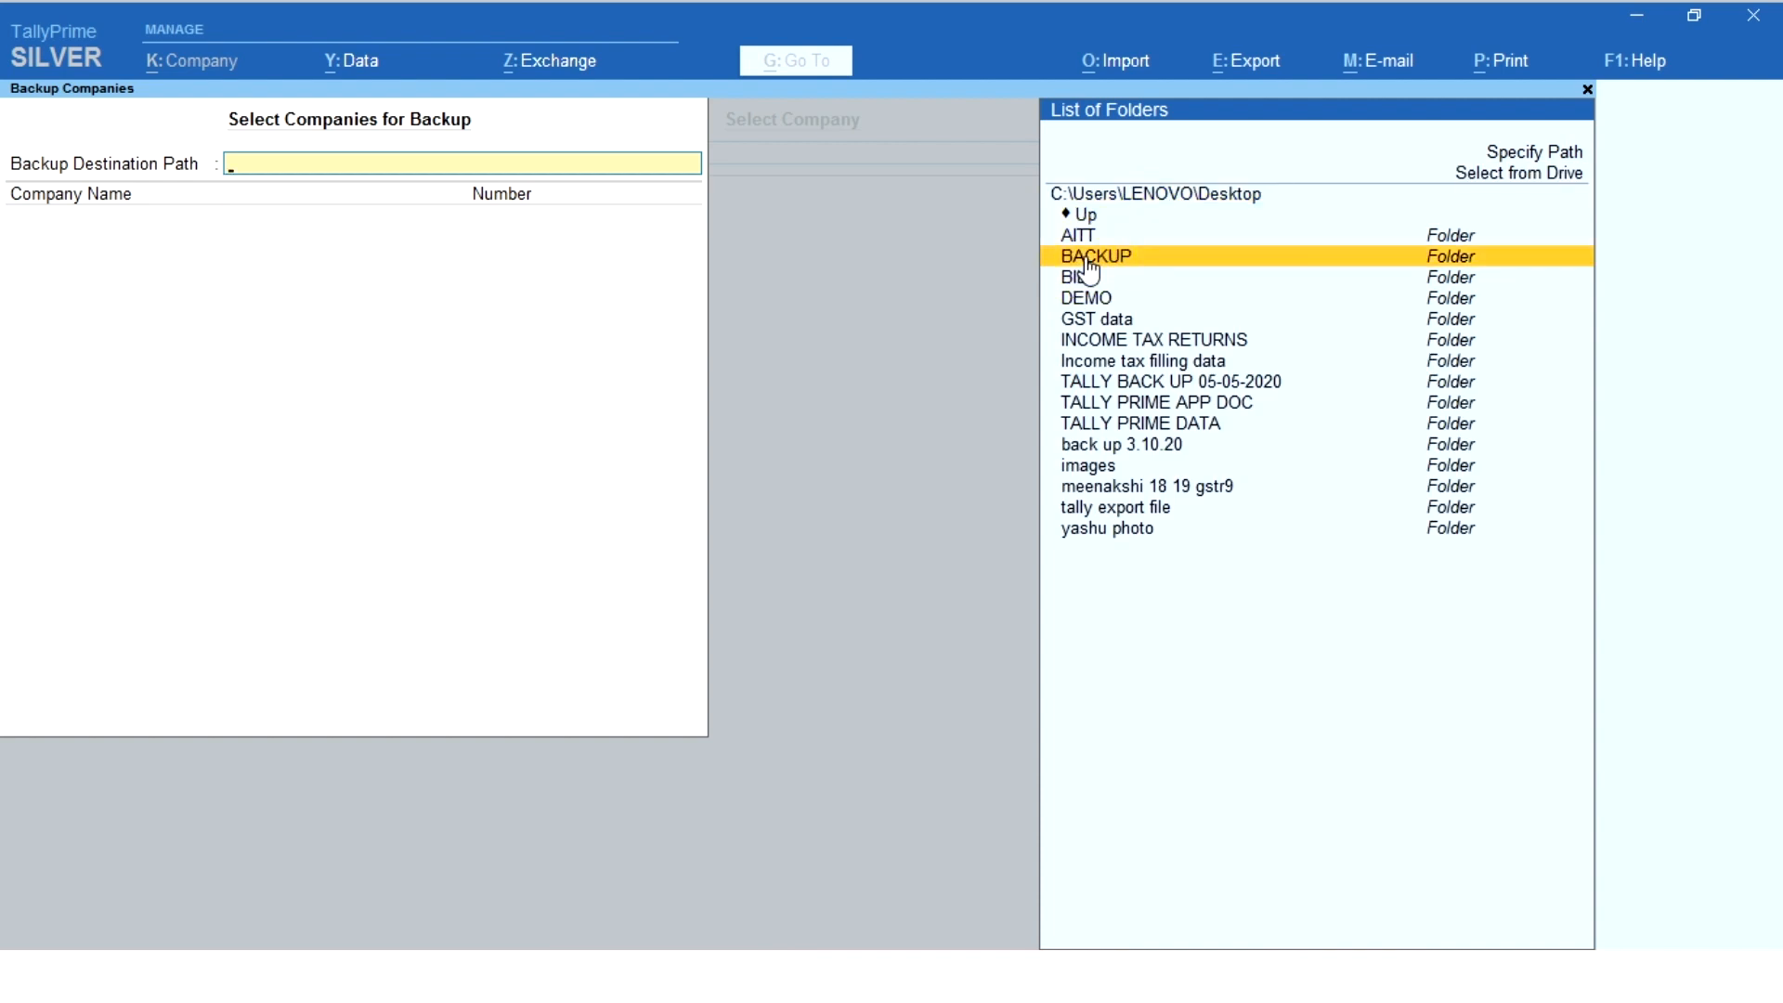
left_click(1089, 269)
key("Return")
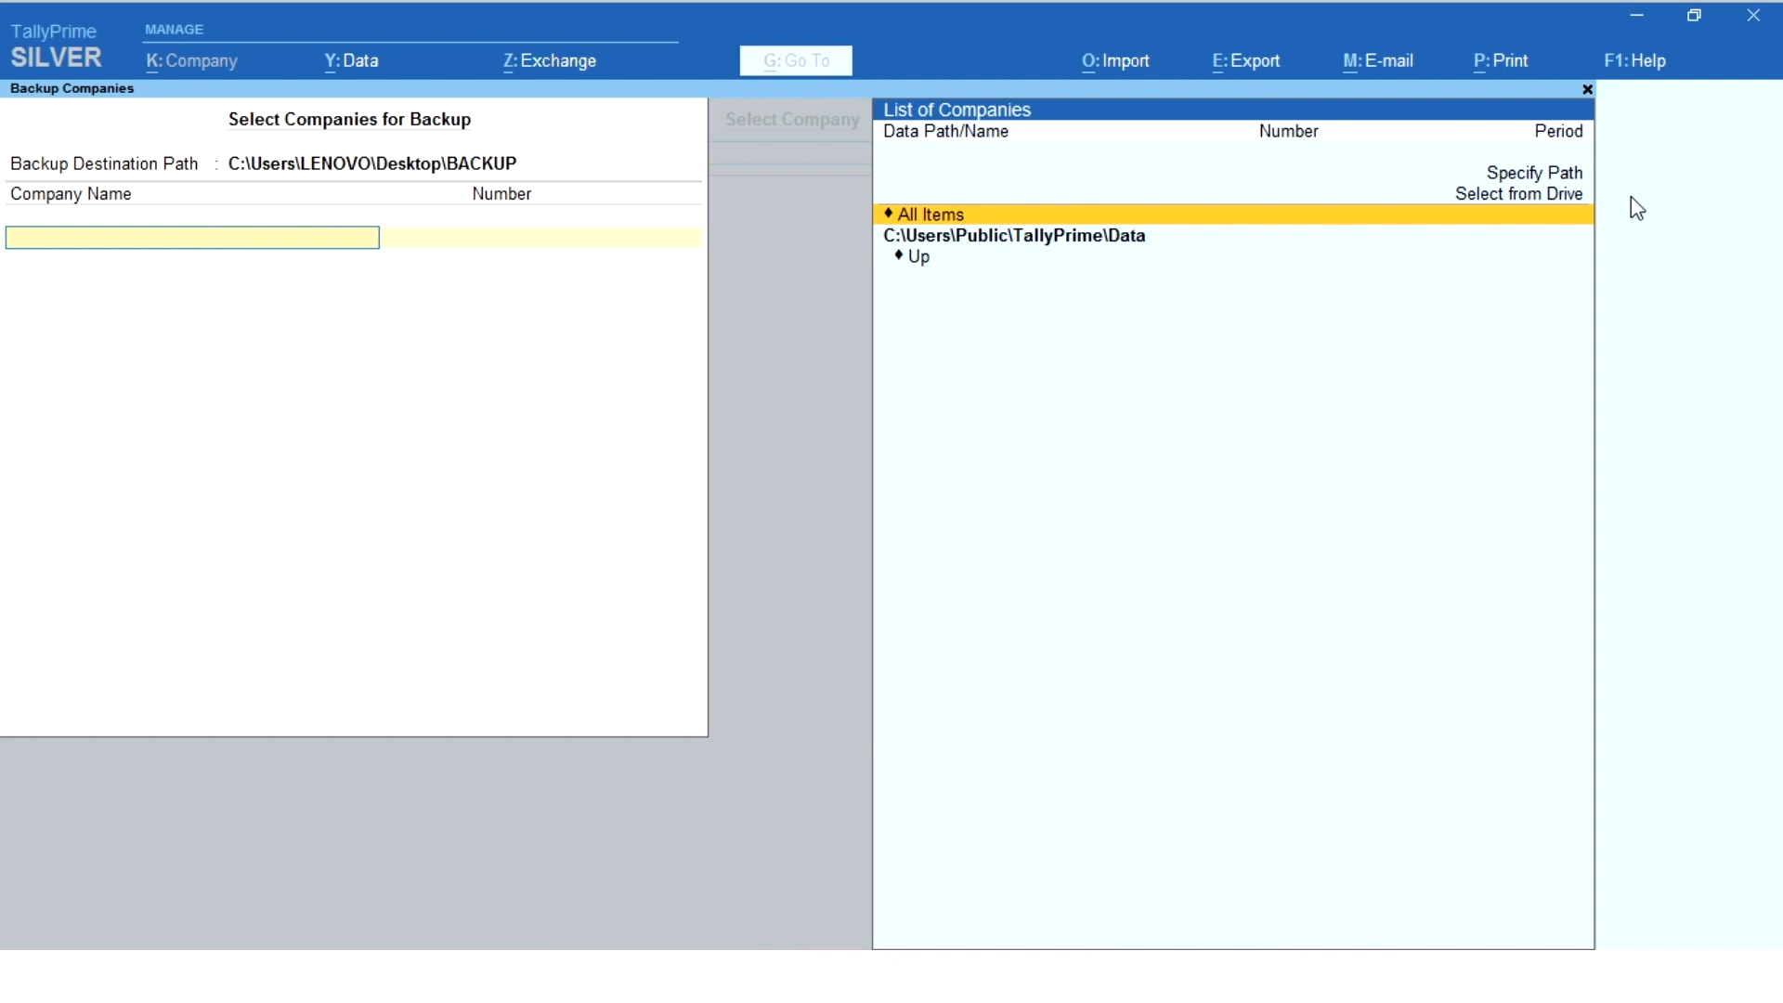
- Choose the TALLY PRIME DATA folder on the Desktop as the source of the companies for the backup
left_click(1528, 195)
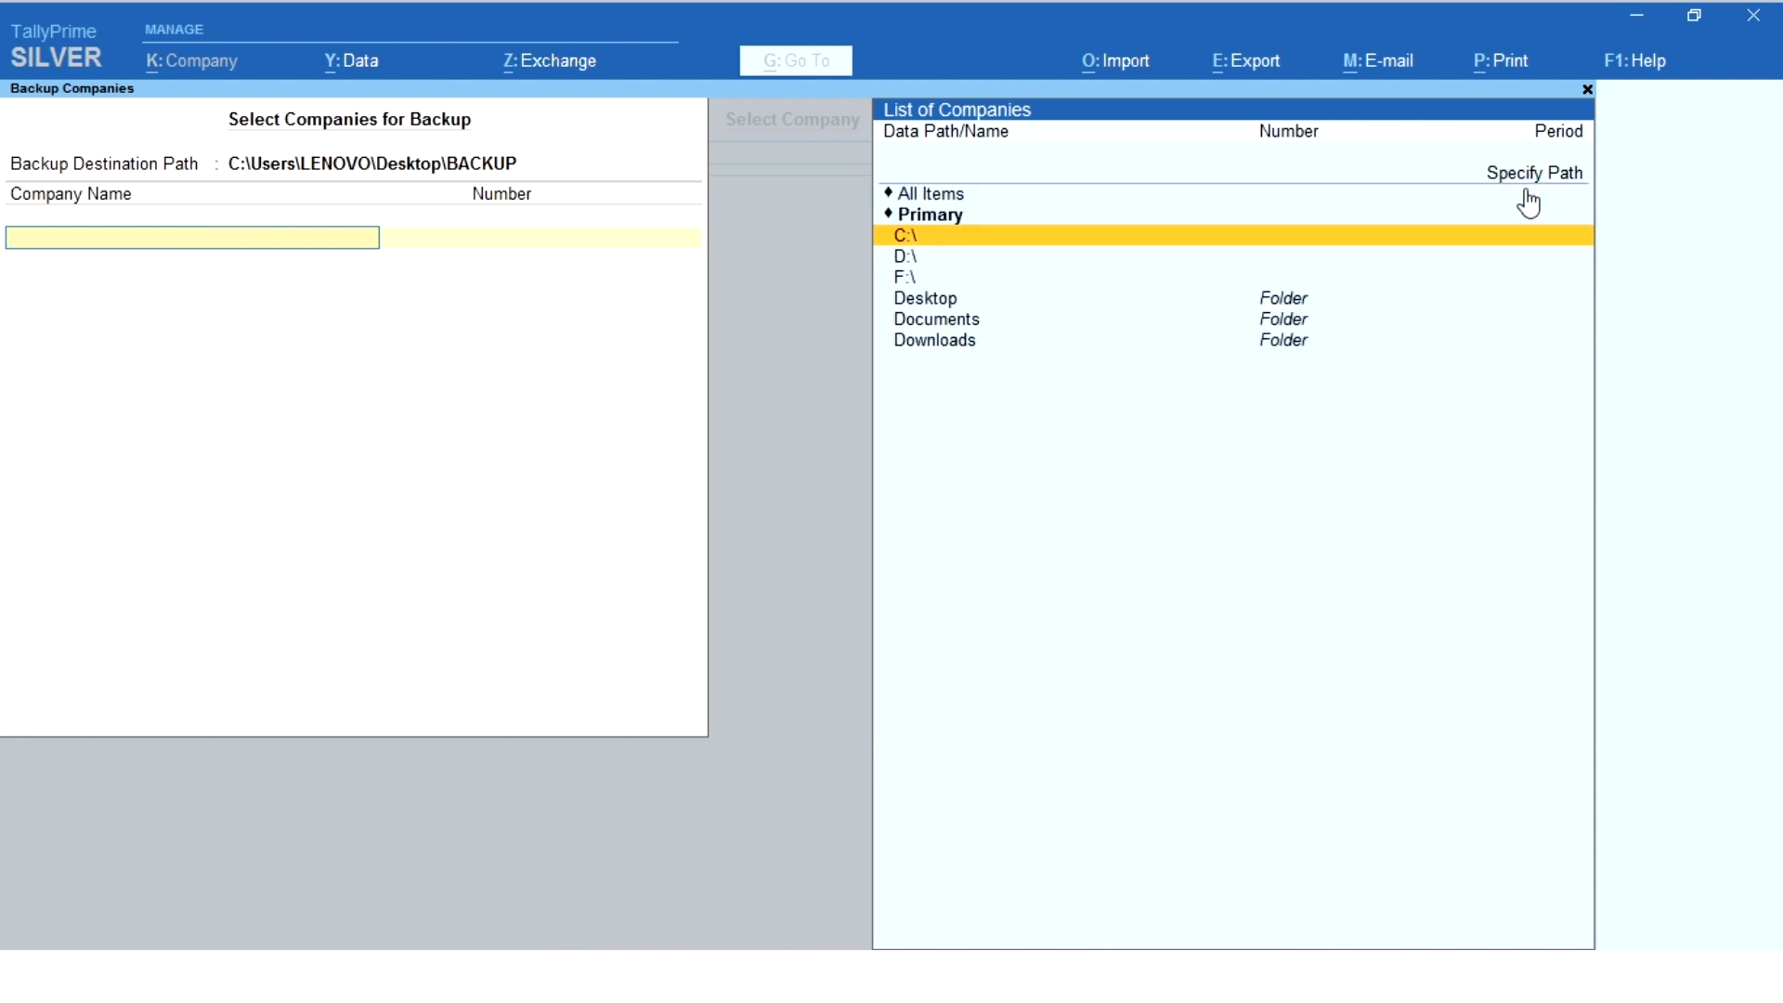
left_click(926, 300)
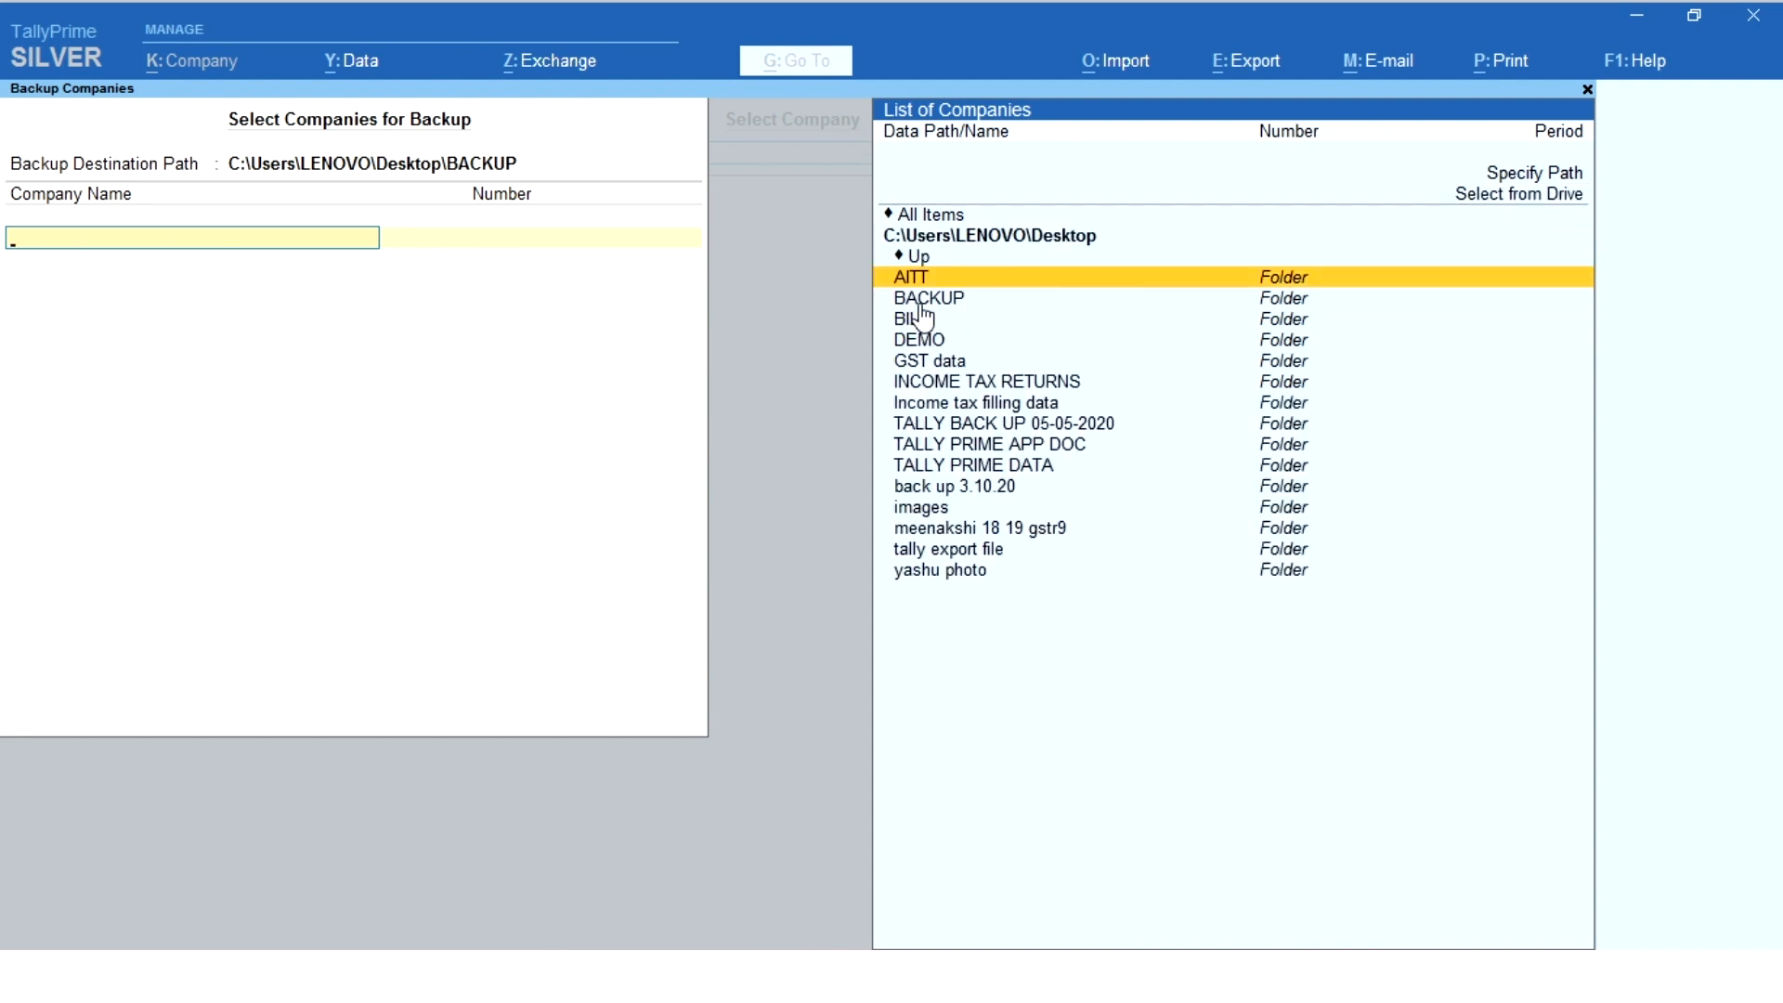
left_click(940, 465)
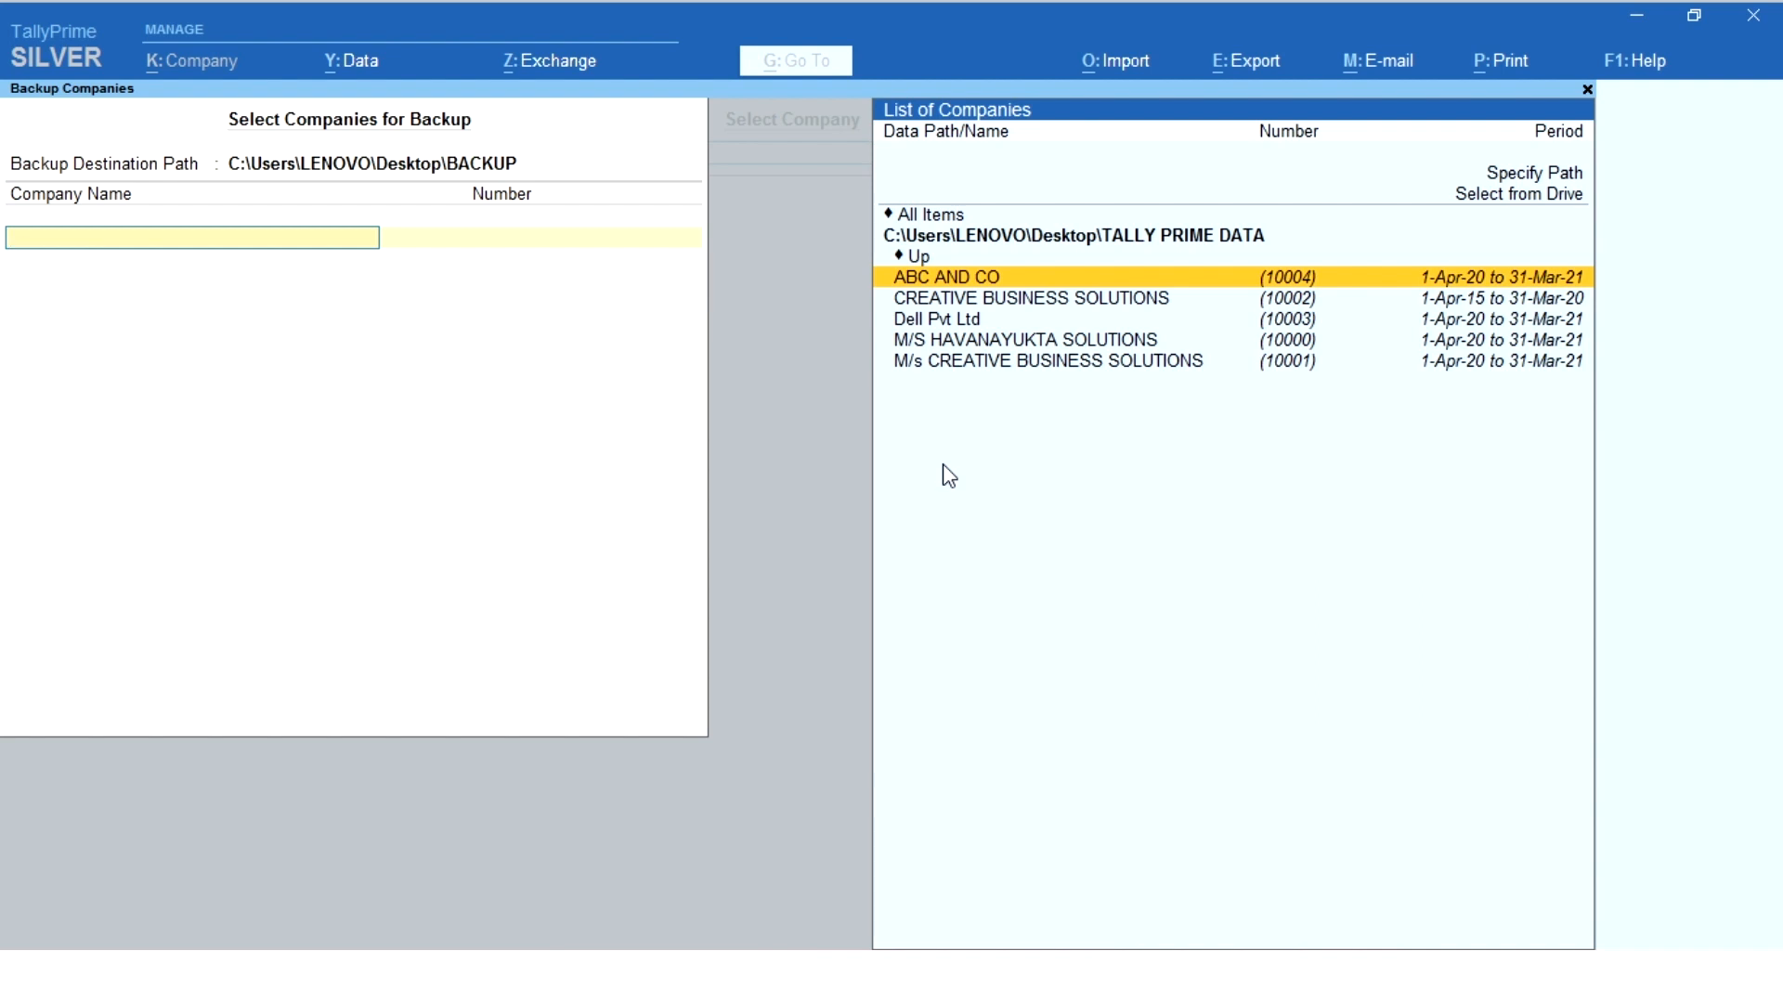
- Add ABC AND CO, both CREATIVE BUSINESS SOLUTIONS companies, Dell Pvt Ltd and M/S HAVANAYUKTA SOLUTIONS to the backup list and run the backup
key("Return")
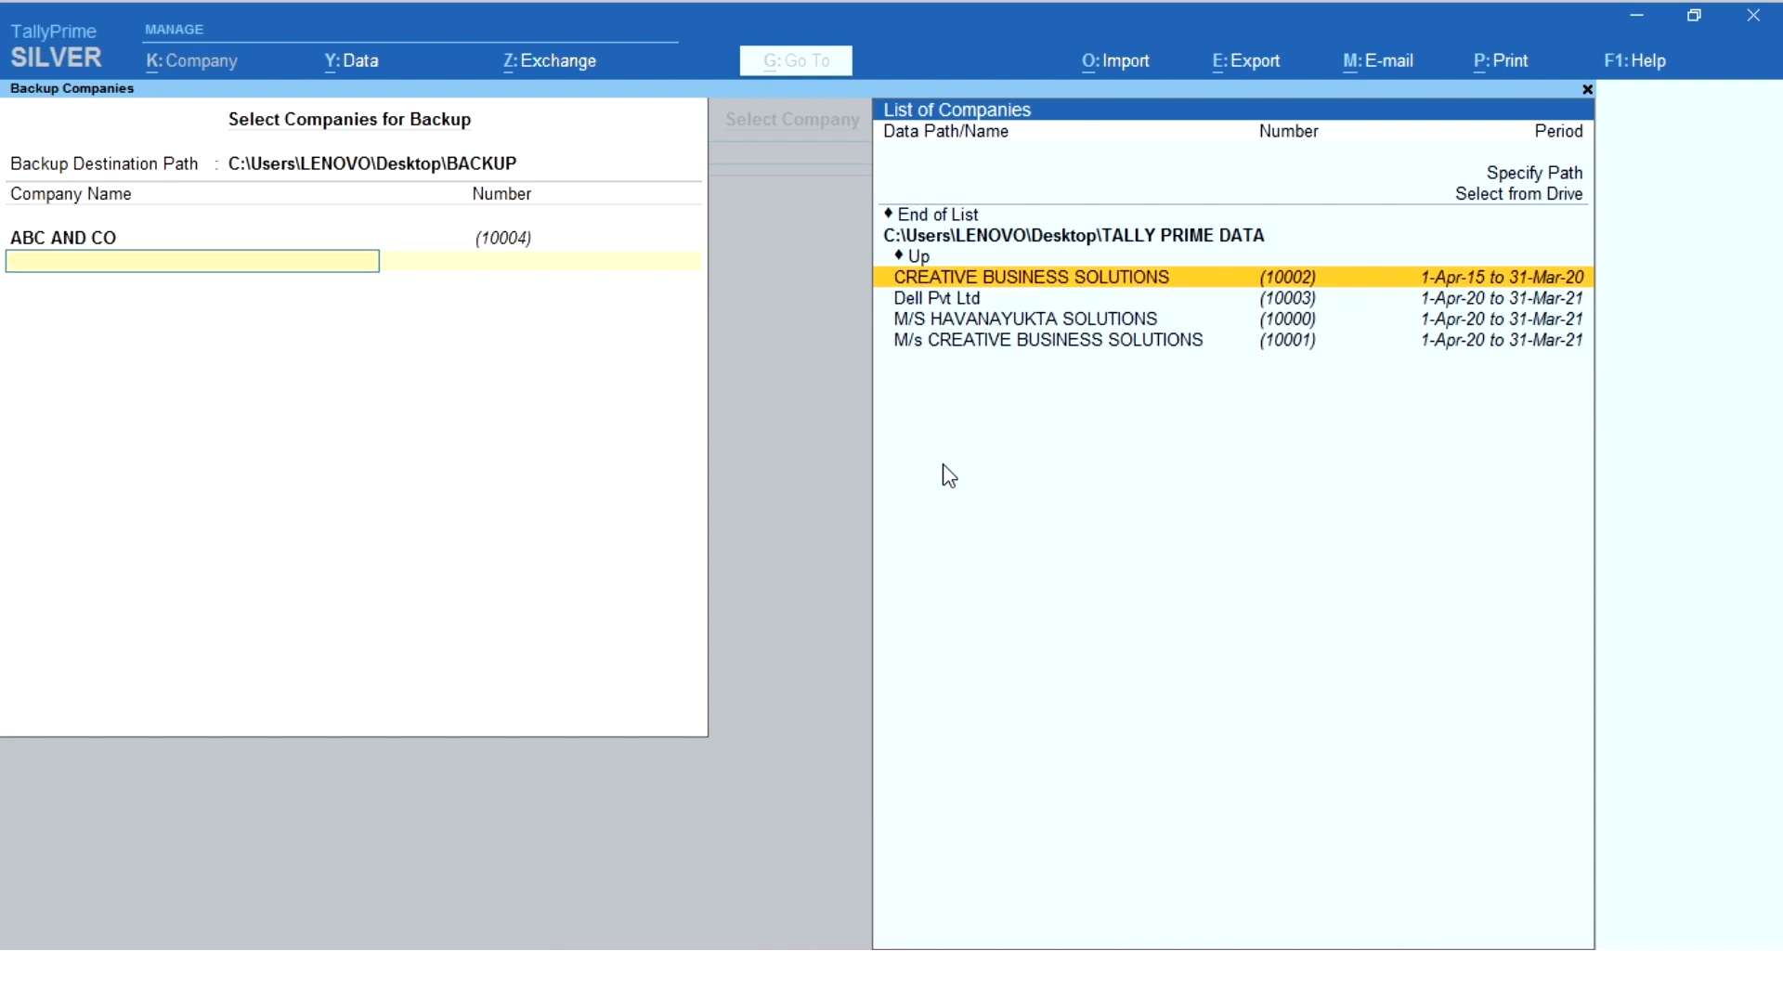
key("Return")
key("Return")
key("Return")
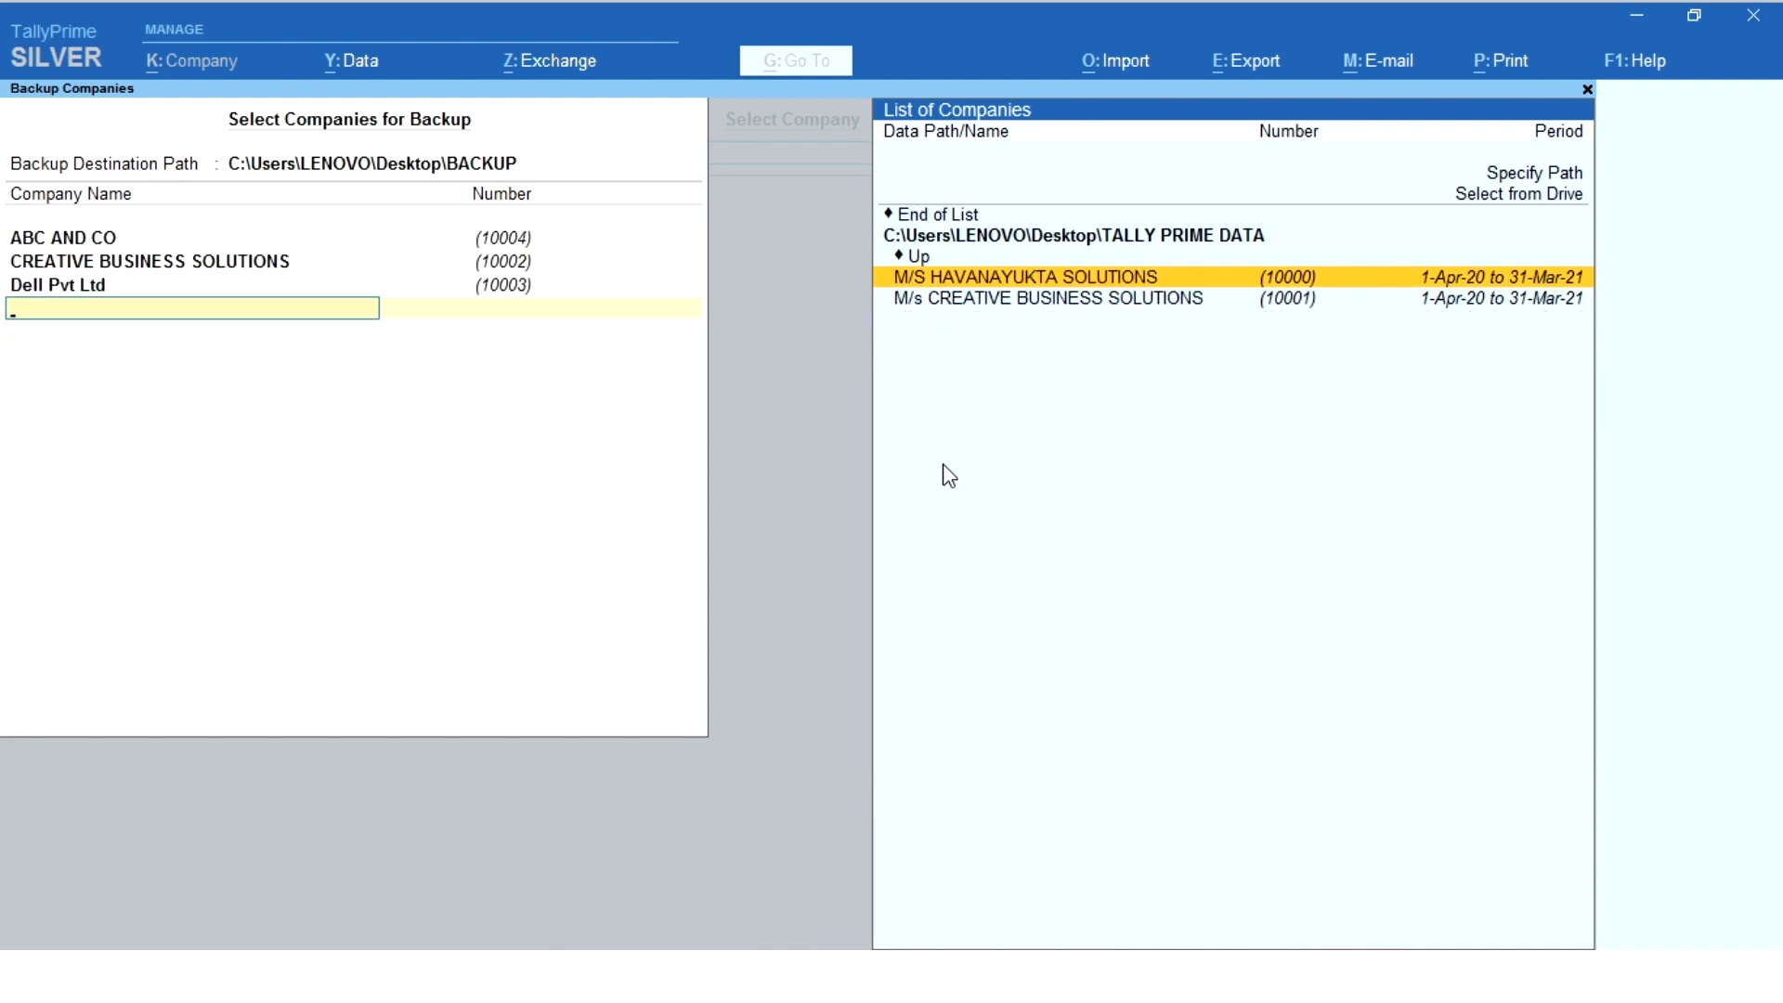
key("Return")
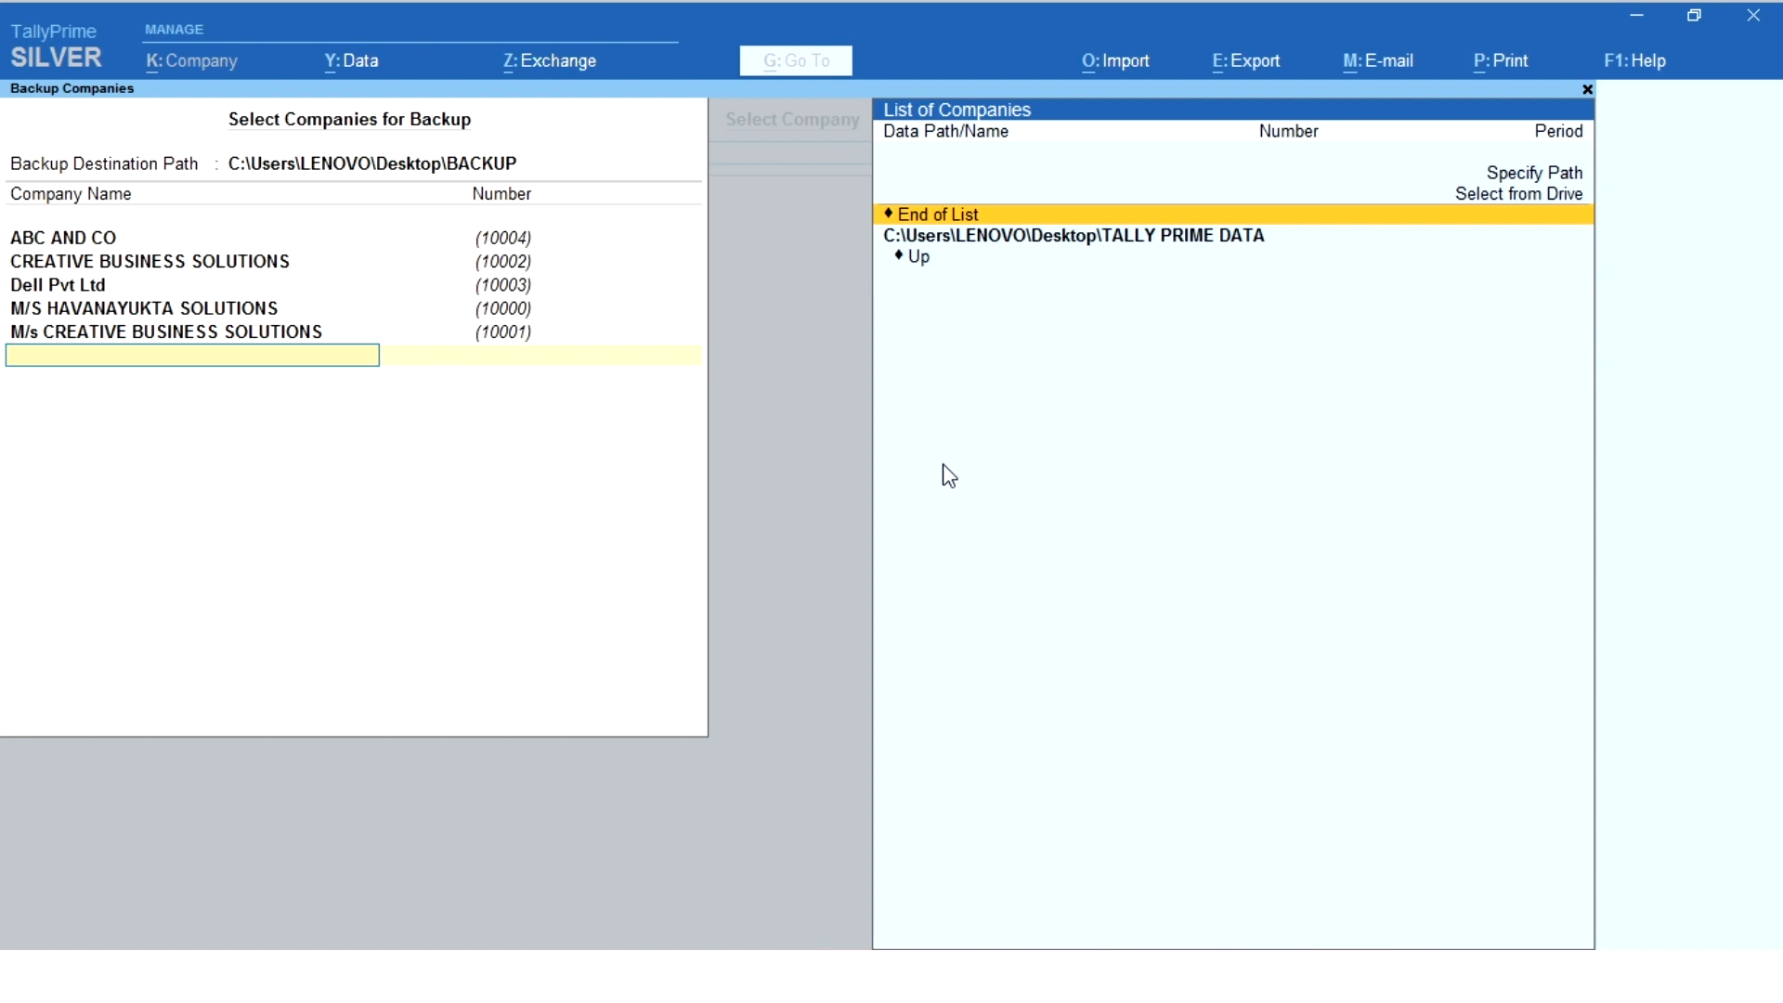
key("Return")
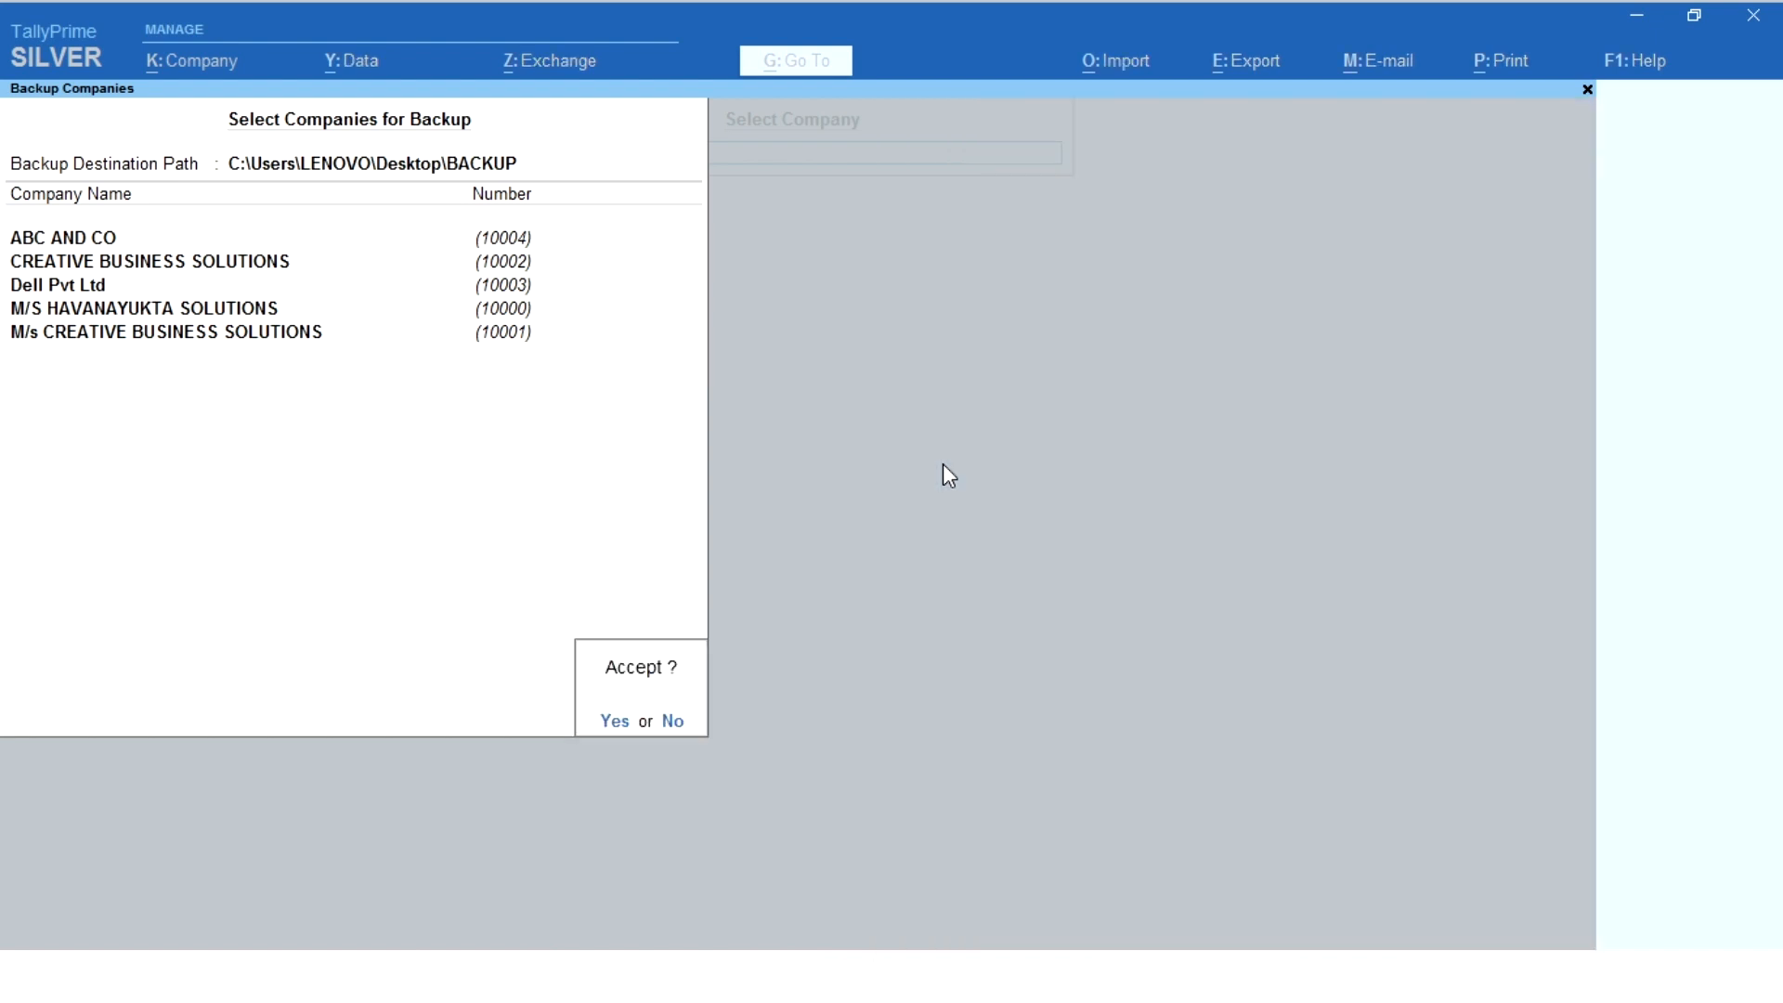
key("Return")
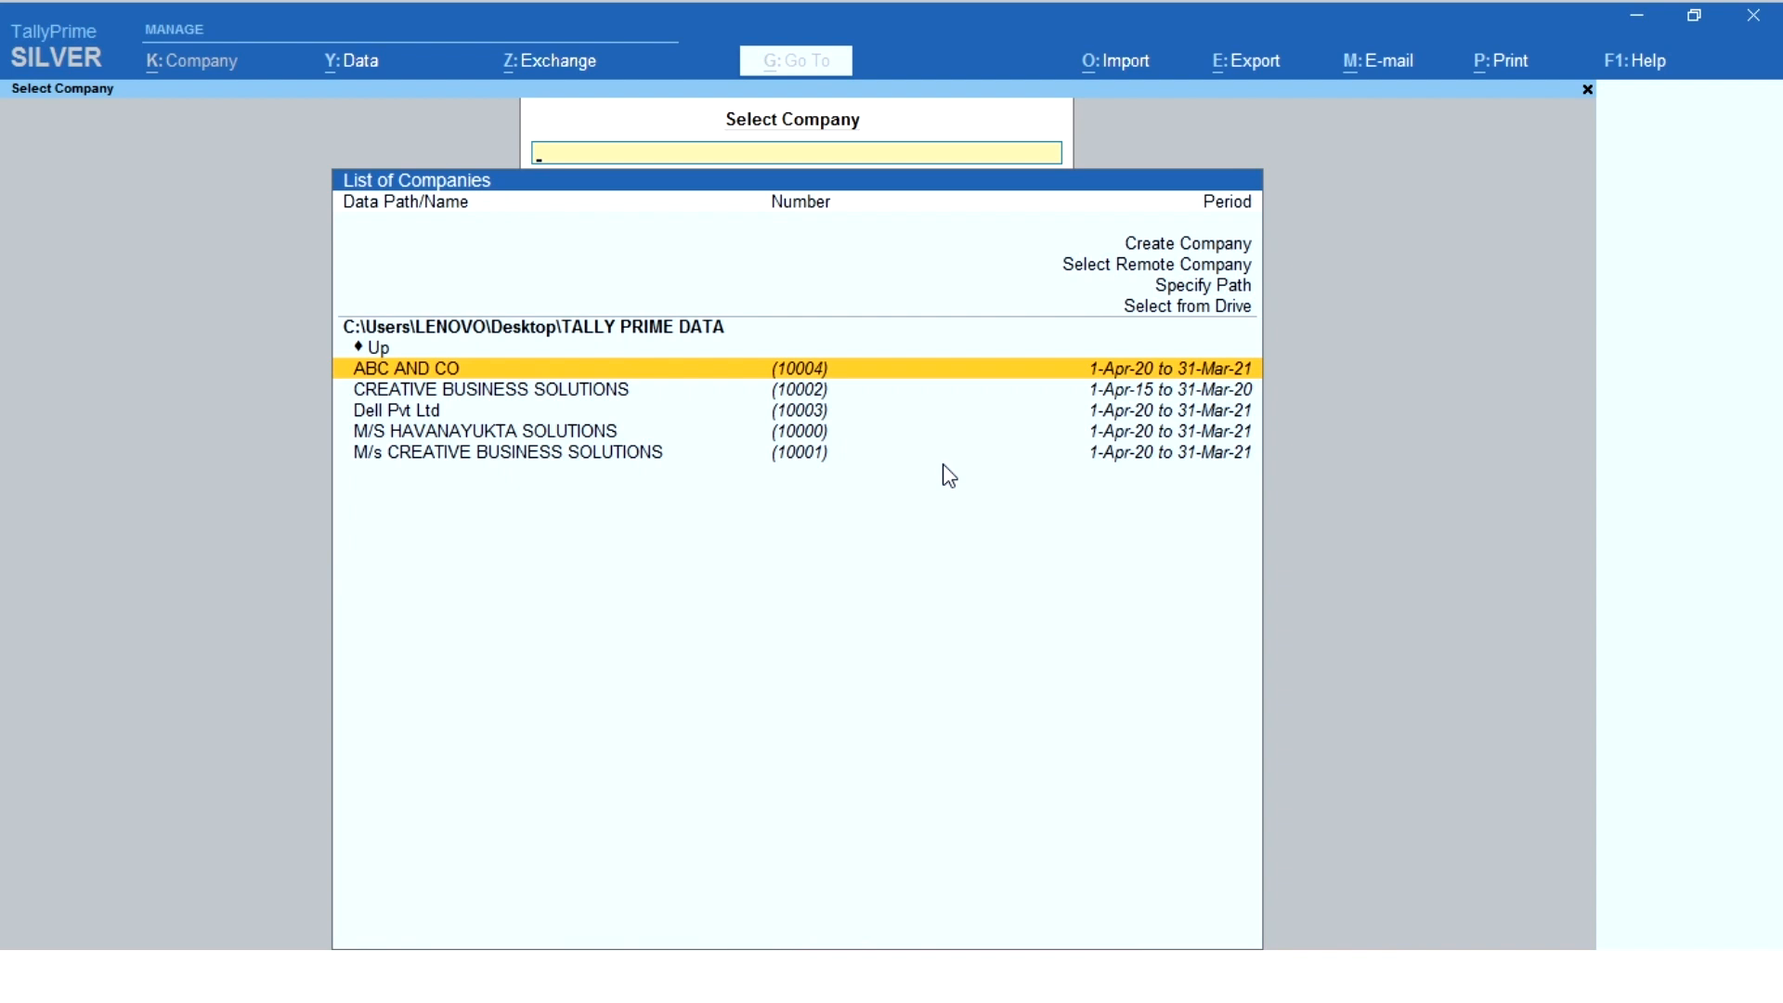
- Examine the backup files in the Desktop's BACKUP folder, close it and return to TallyPrime
left_click(1638, 15)
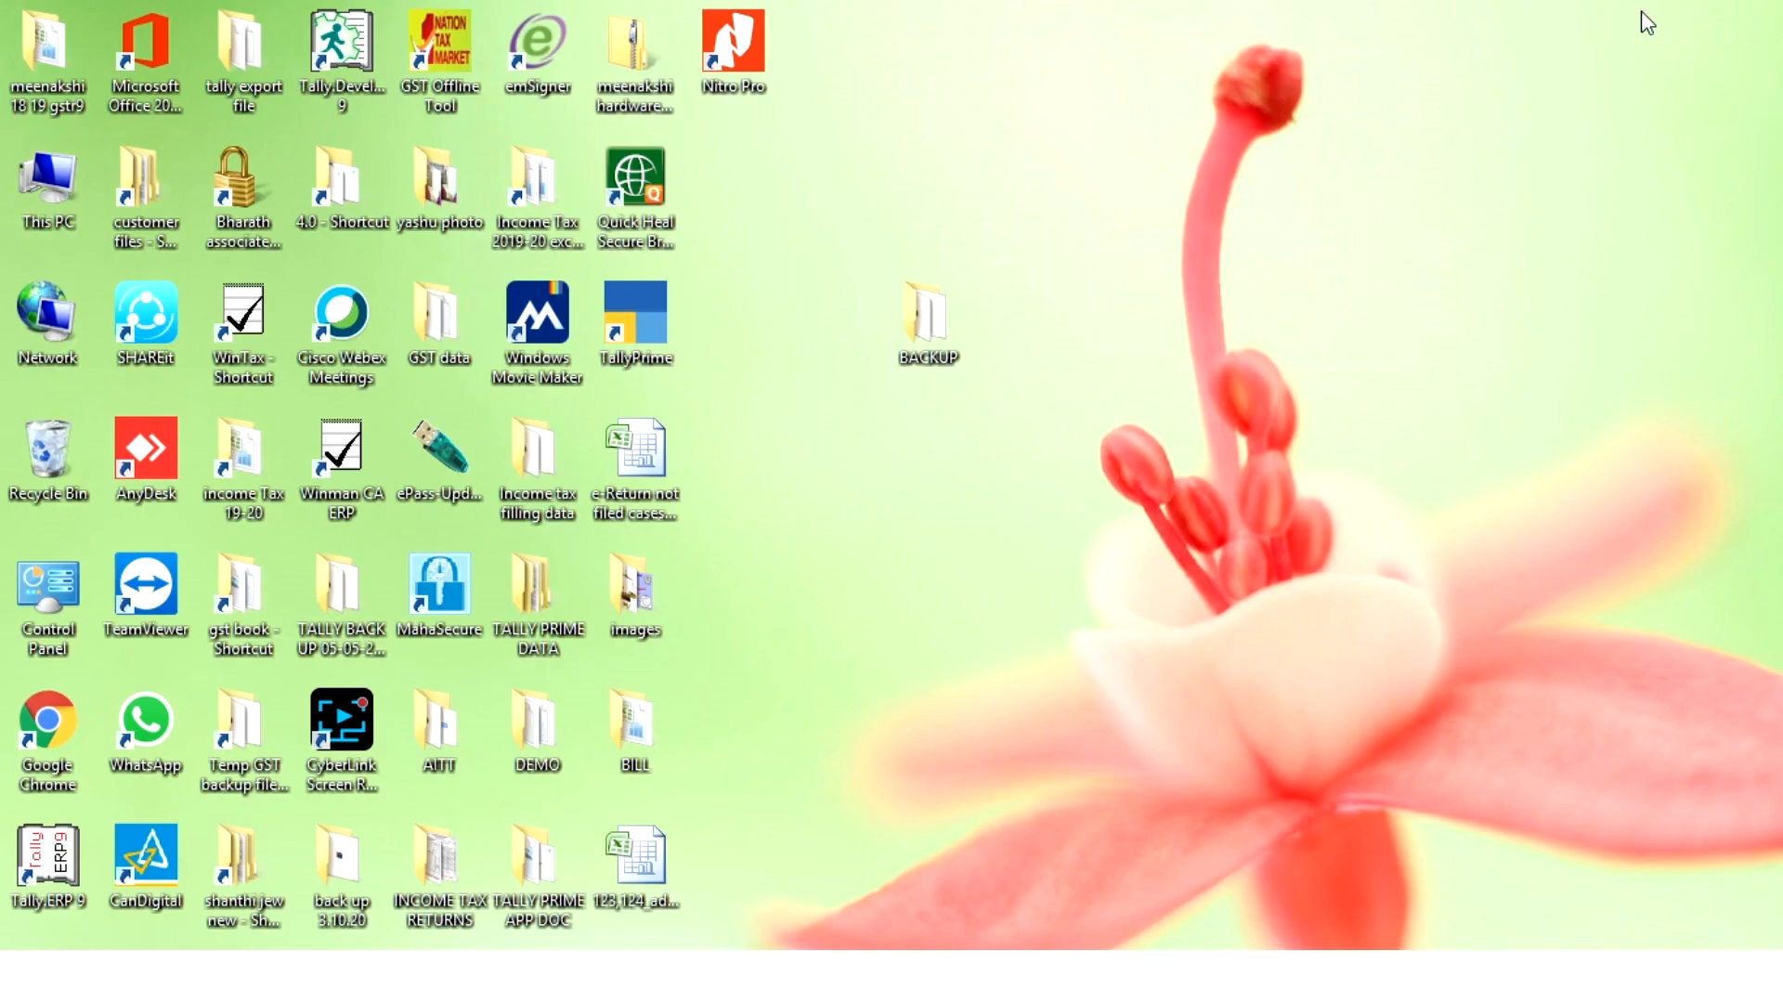
double_click(926, 320)
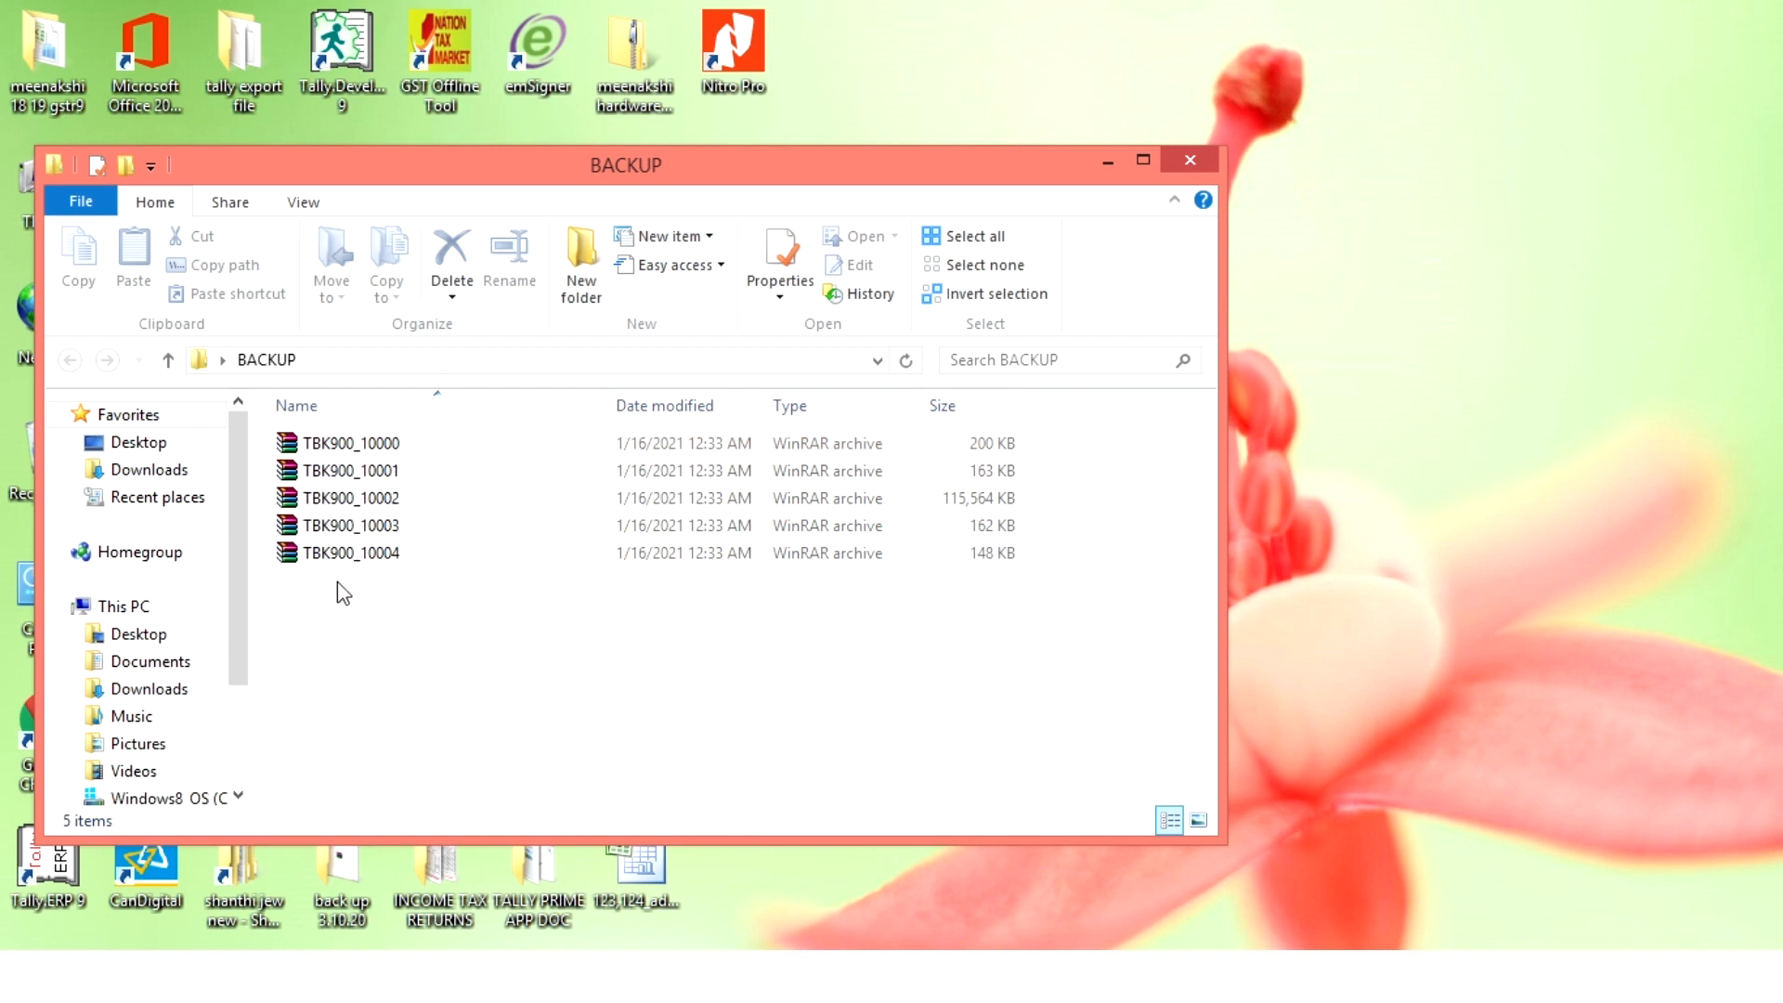
left_click(1180, 160)
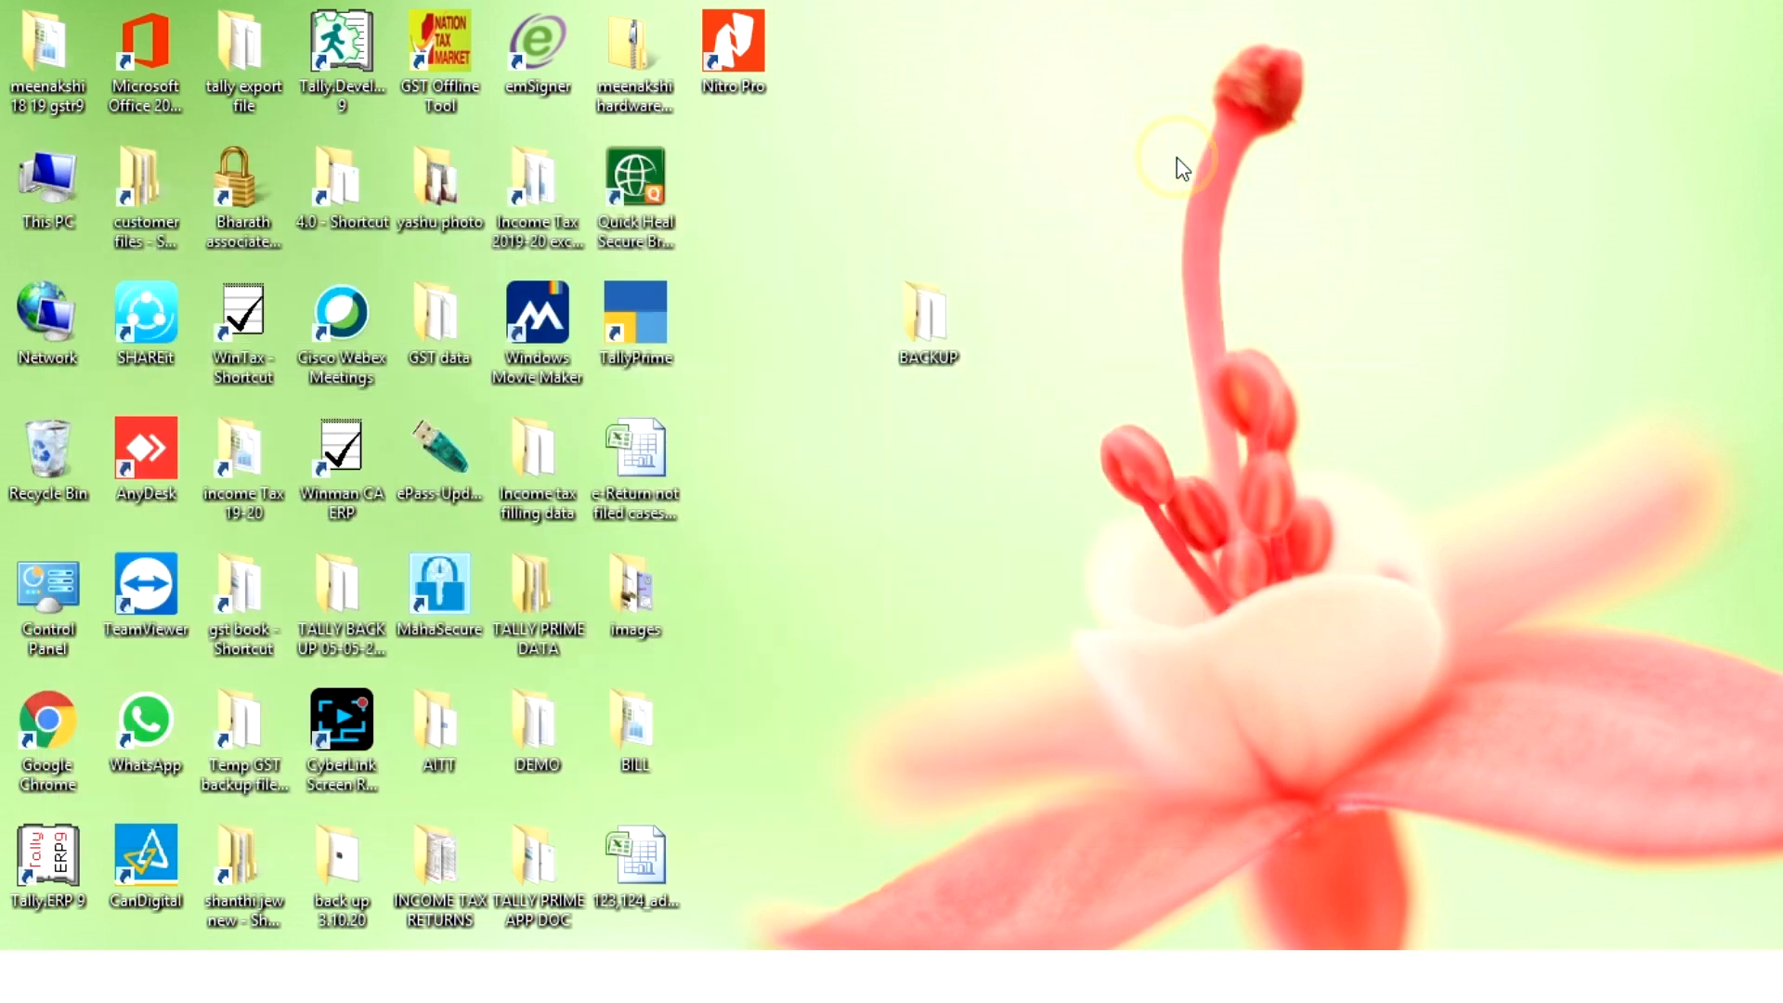
left_click(1057, 206)
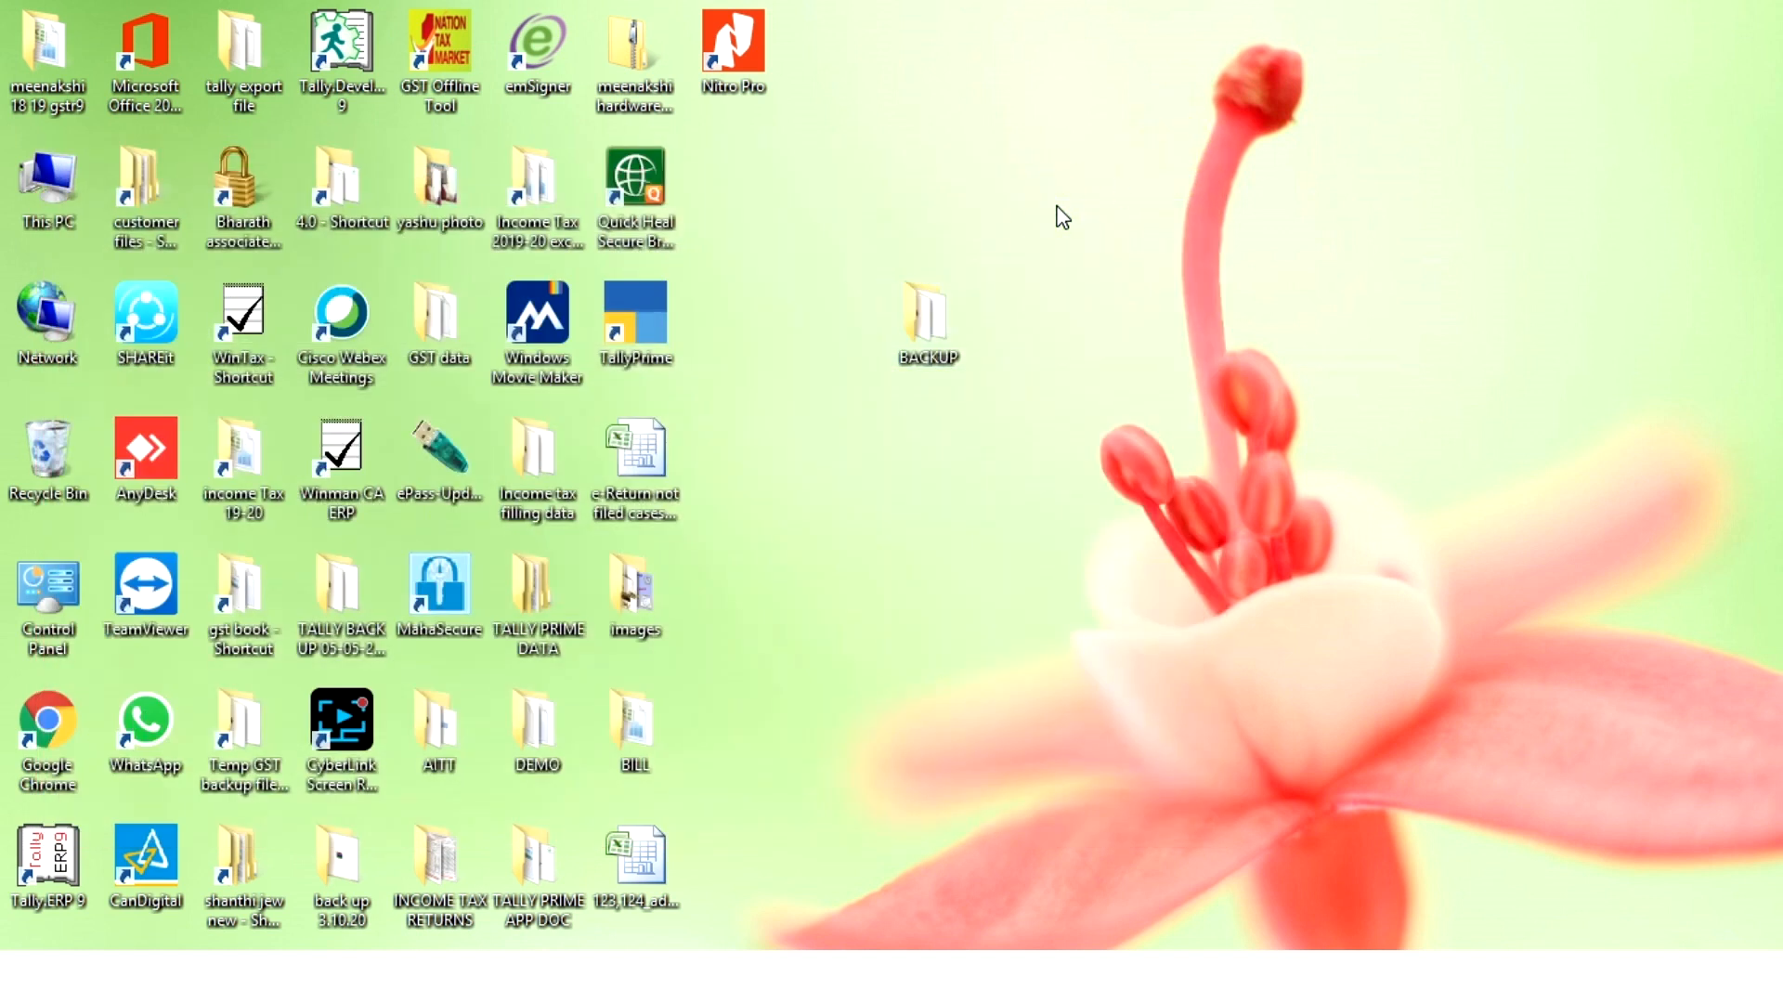
double_click(926, 317)
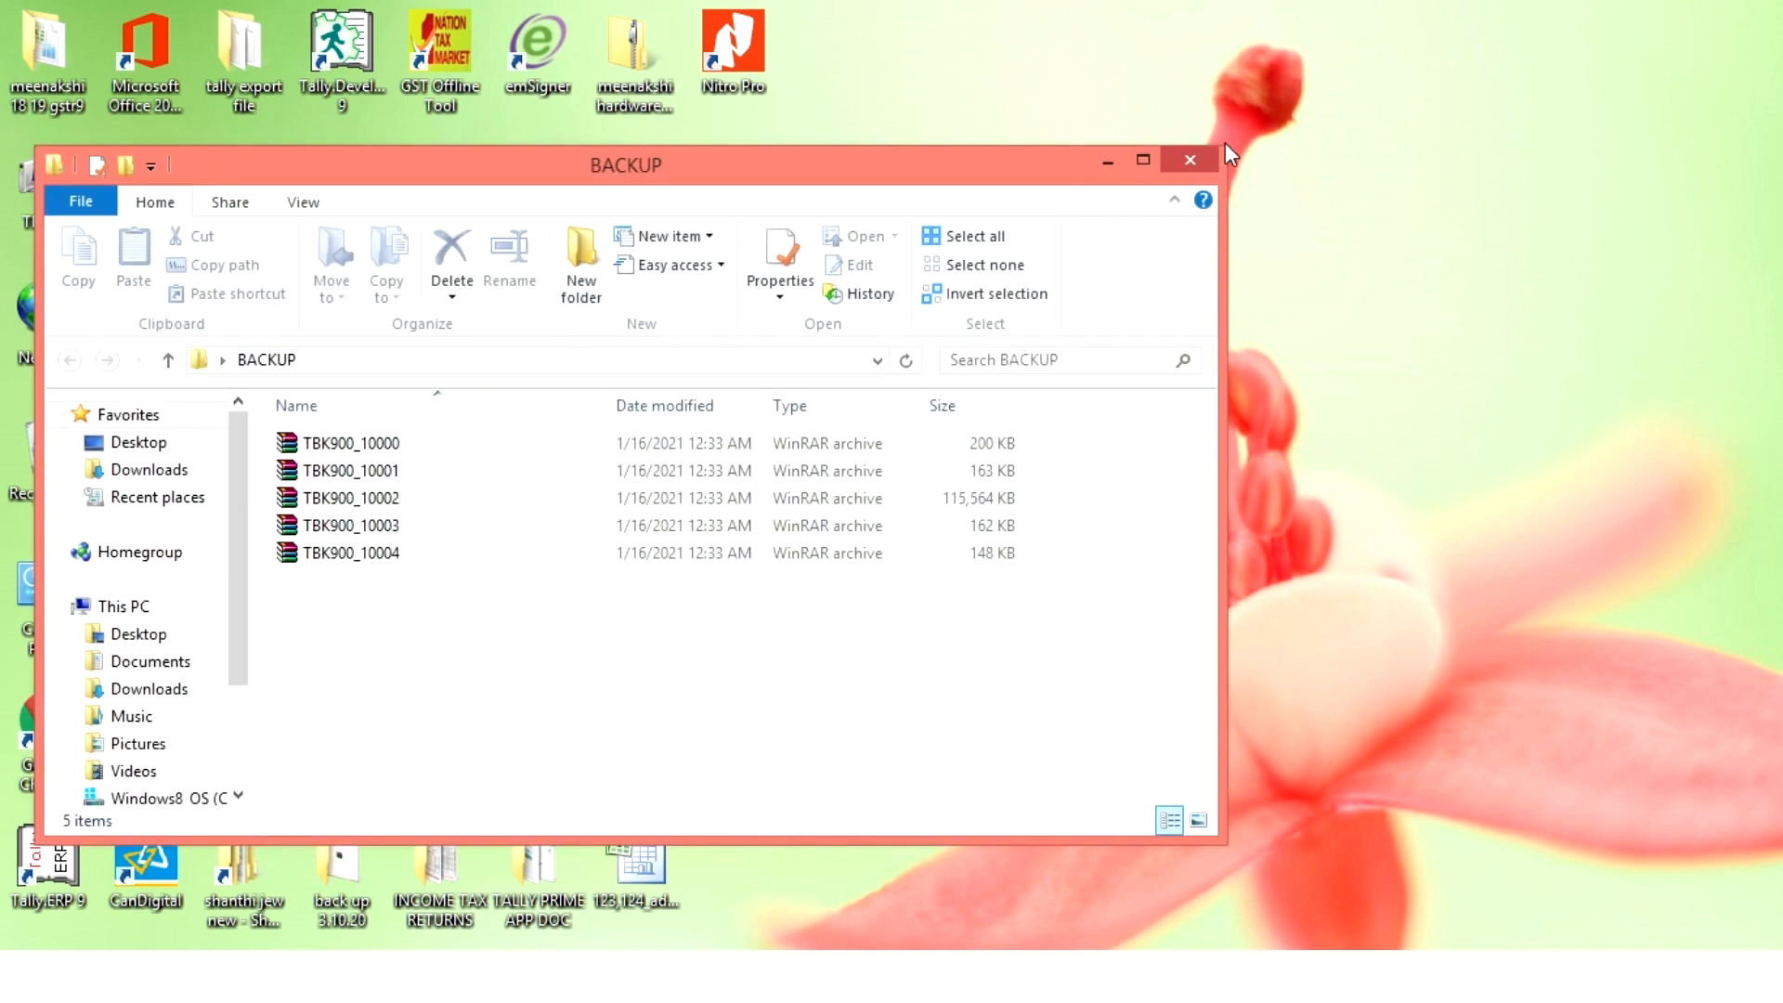
left_click(1190, 160)
key("alt+Tab")
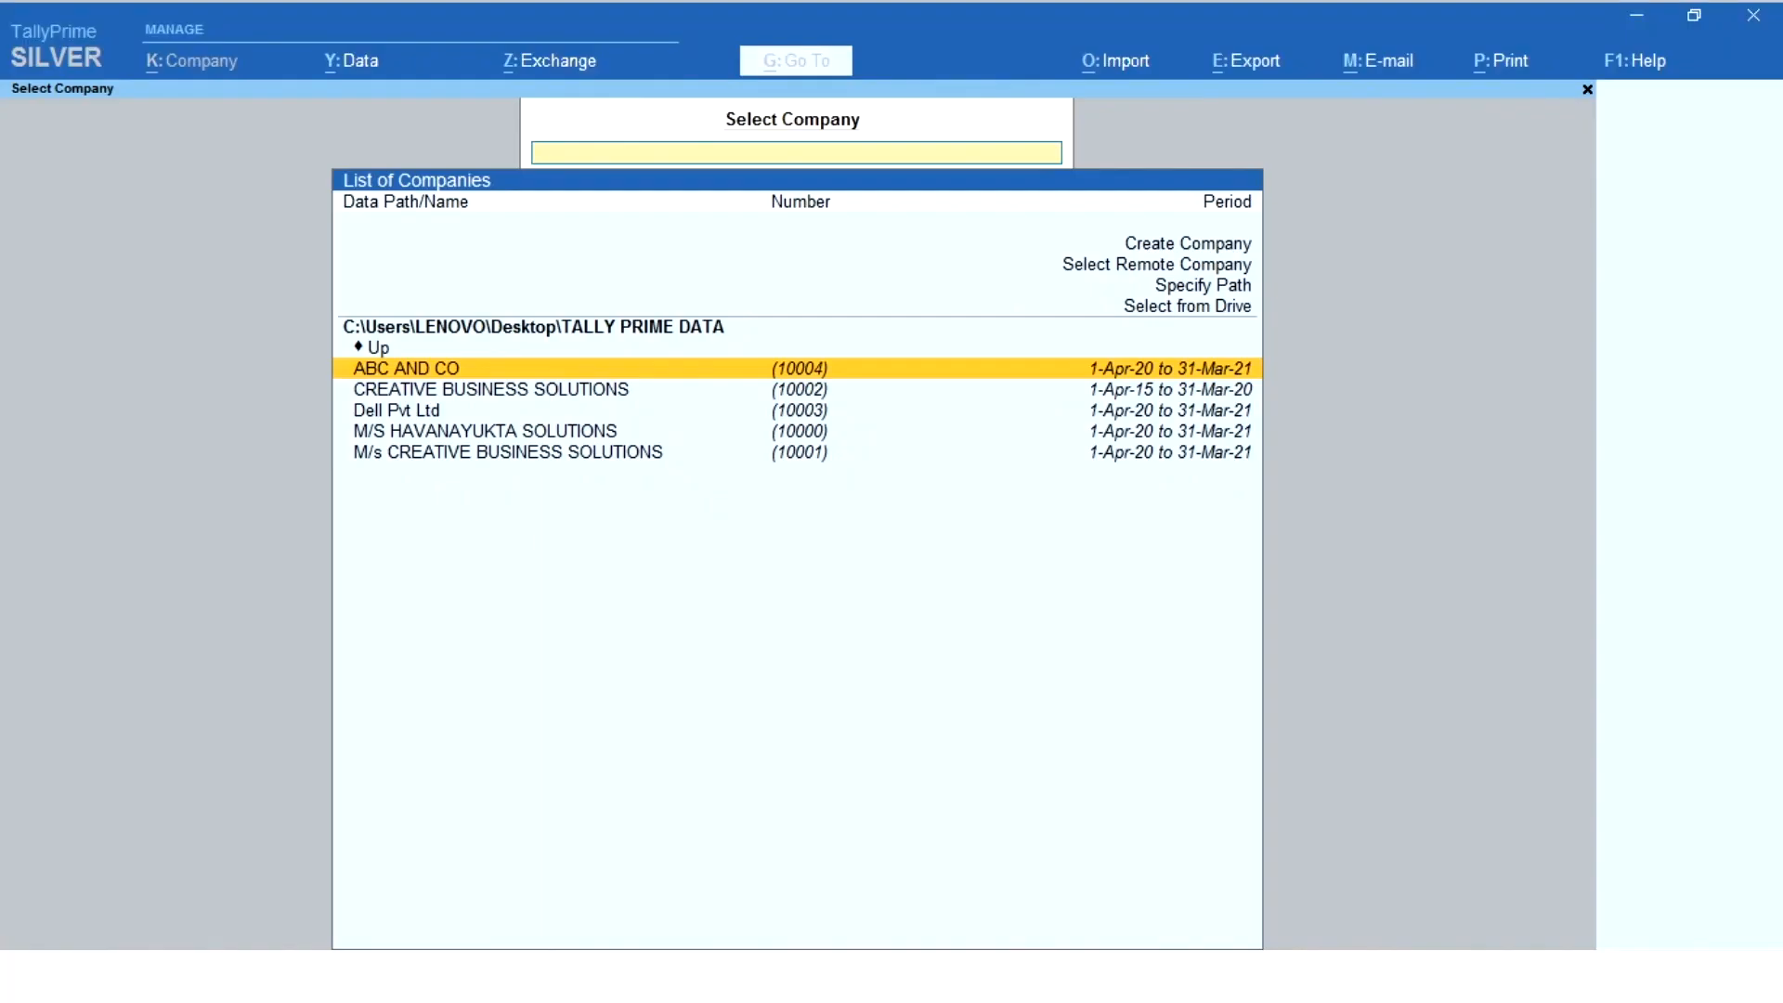
- Start a company data restore and set its destination path to the BACKUP folder on the Desktop
left_click(340, 61)
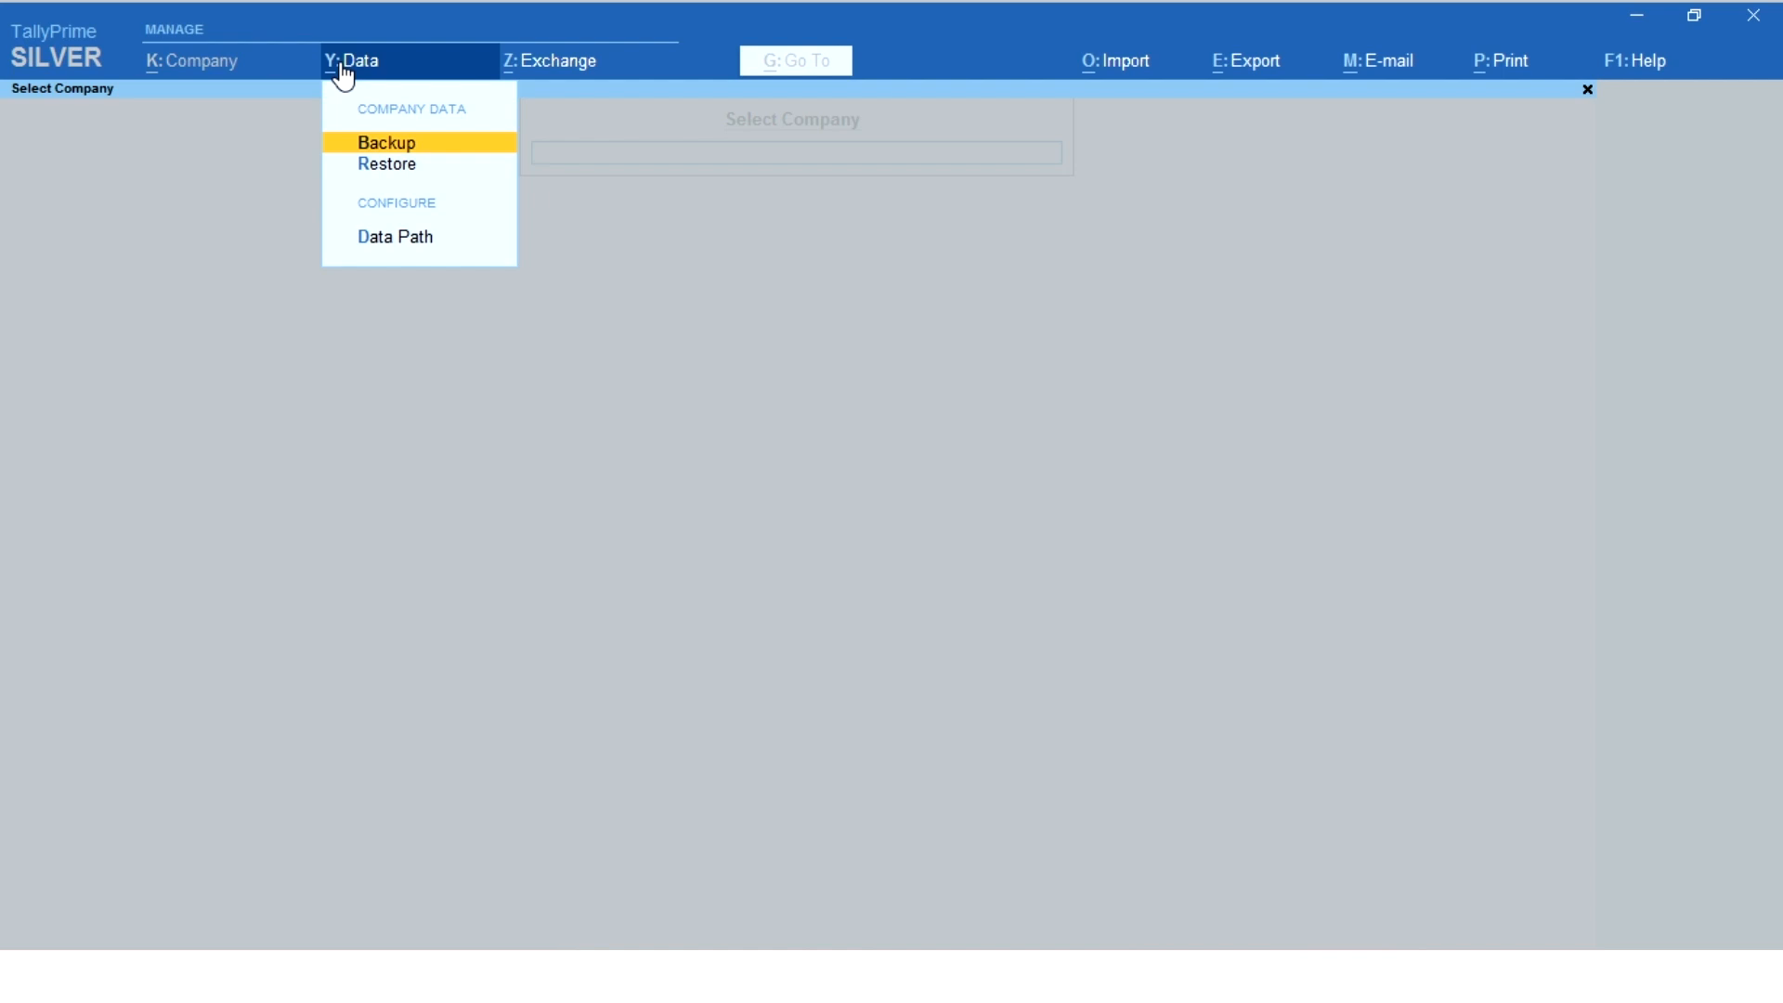
left_click(399, 167)
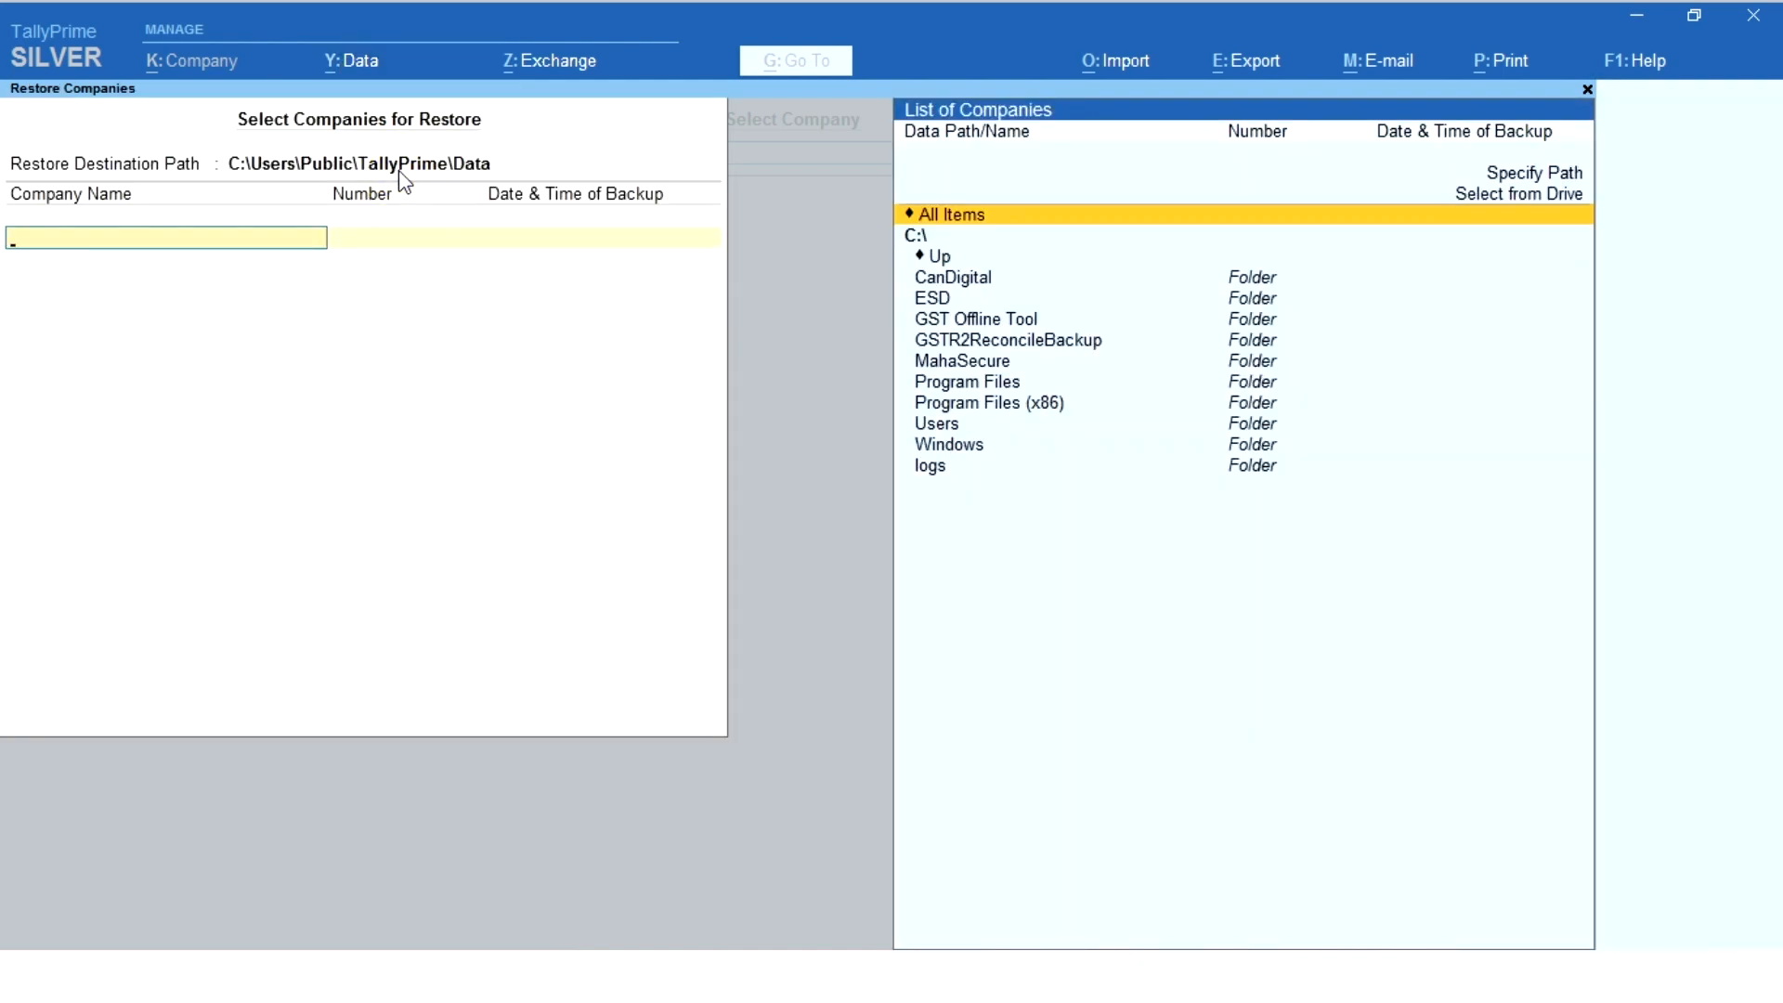
left_click(400, 172)
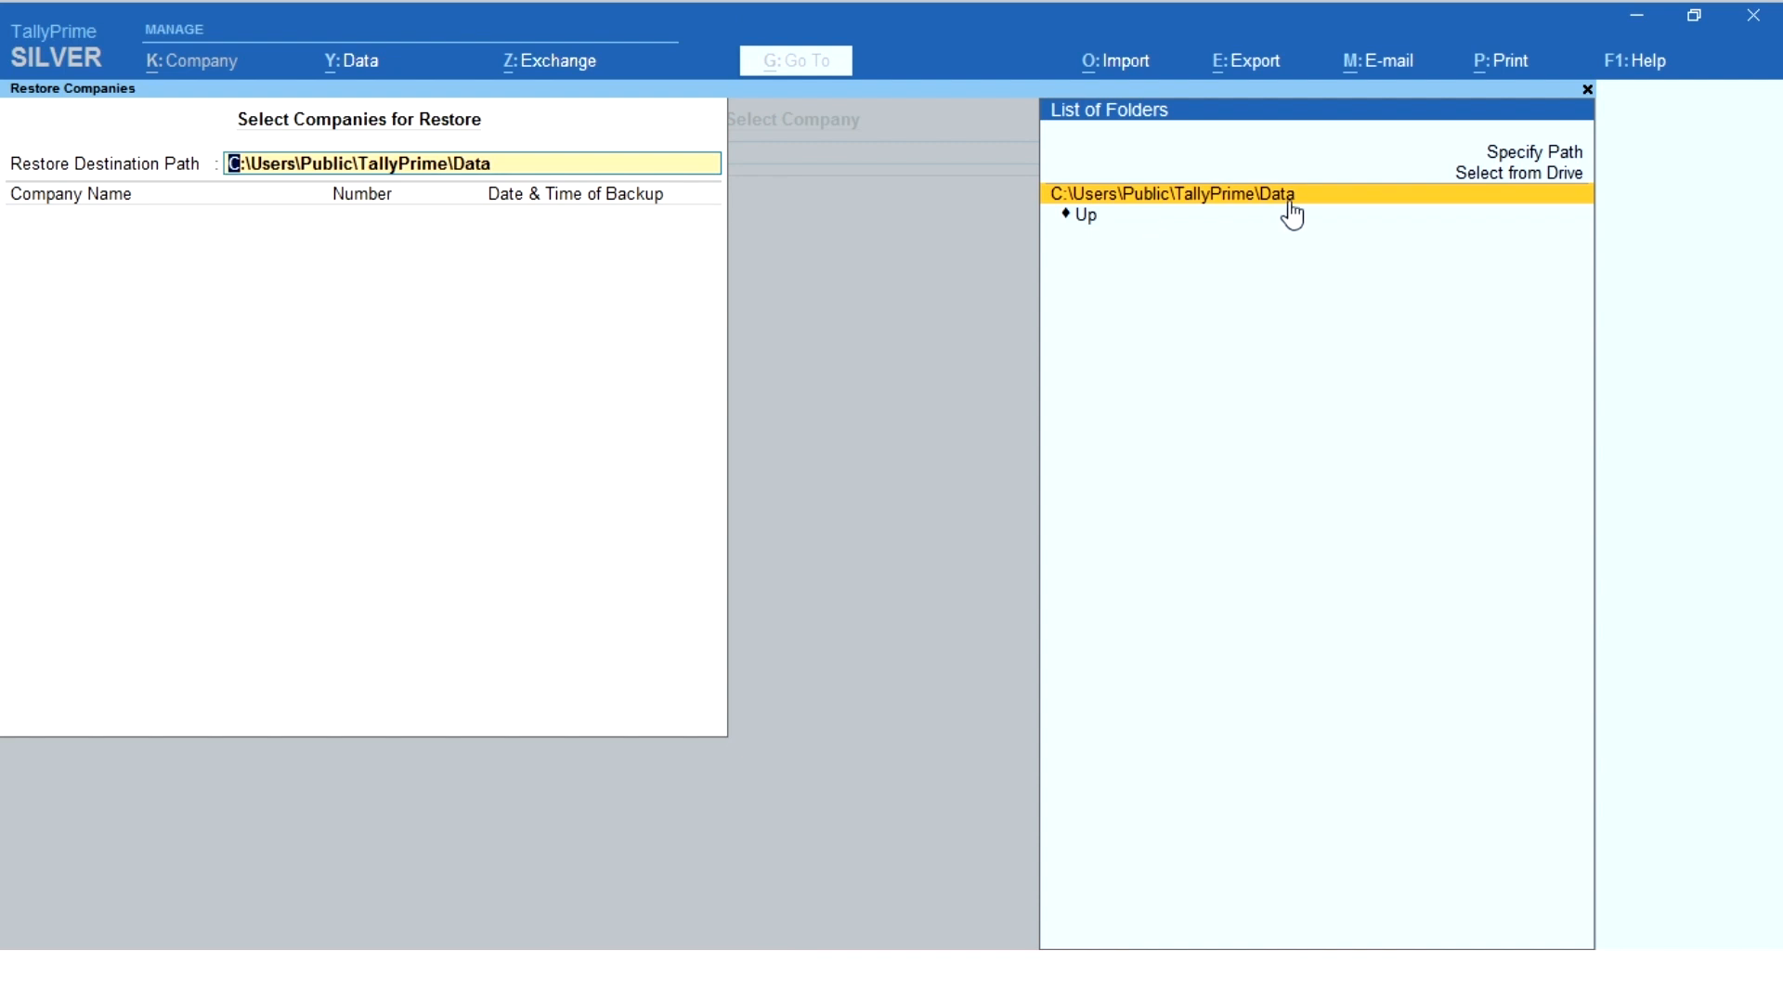
left_click(1477, 176)
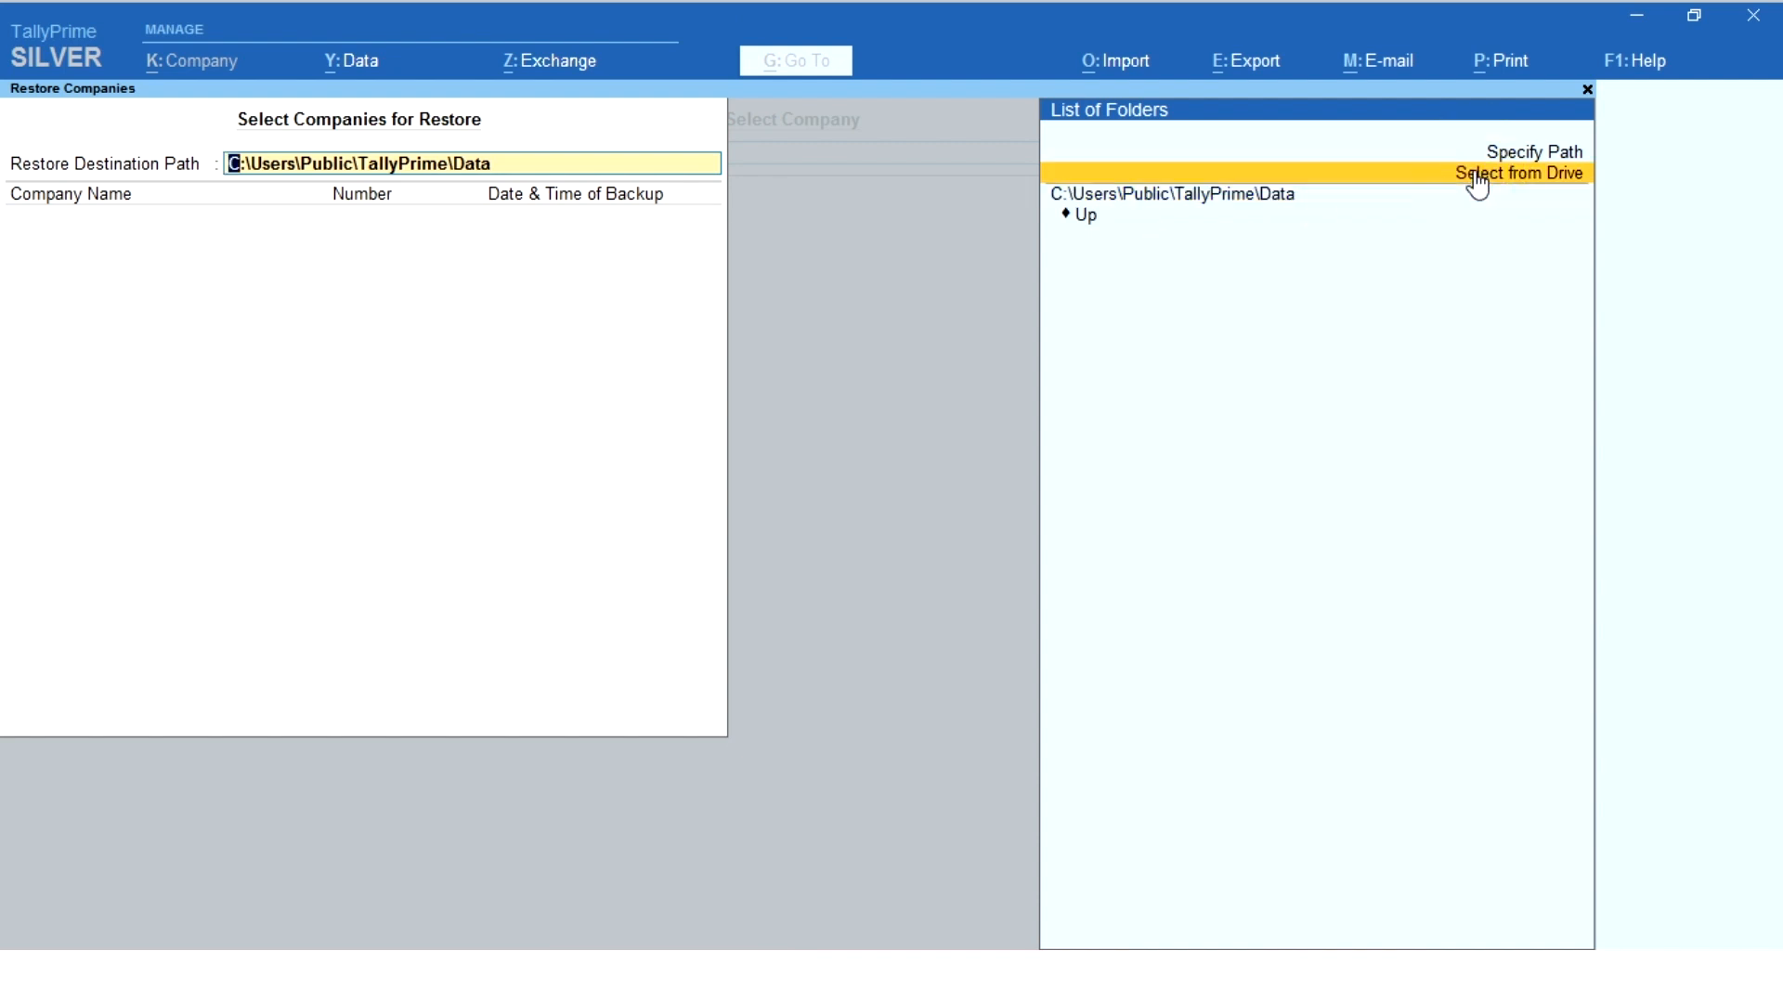
left_click(1476, 176)
left_click(1421, 262)
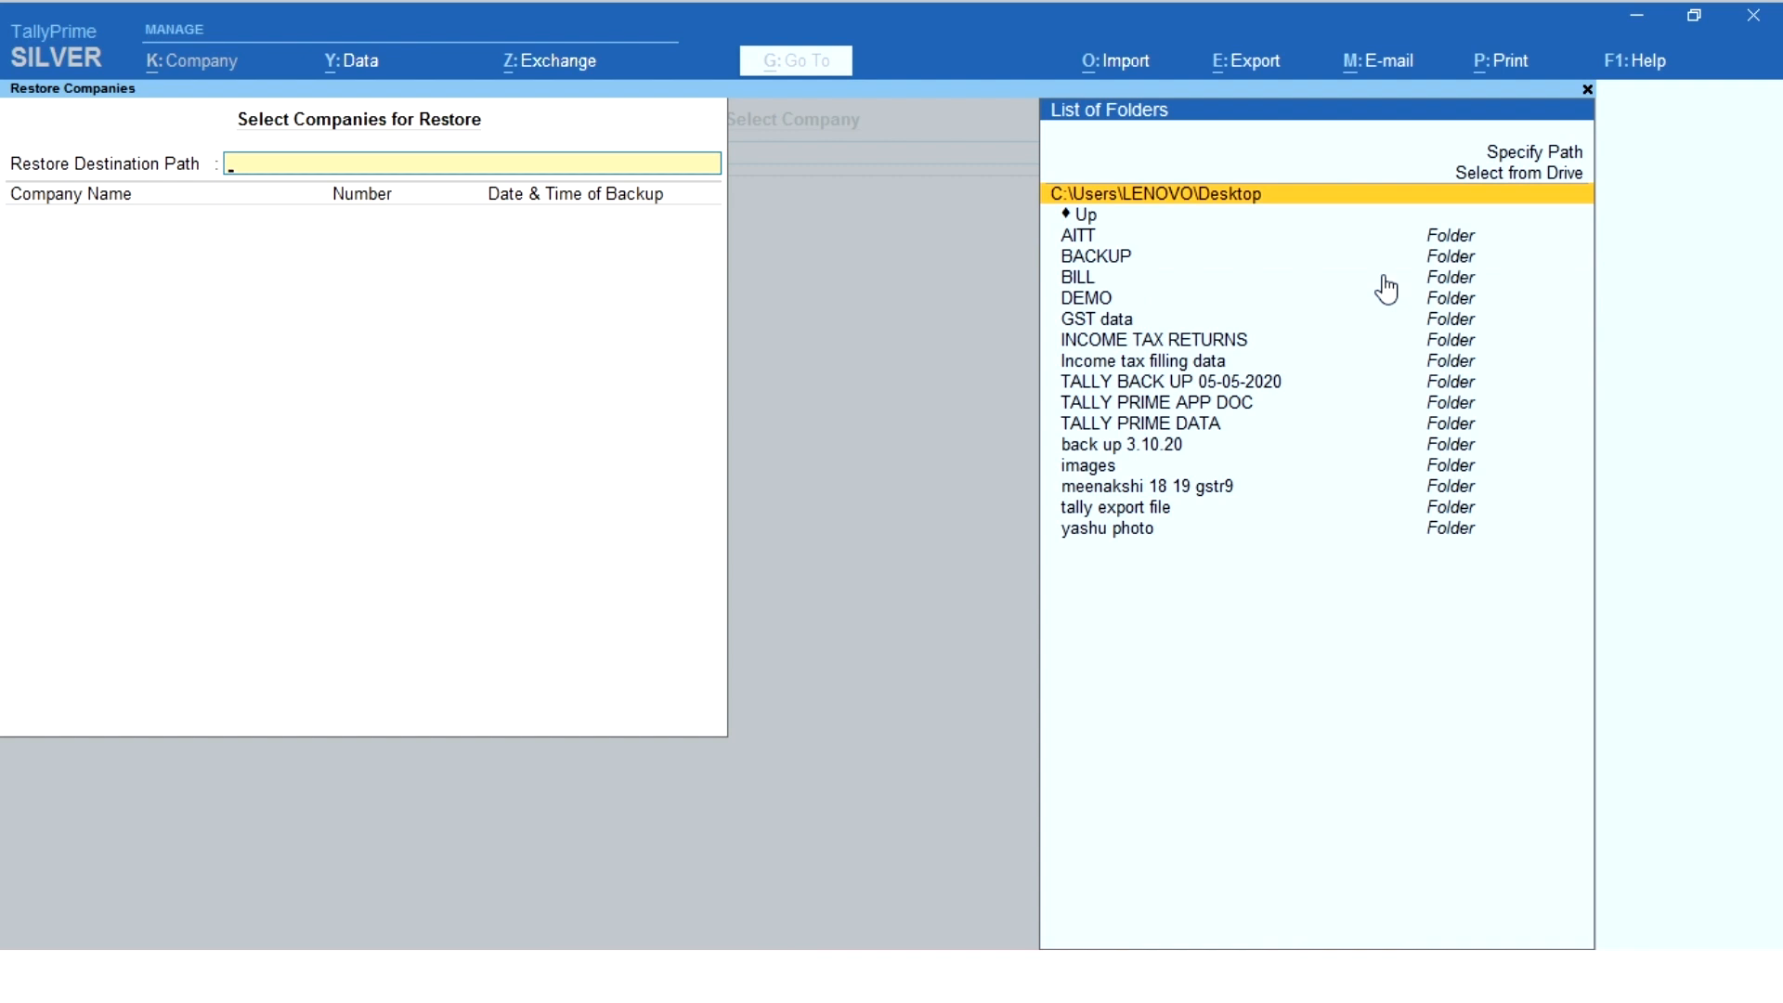
left_click(1088, 260)
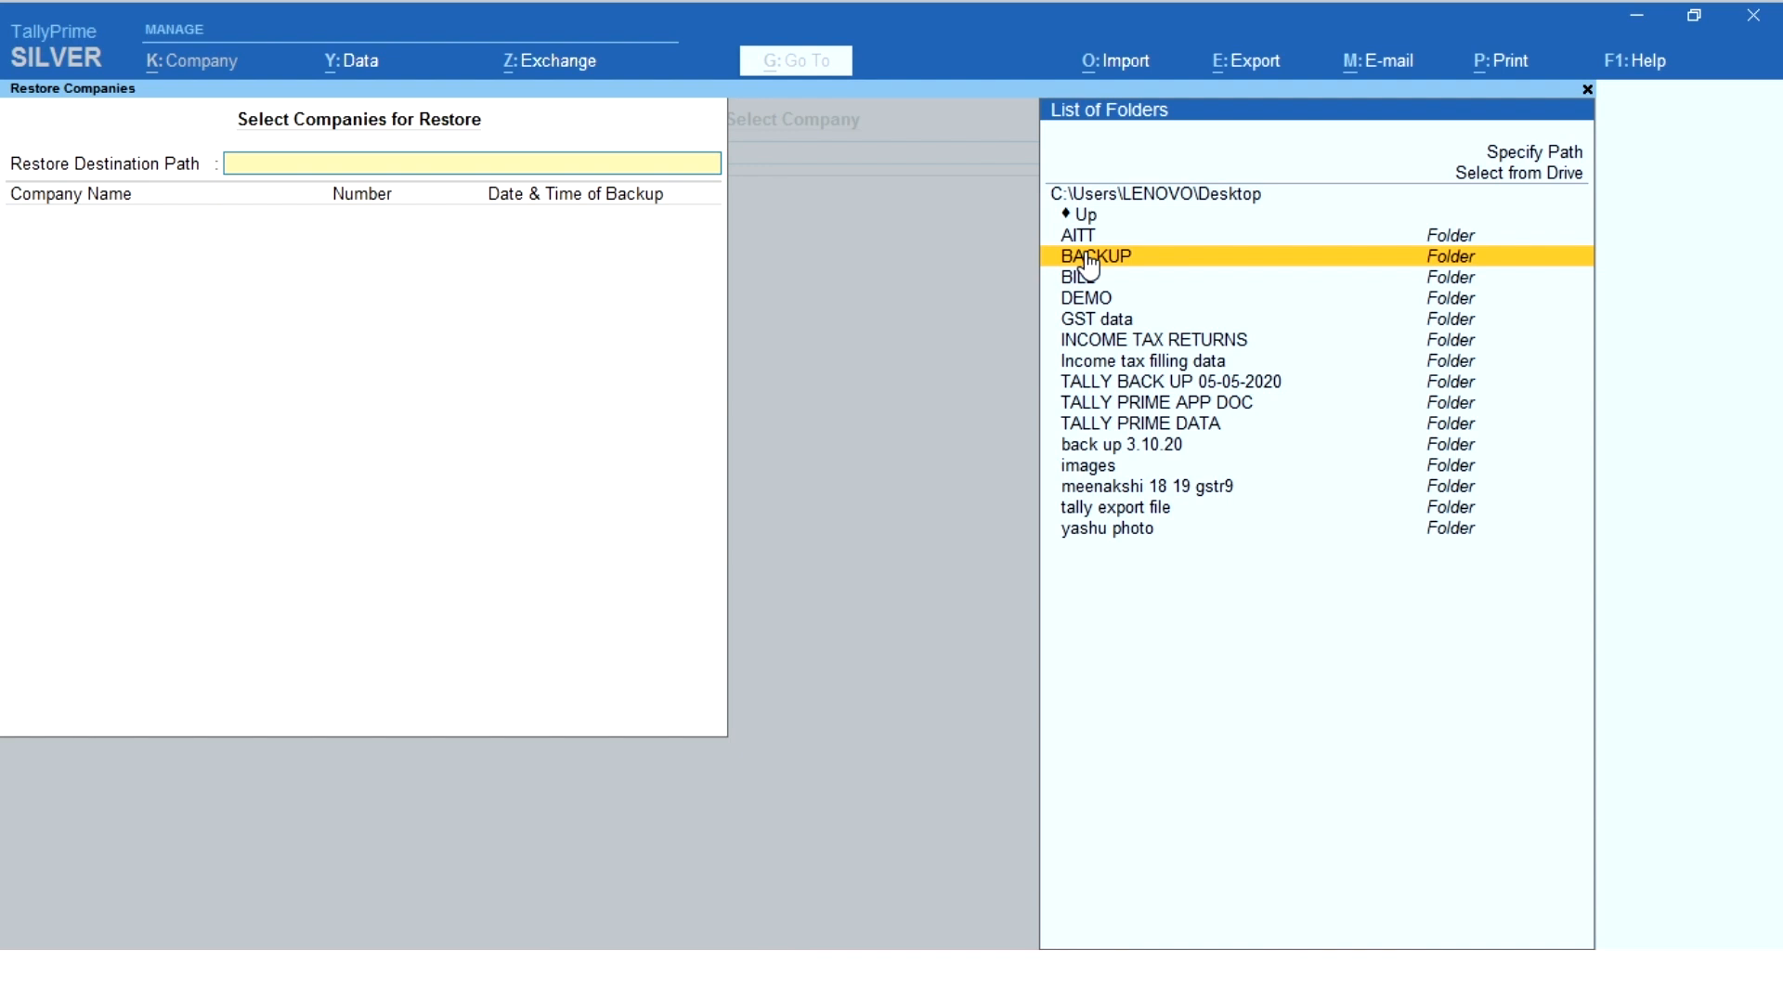
left_click(1089, 265)
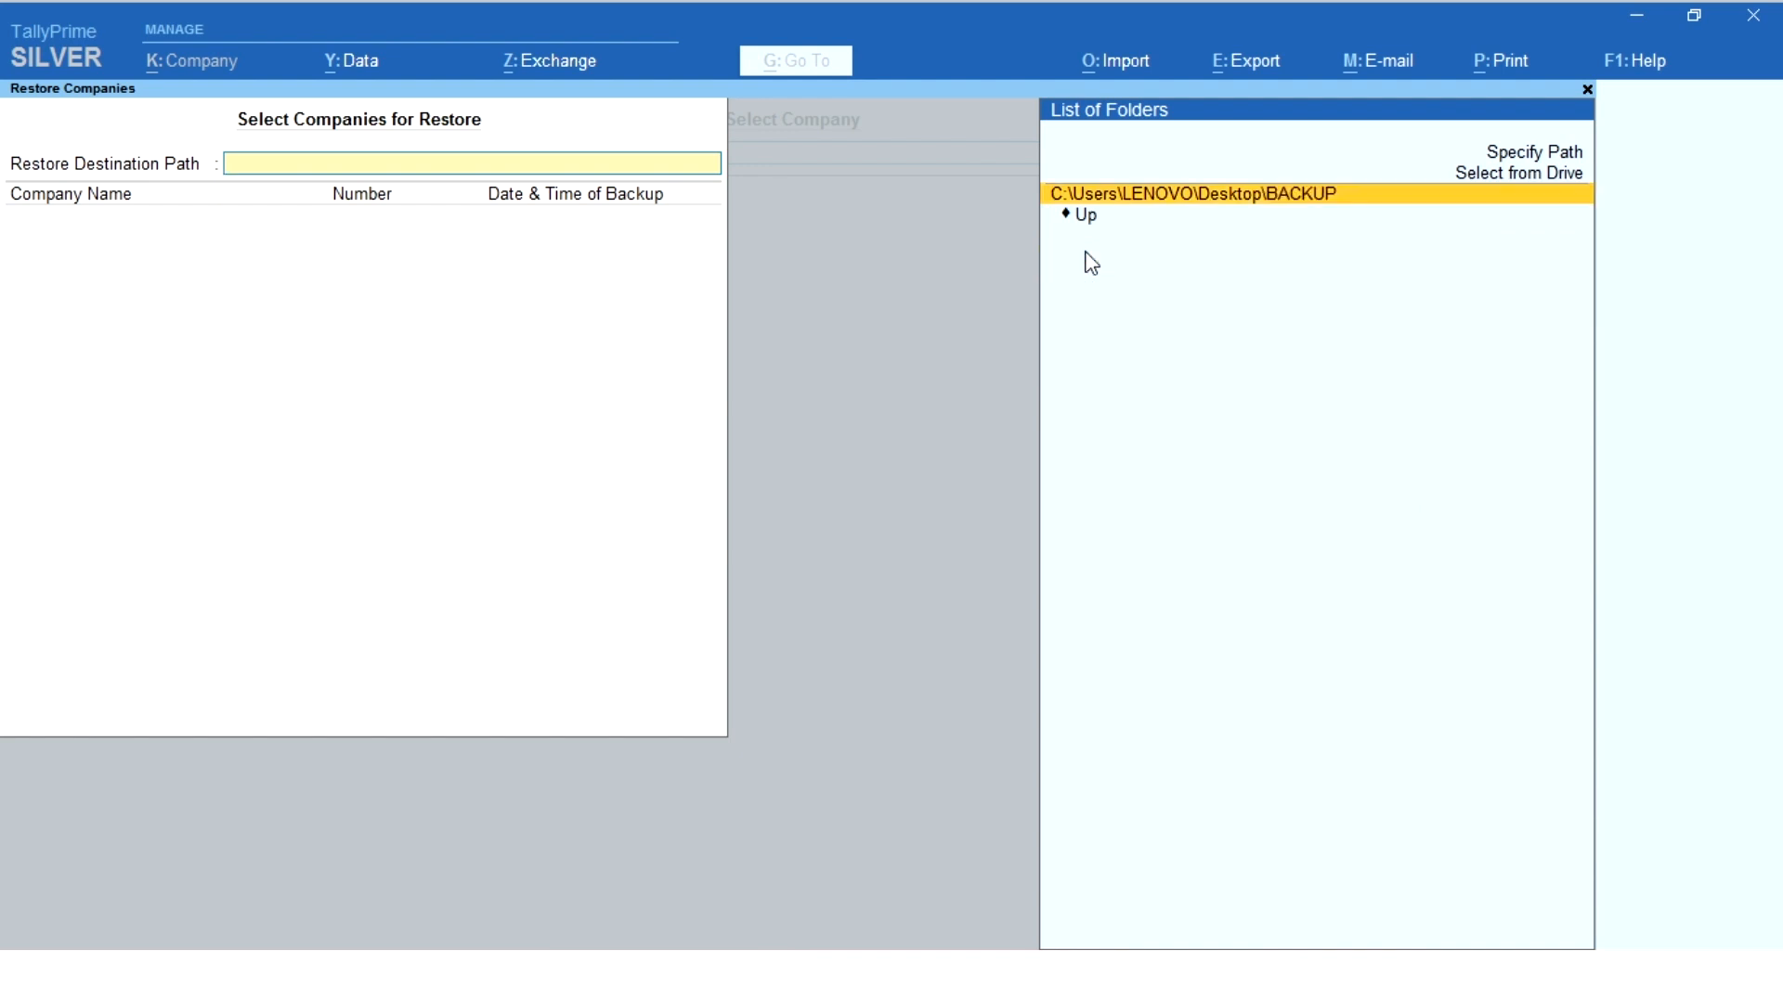
key("Return")
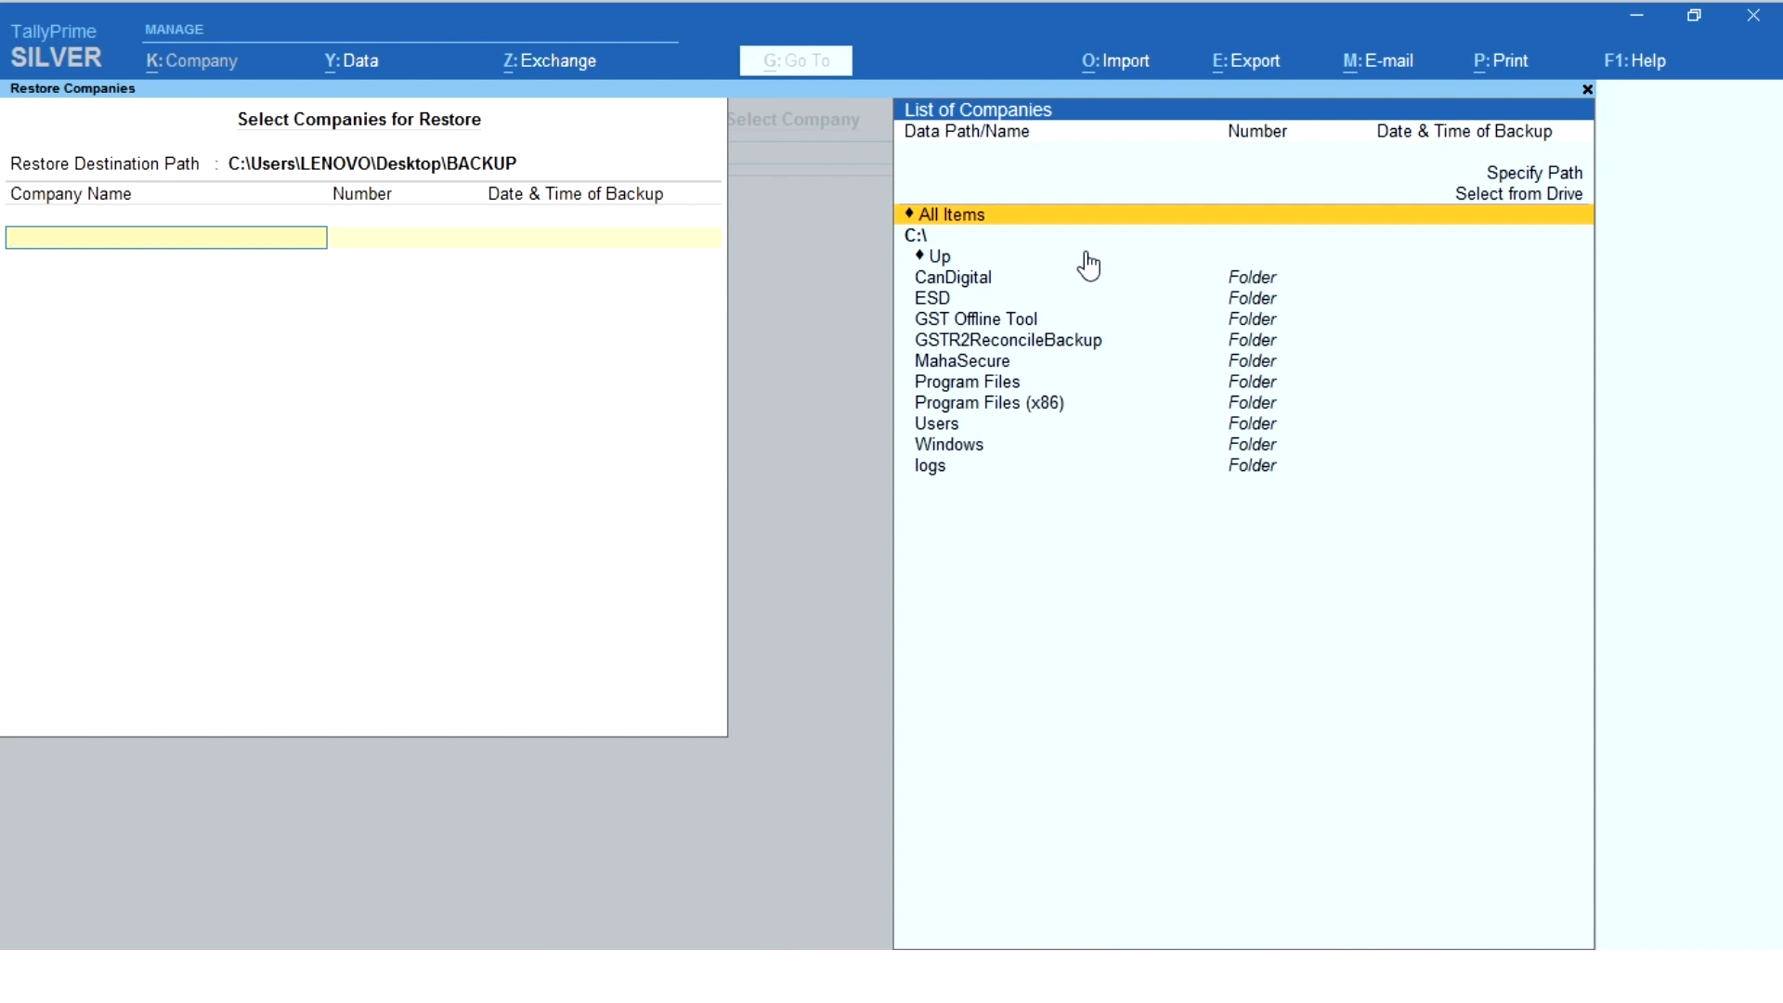
- Choose the BACKUP folder on the Desktop as the source of the company backups for the restore
left_click(1306, 196)
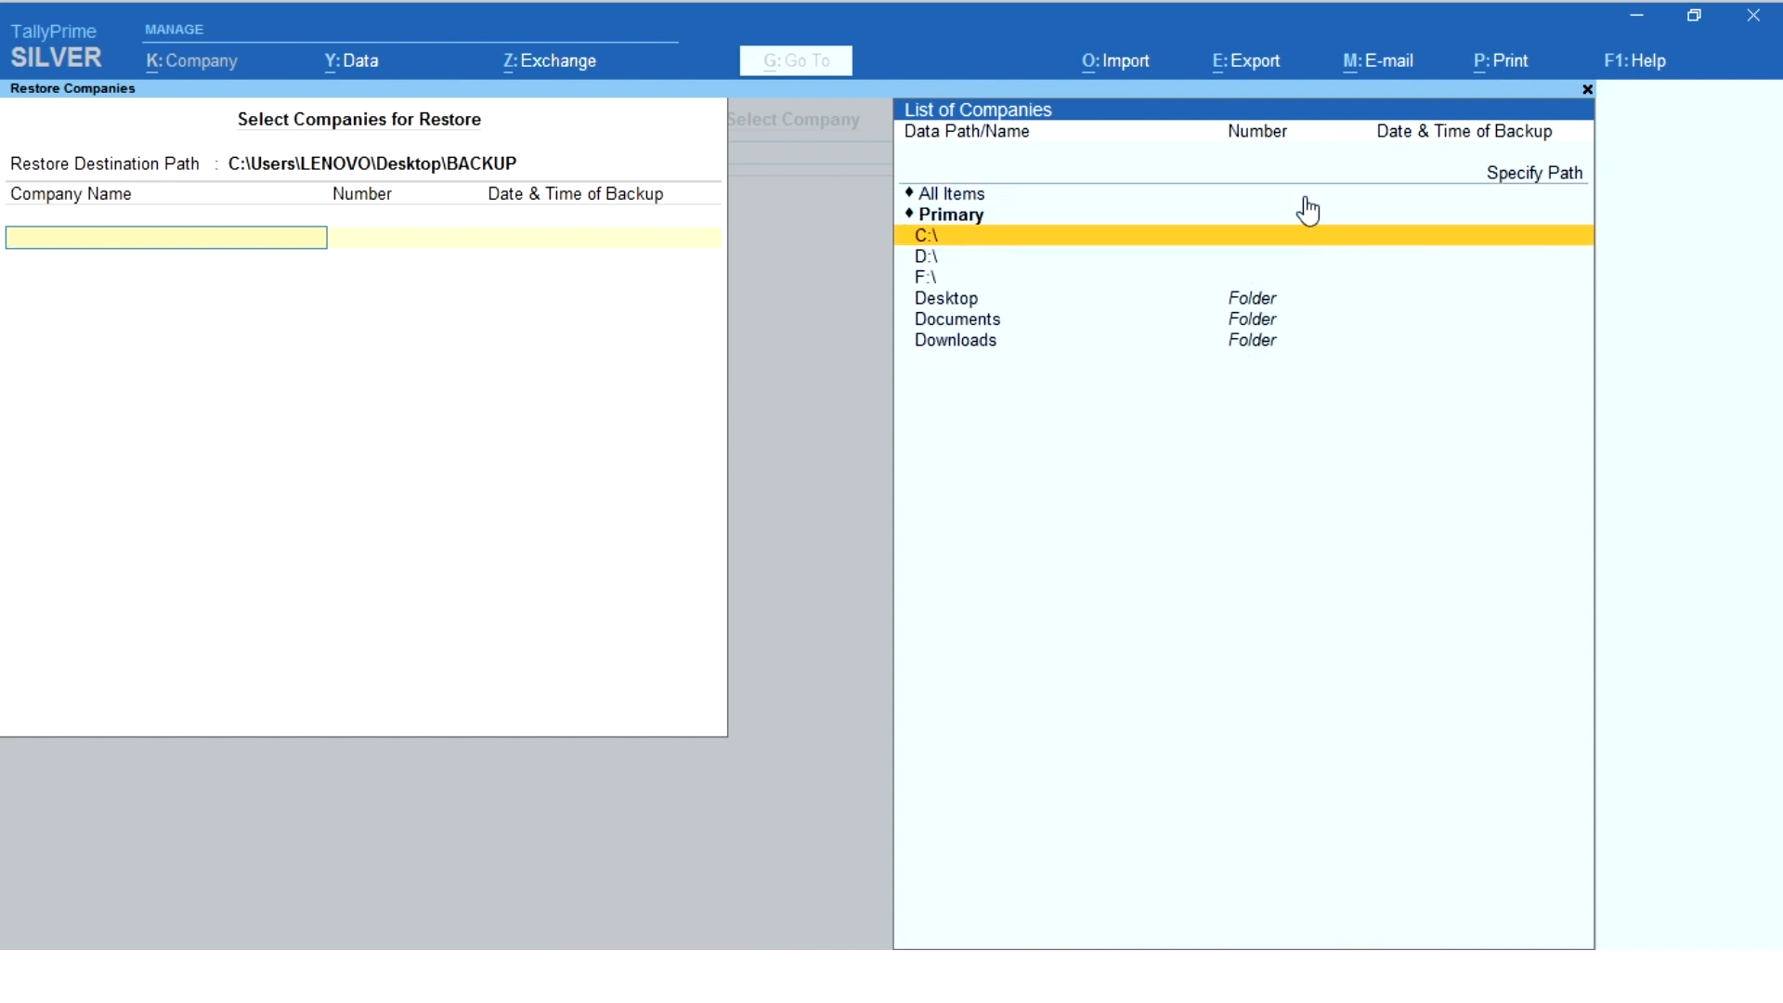
left_click(952, 306)
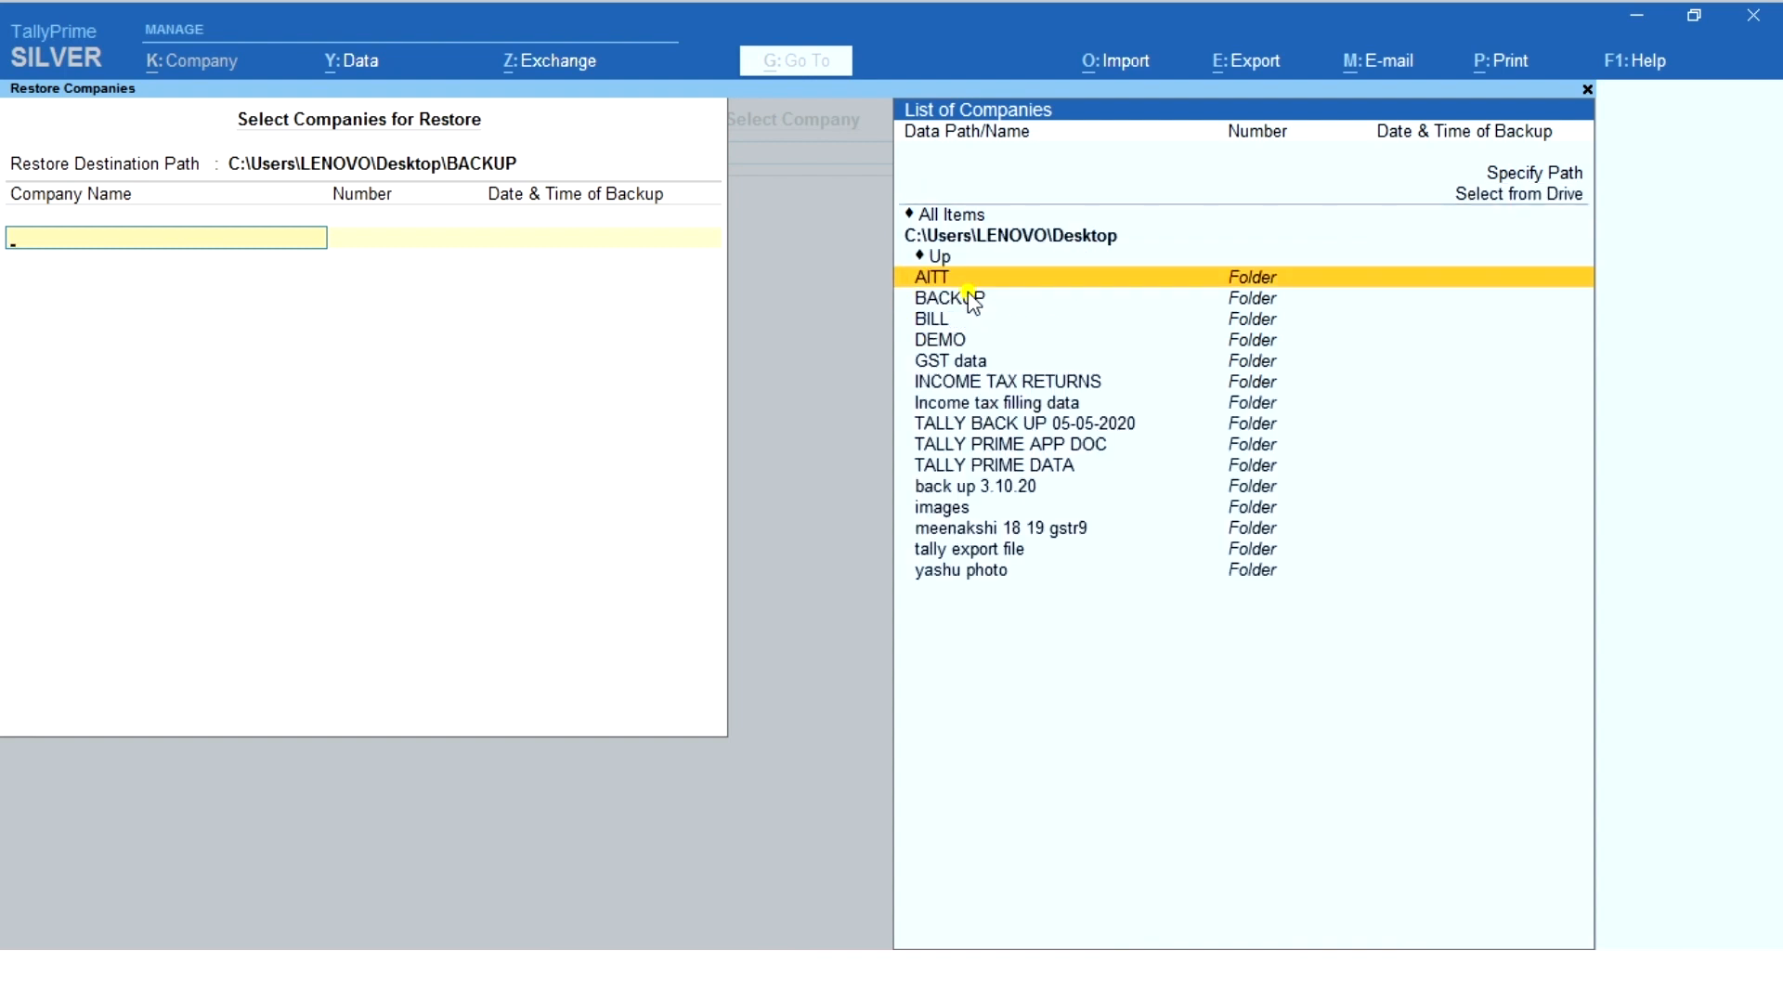
left_click(969, 299)
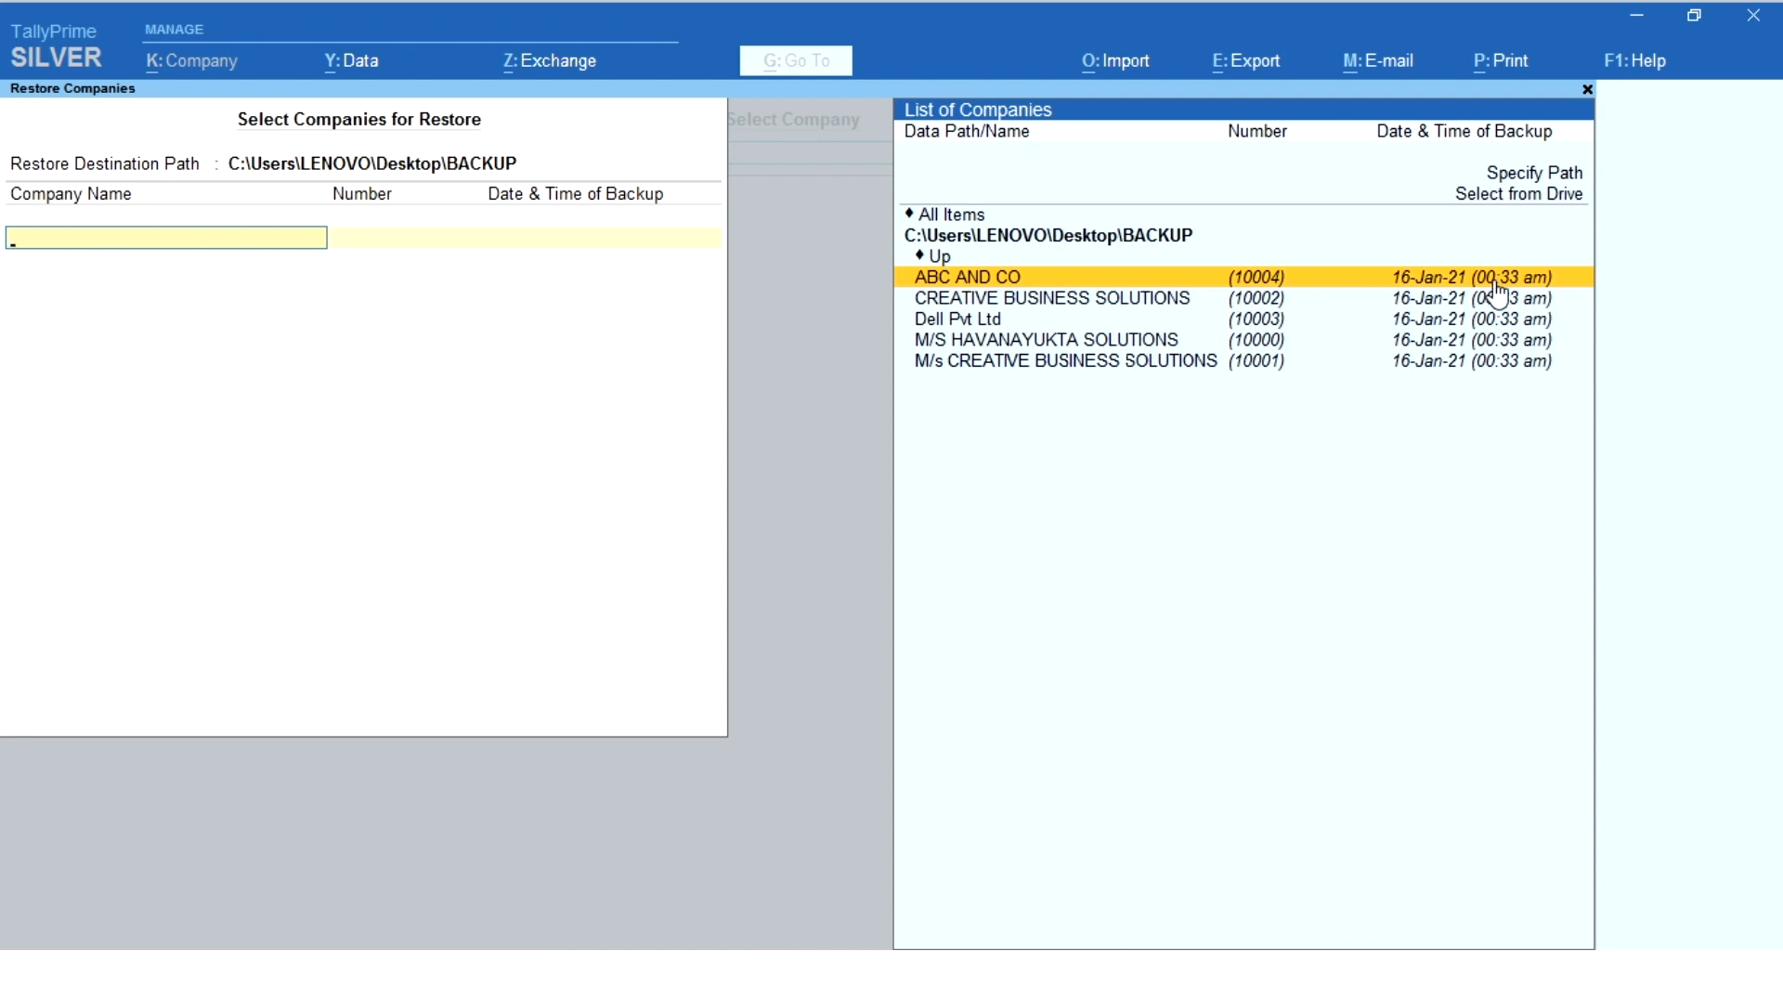
- Add all five backed-up companies, from ABC AND CO to M/s CREATIVE BUSINESS SOLUTIONS, to the restore list and run the restore
key("Return")
key("Return")
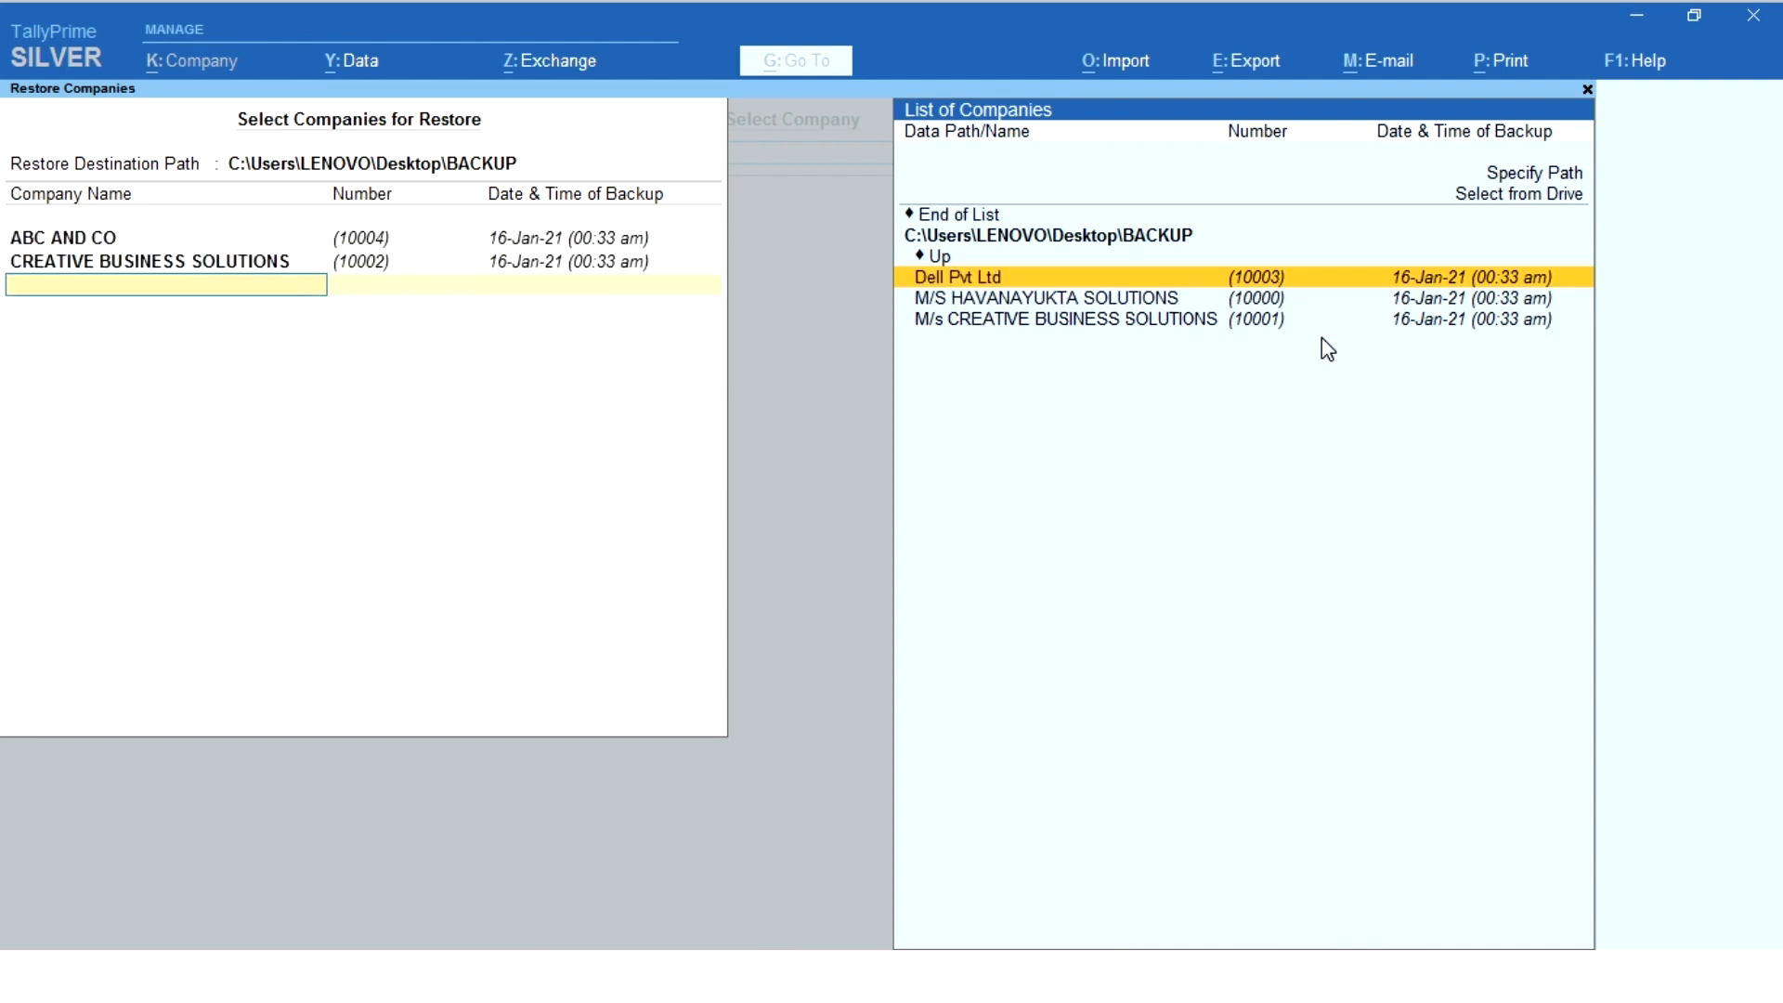
key("Return")
key("Return")
key("Return")
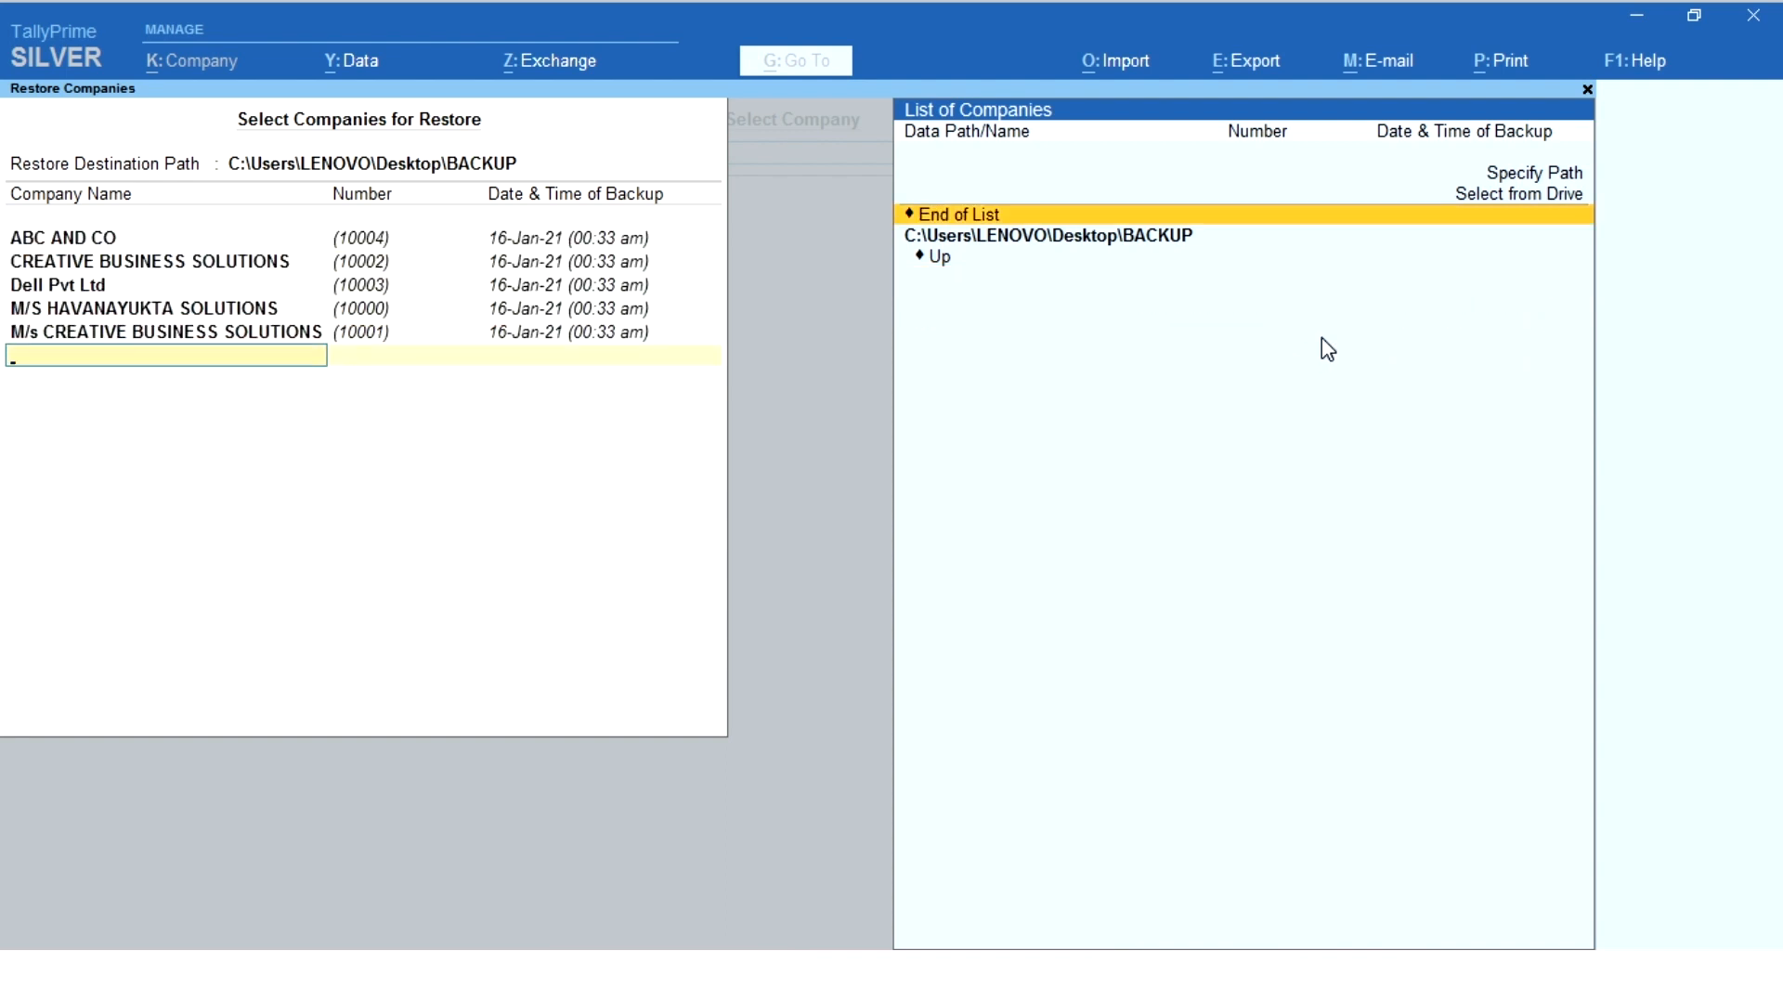
key("Return")
key("Return")
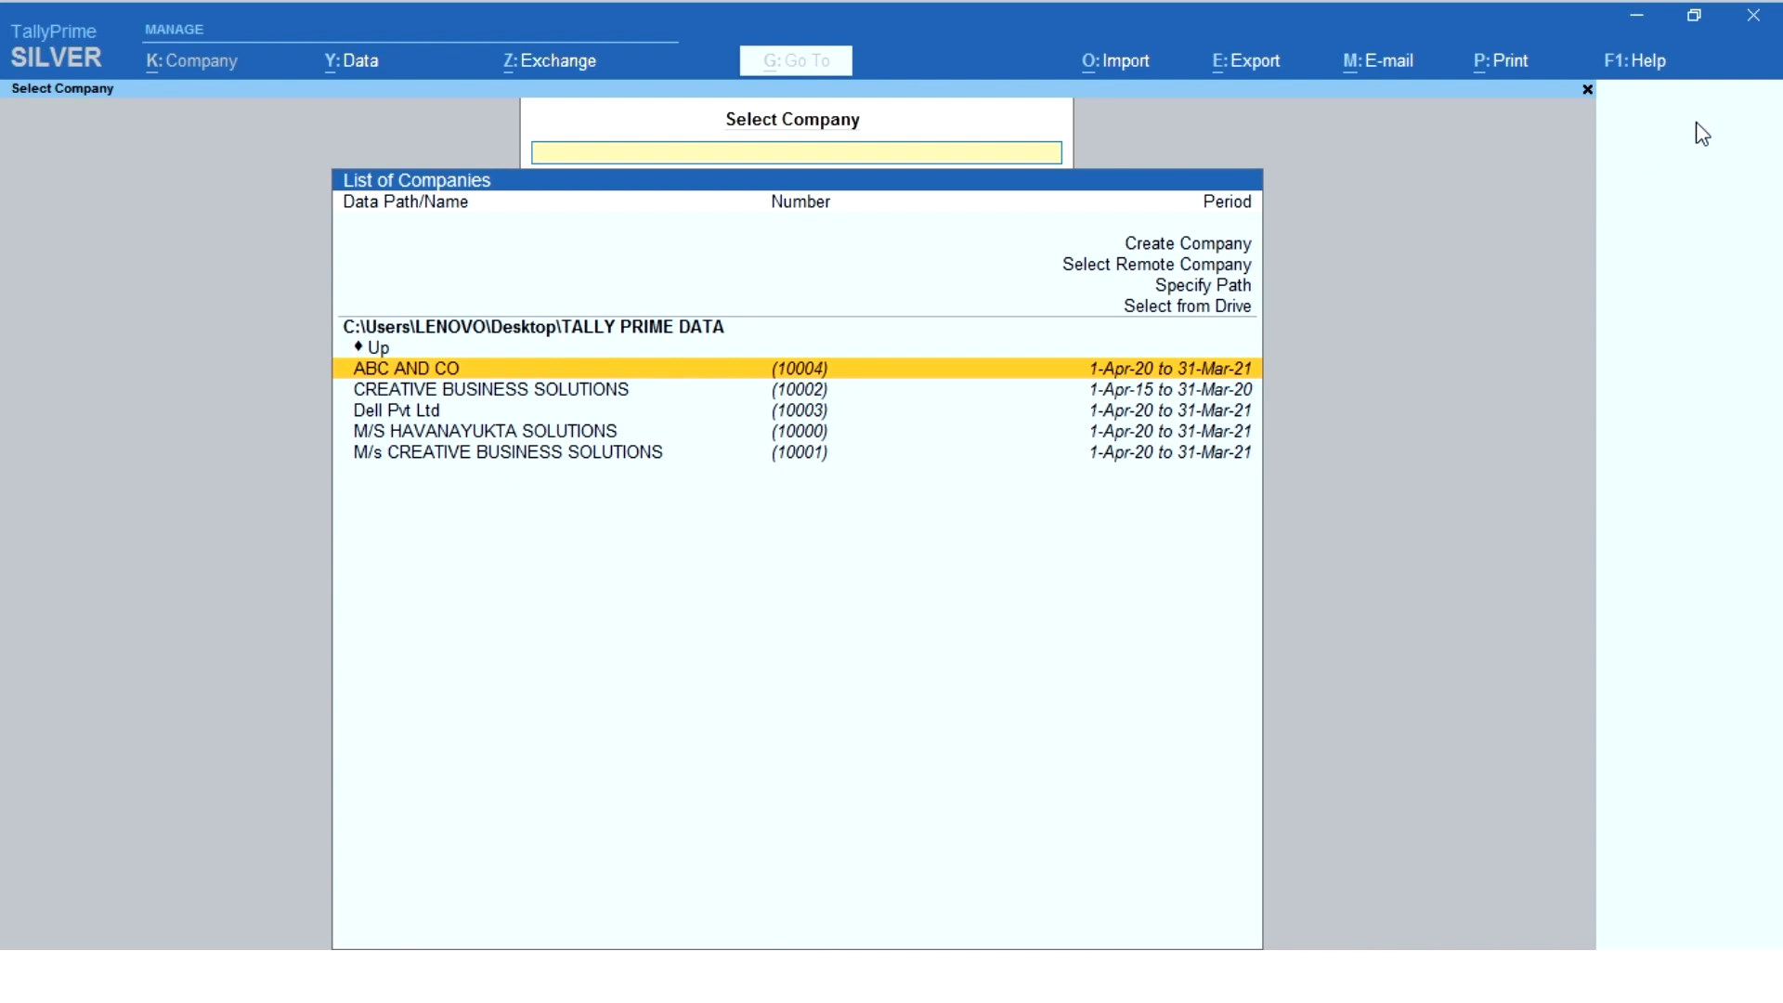
- Minimize TallyPrime, examine the restored folders and backup archives in the Desktop's BACKUP folder, including folder 10004's contents, and close it
left_click(1639, 30)
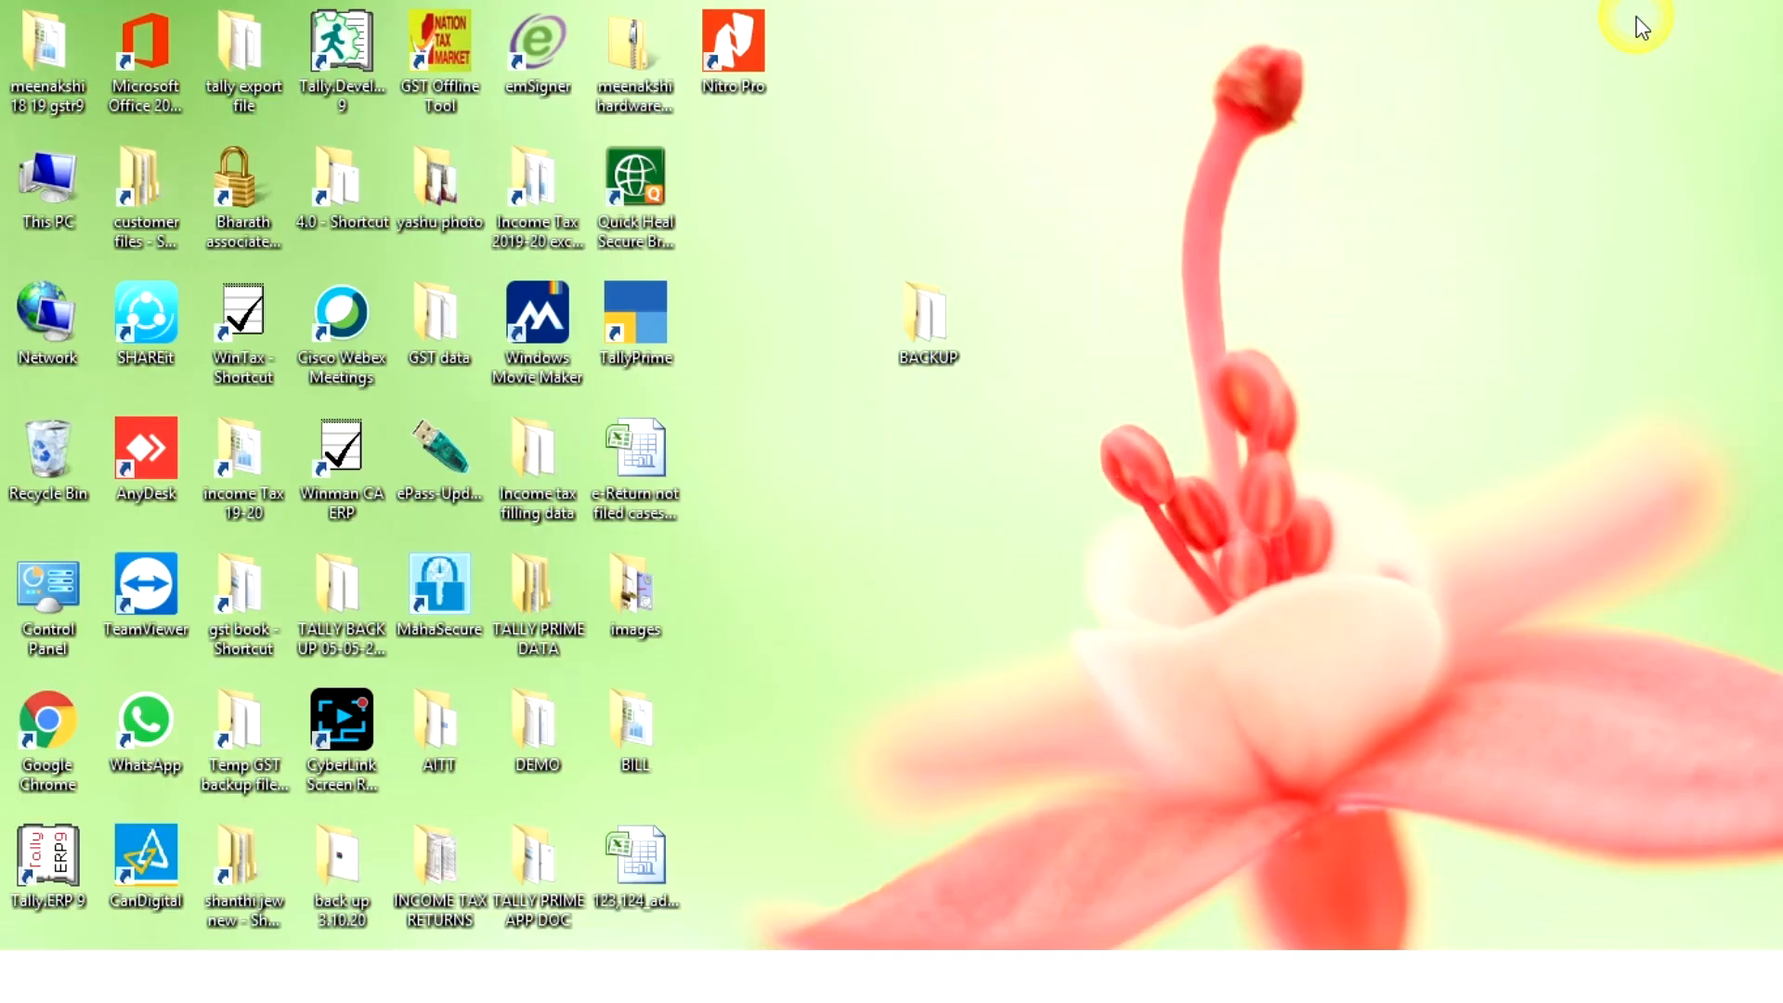
double_click(914, 331)
left_click(377, 560)
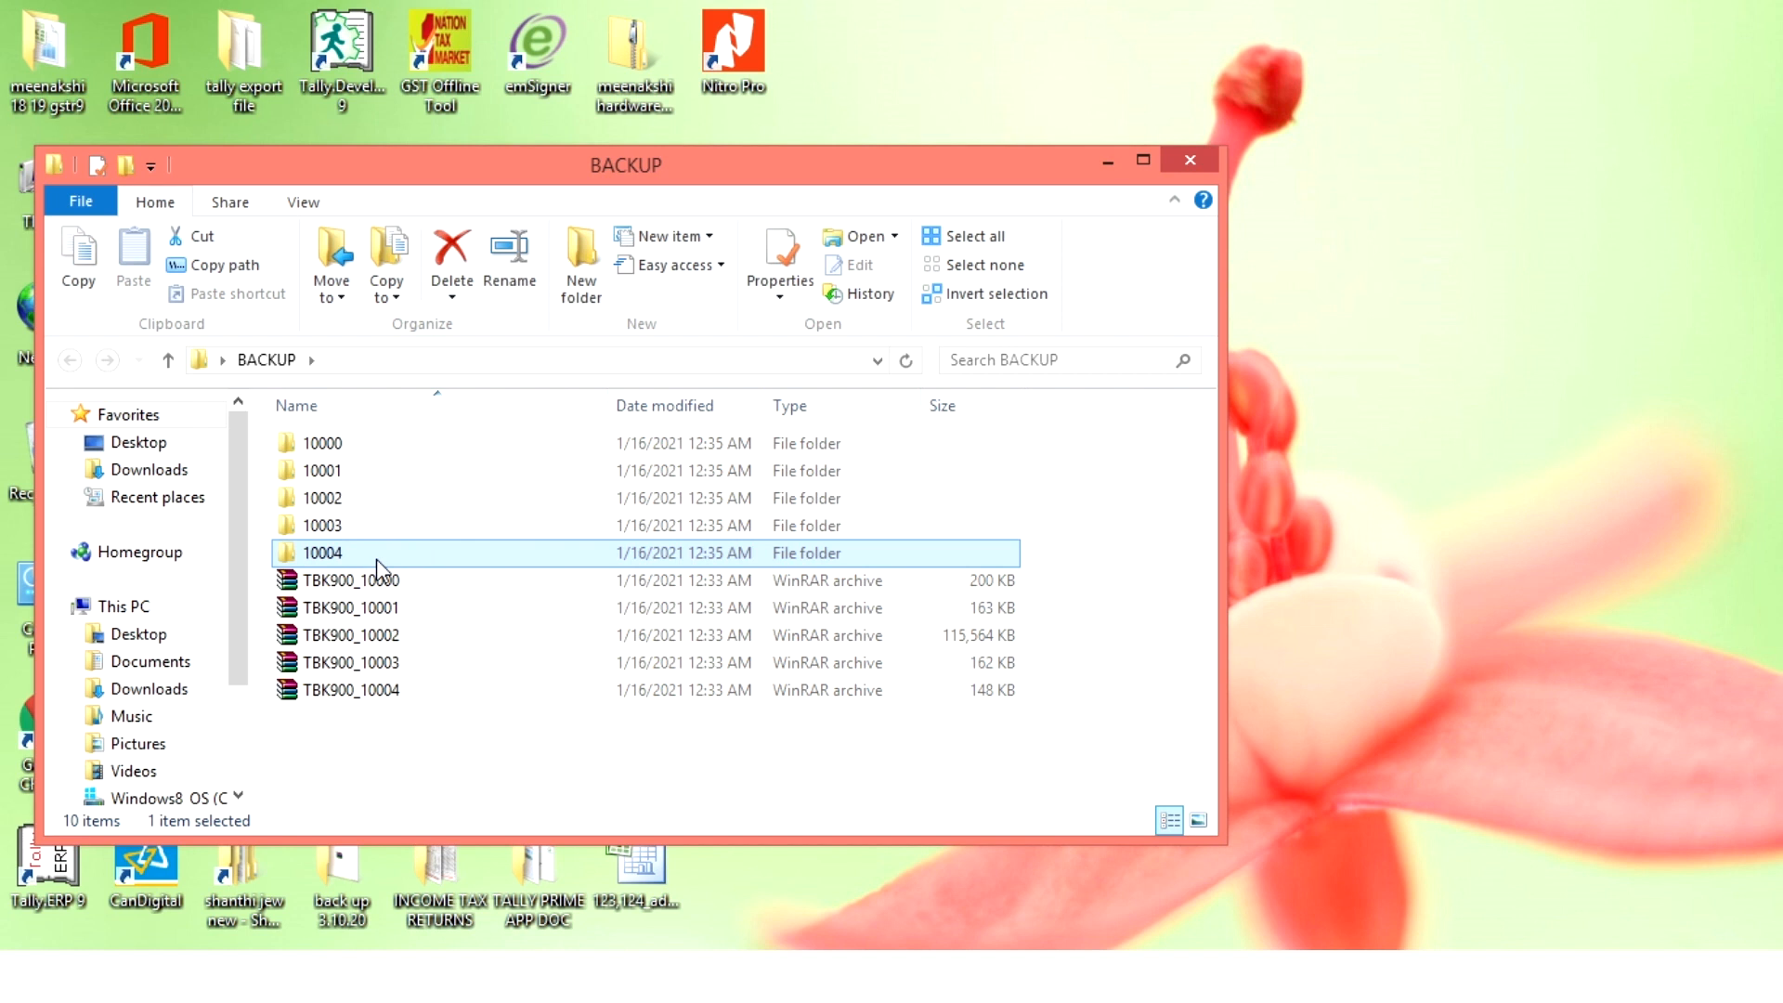
left_click(370, 585)
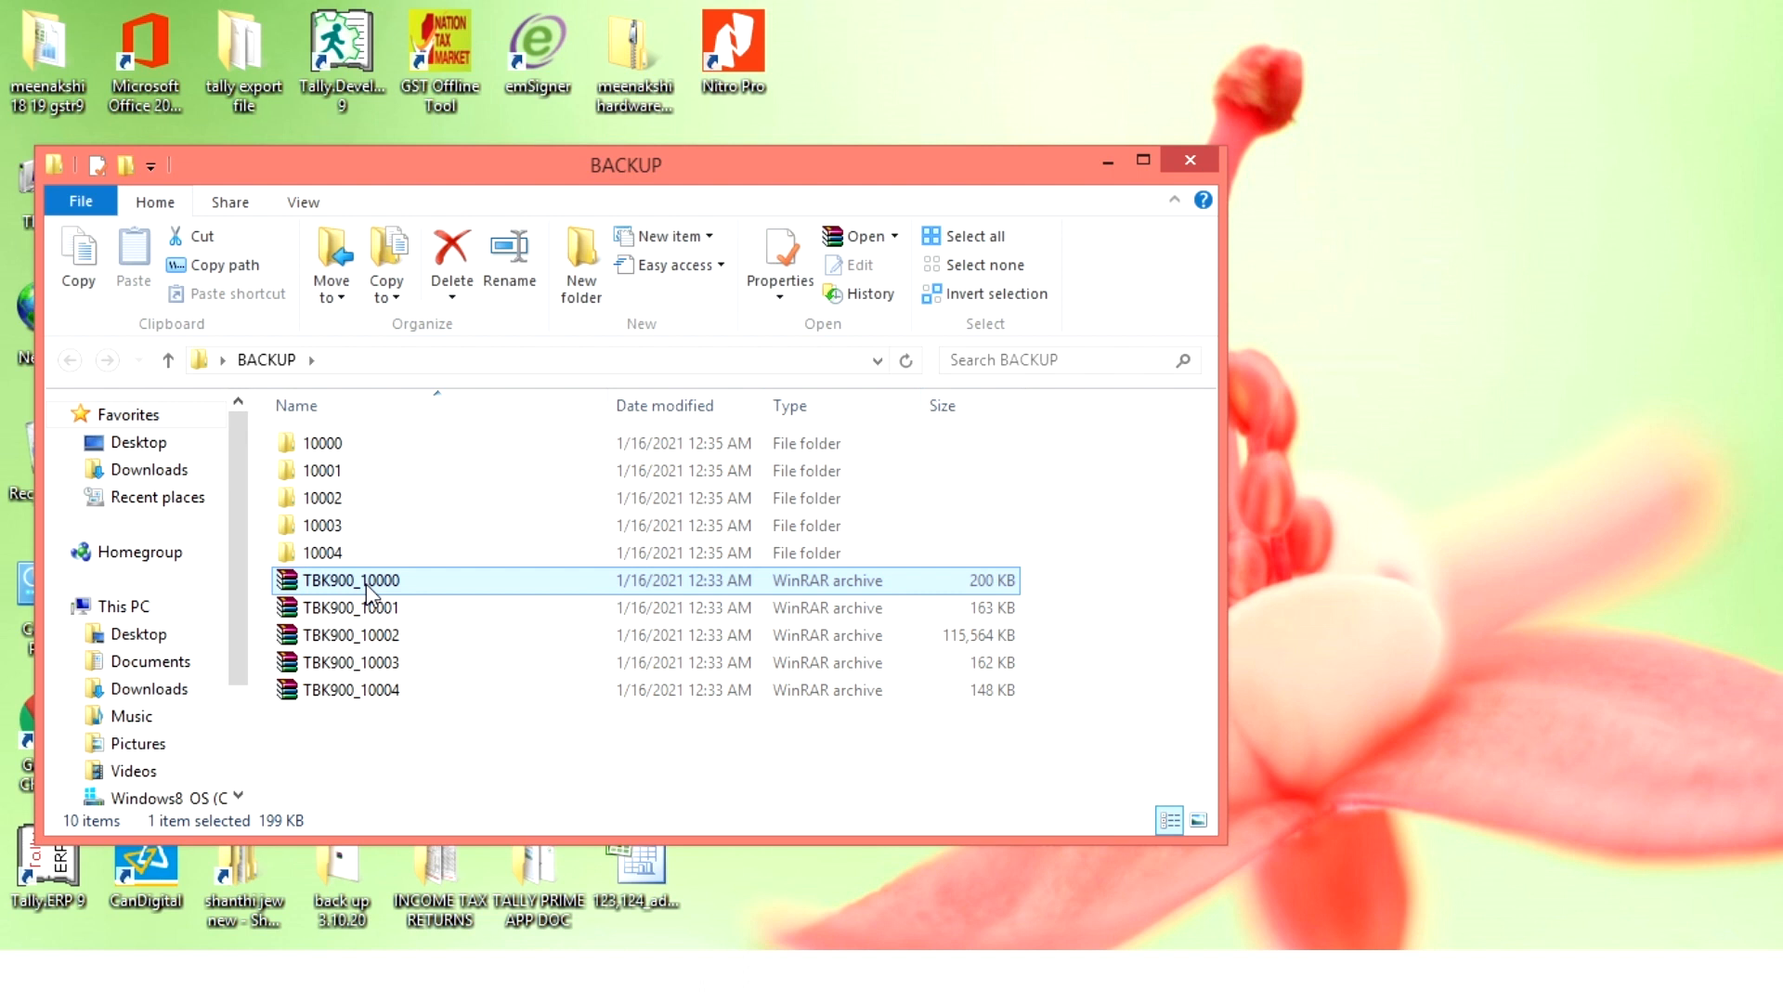
double_click(344, 554)
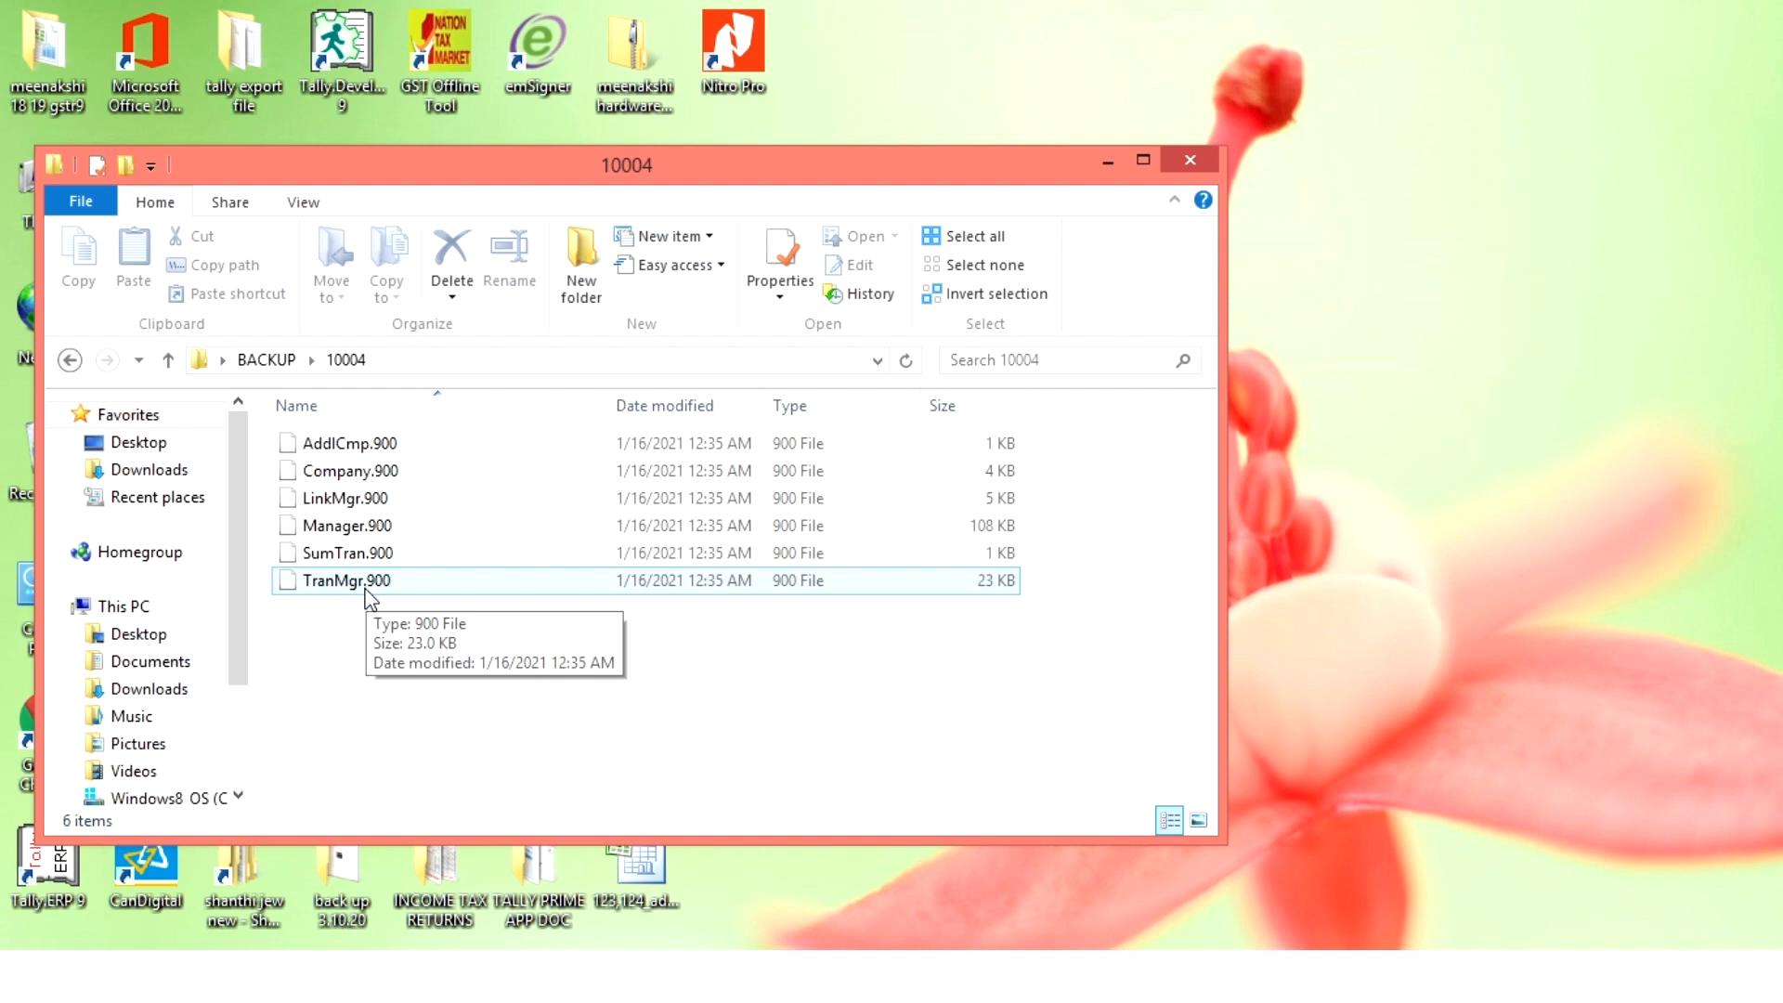
left_click(267, 360)
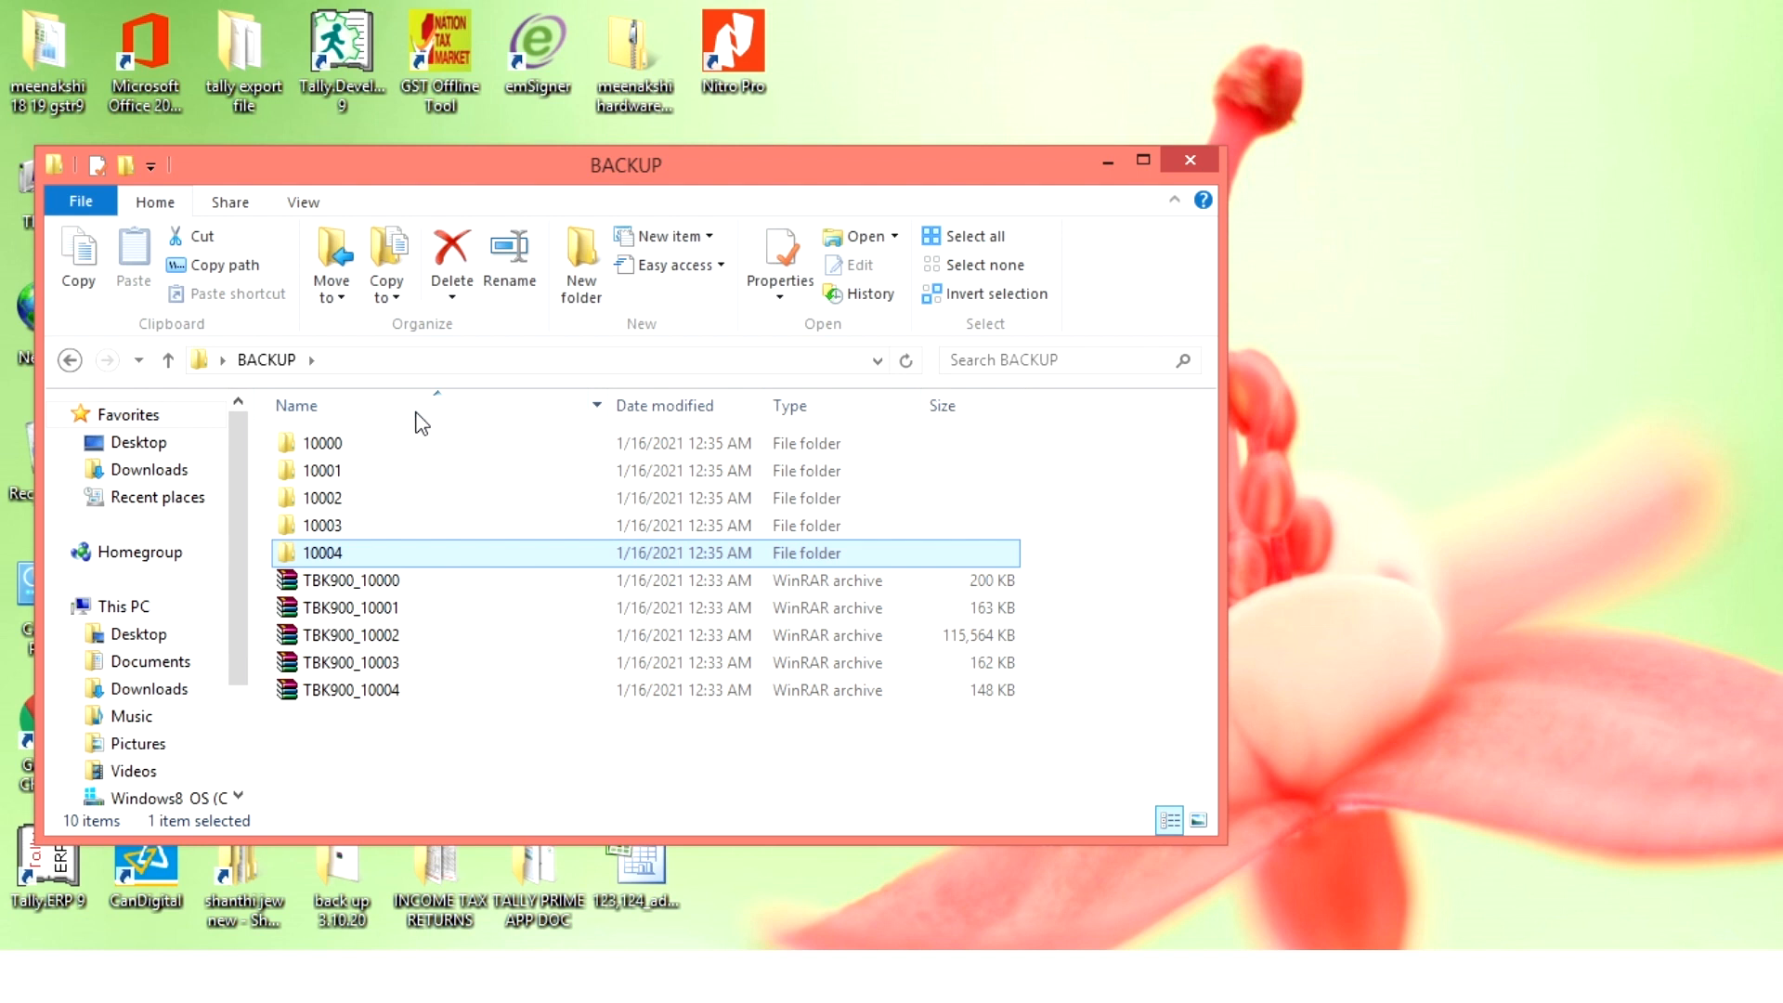
left_click(1191, 160)
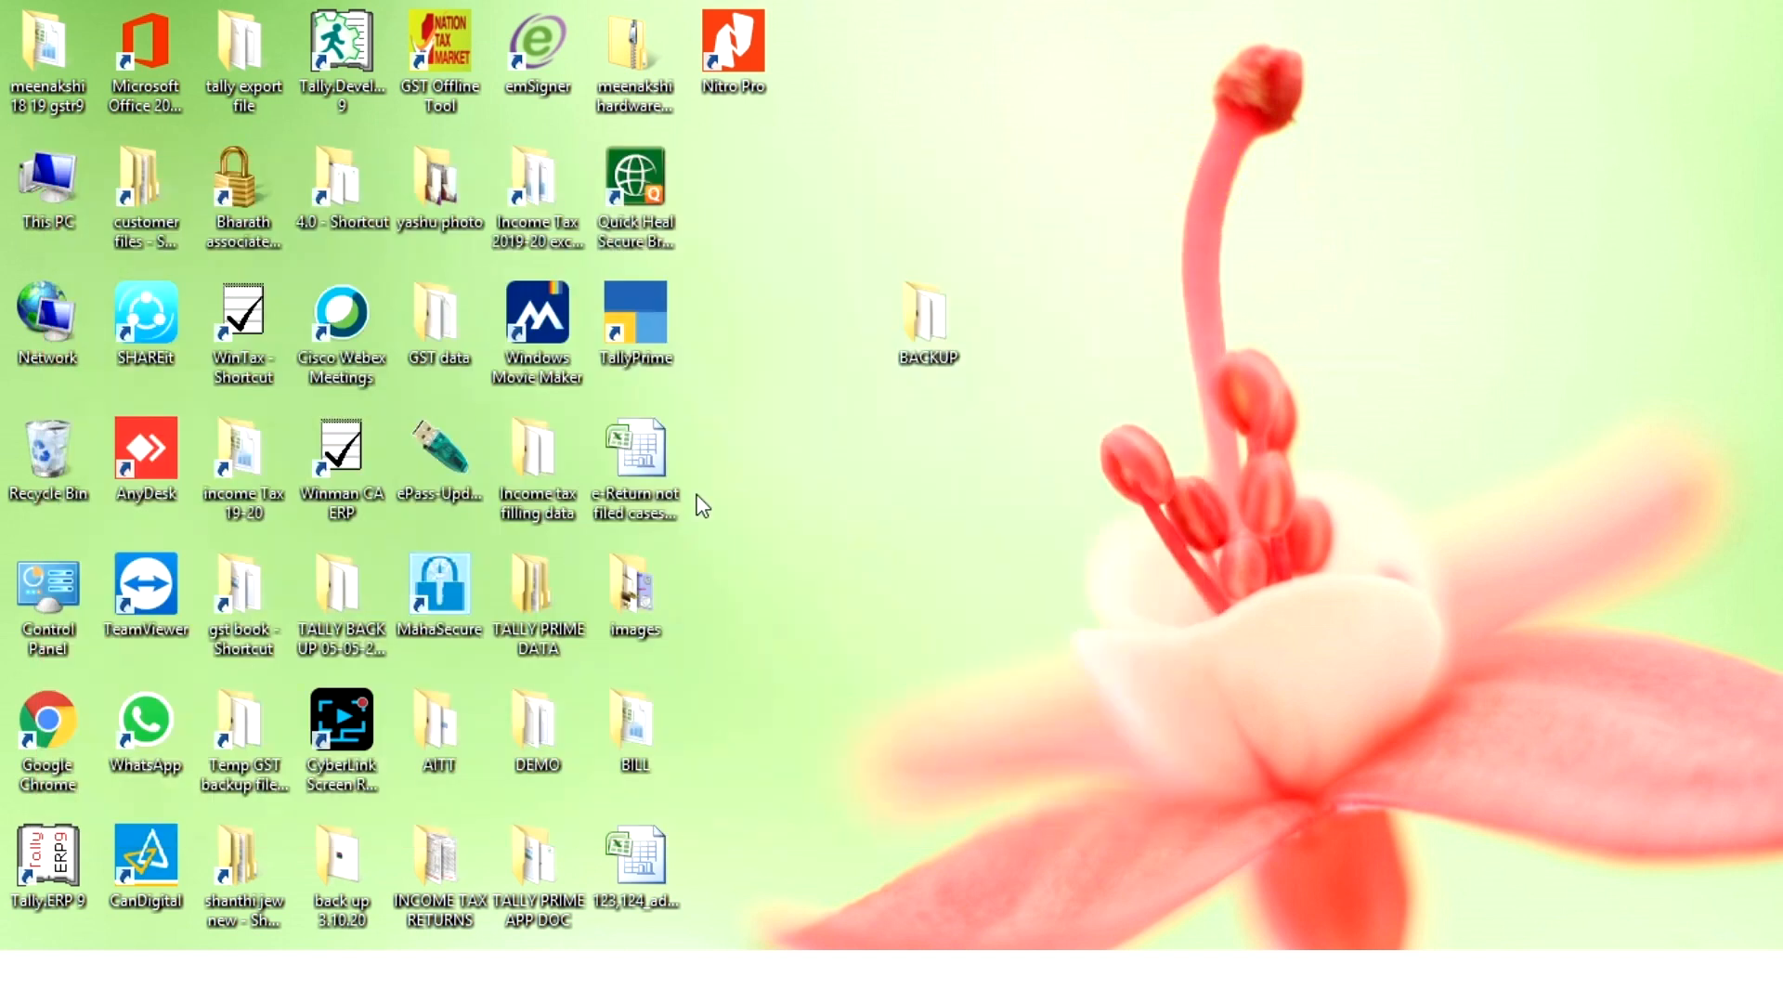
- Copy all company data folders, 10000 to 10004, from the Desktop's TALLY PRIME DATA folder and close it
double_click(546, 632)
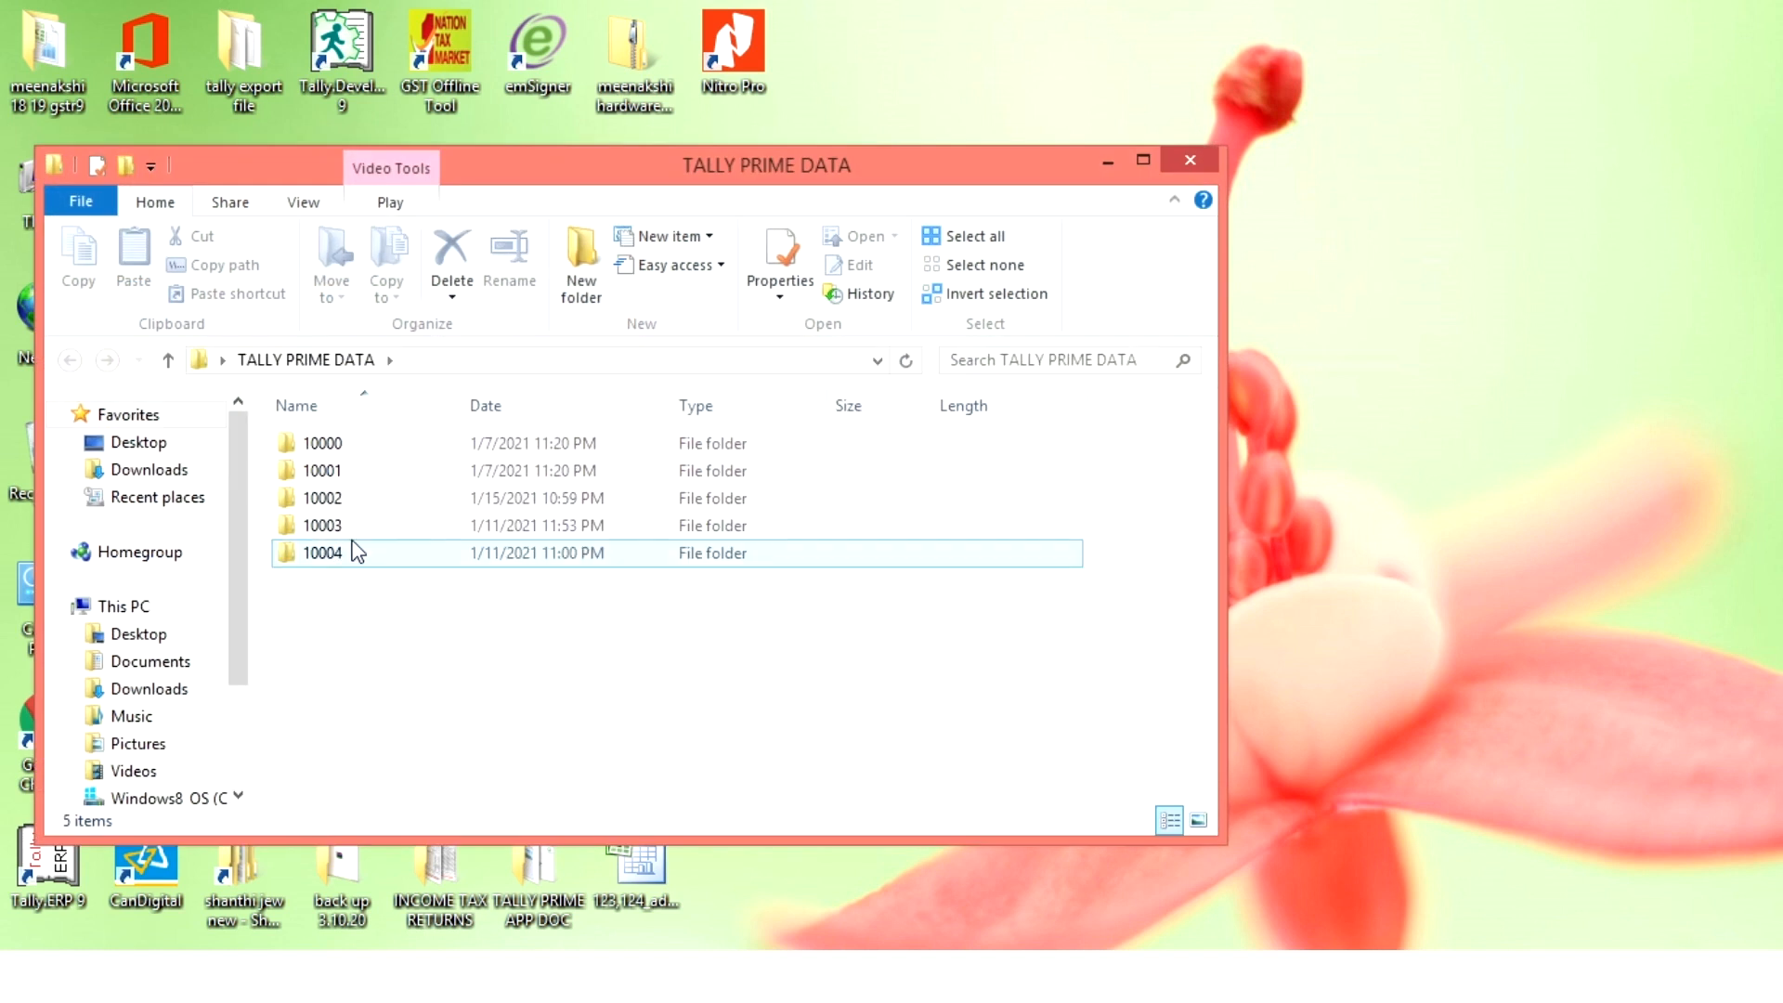
key("ctrl+a")
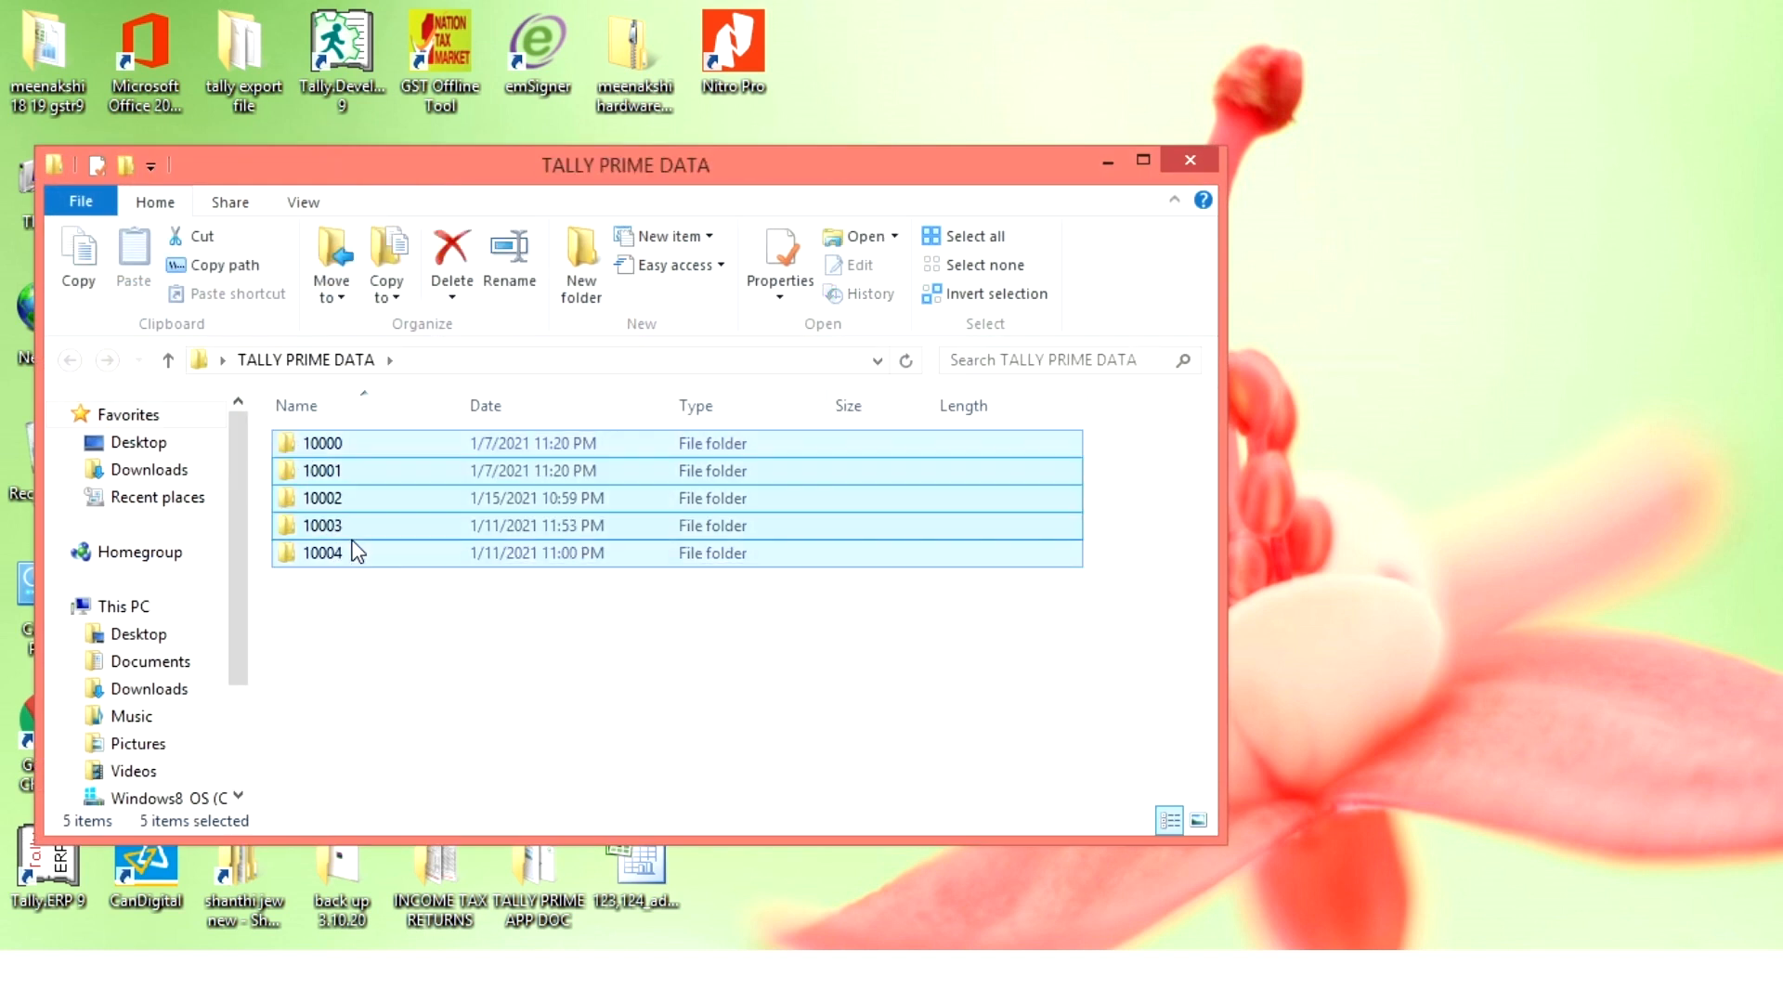
key("ctrl+c")
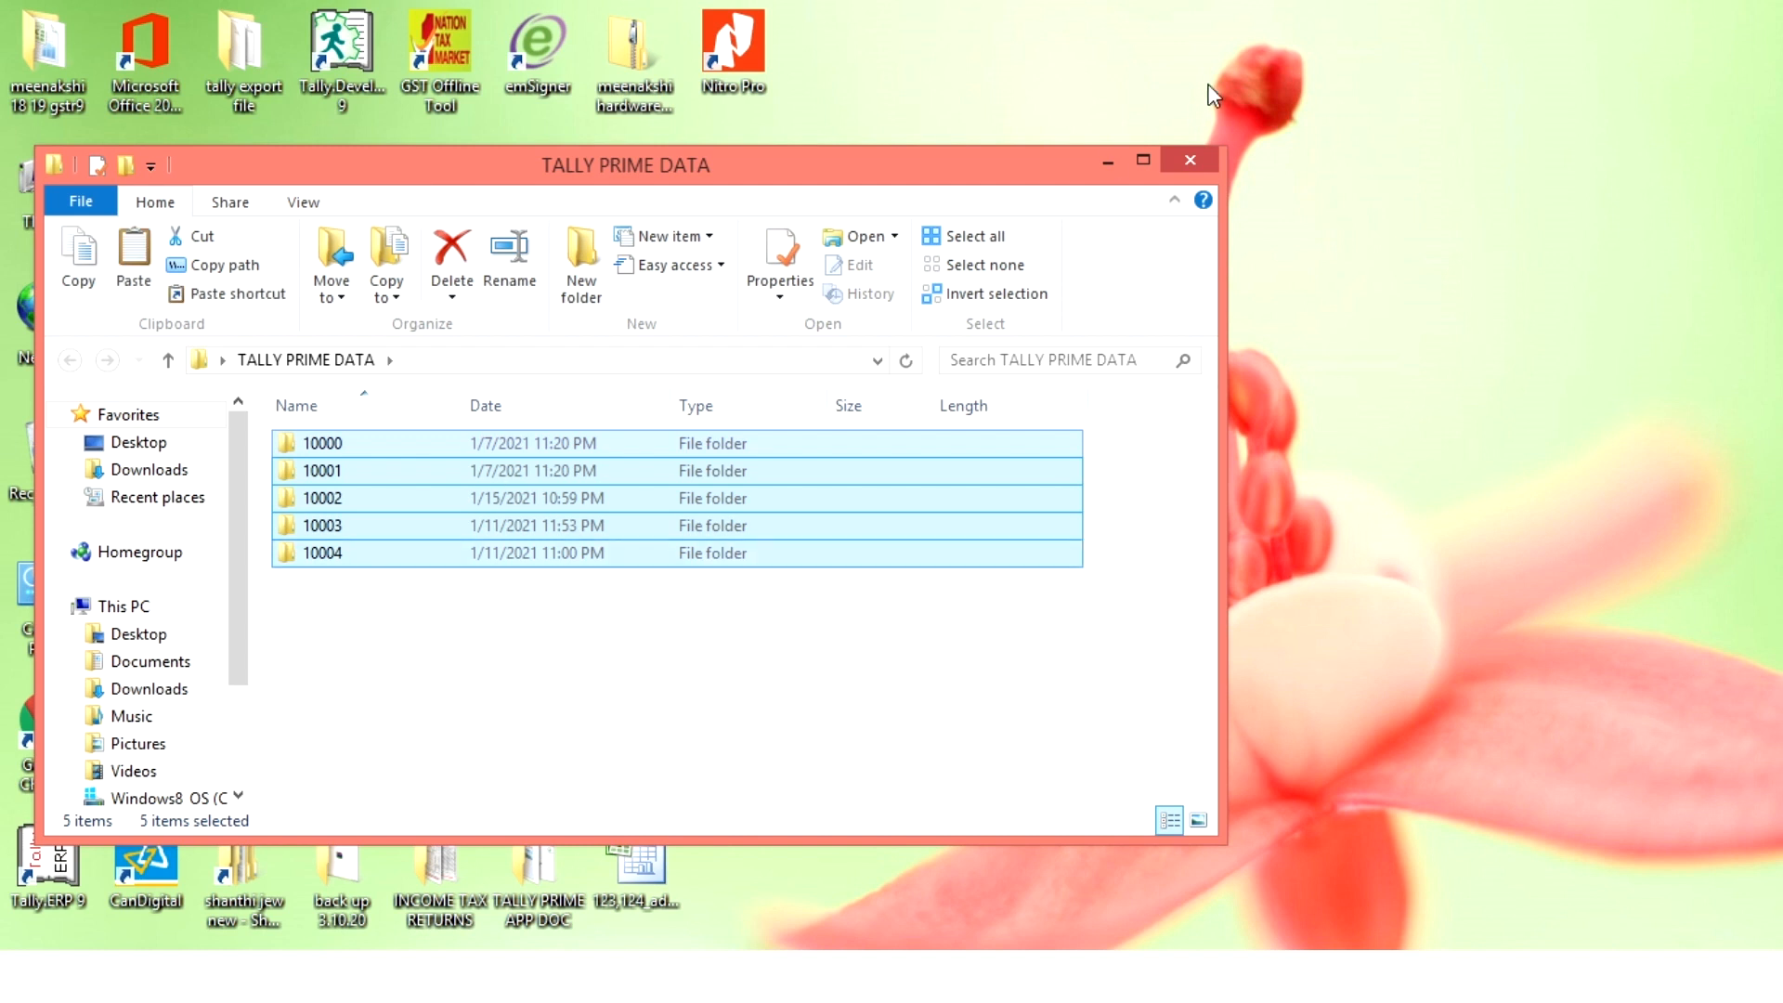
left_click(1188, 158)
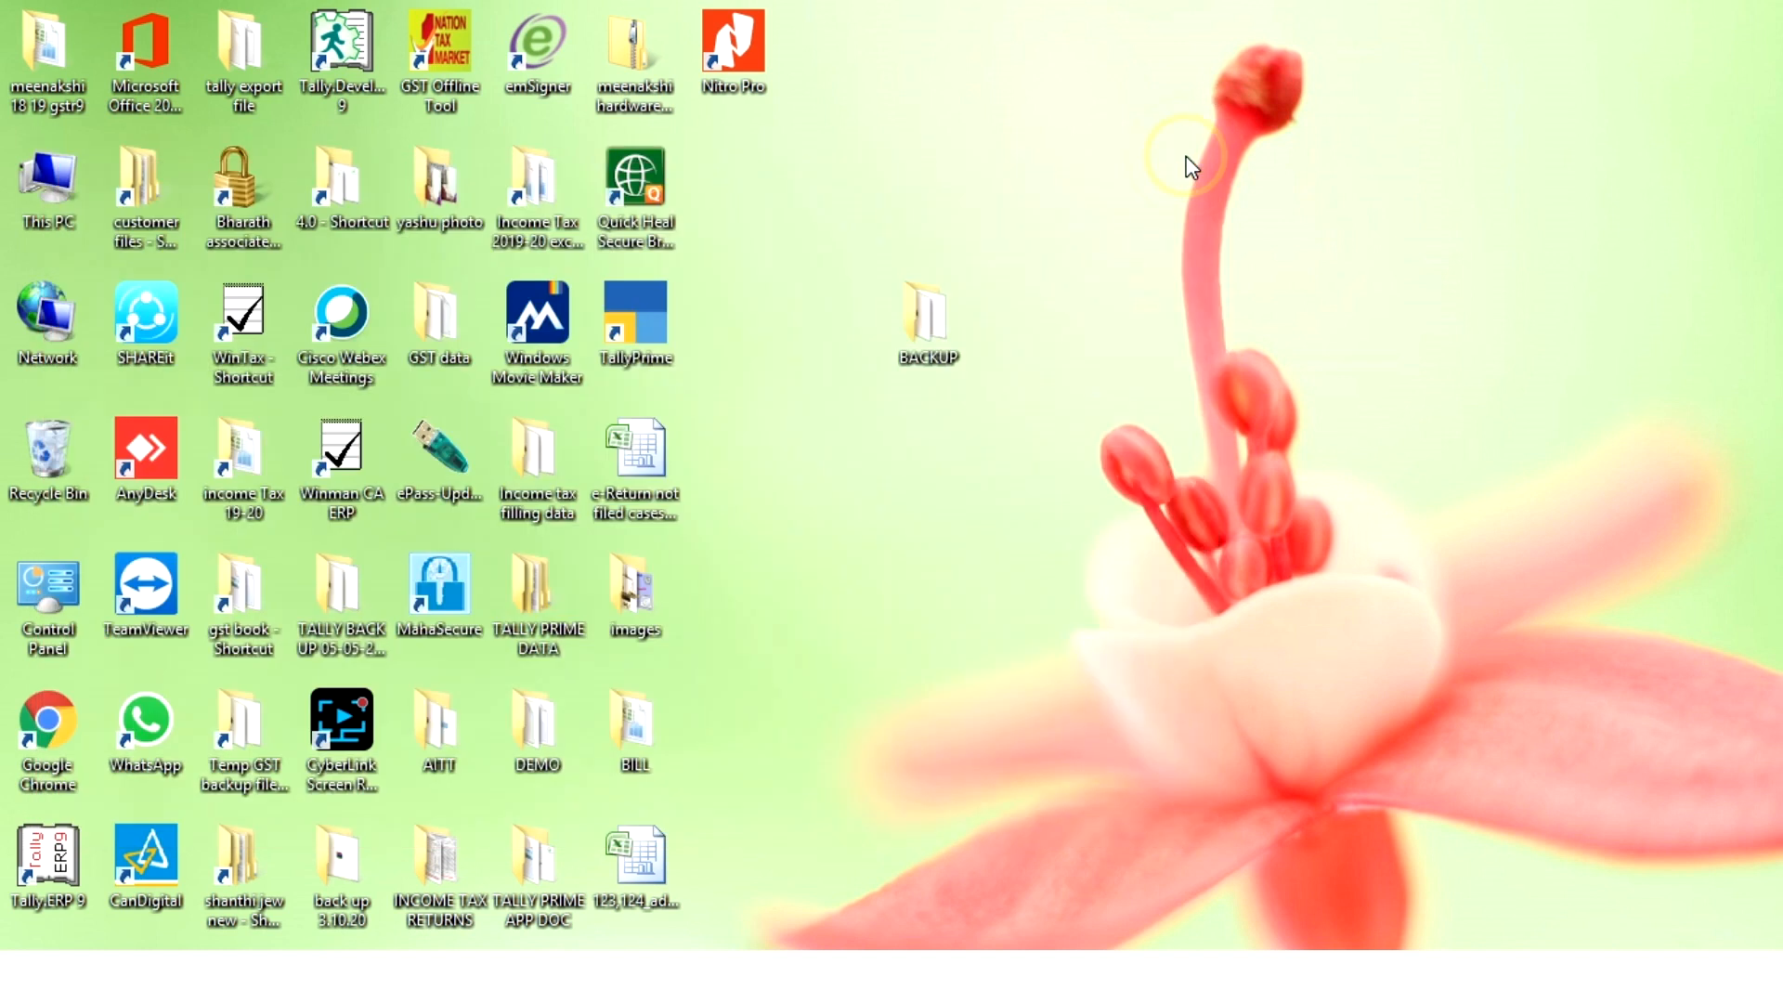
- Create a new folder on the Desktop with the default name and paste the copied company data folders into it
right_click(1131, 135)
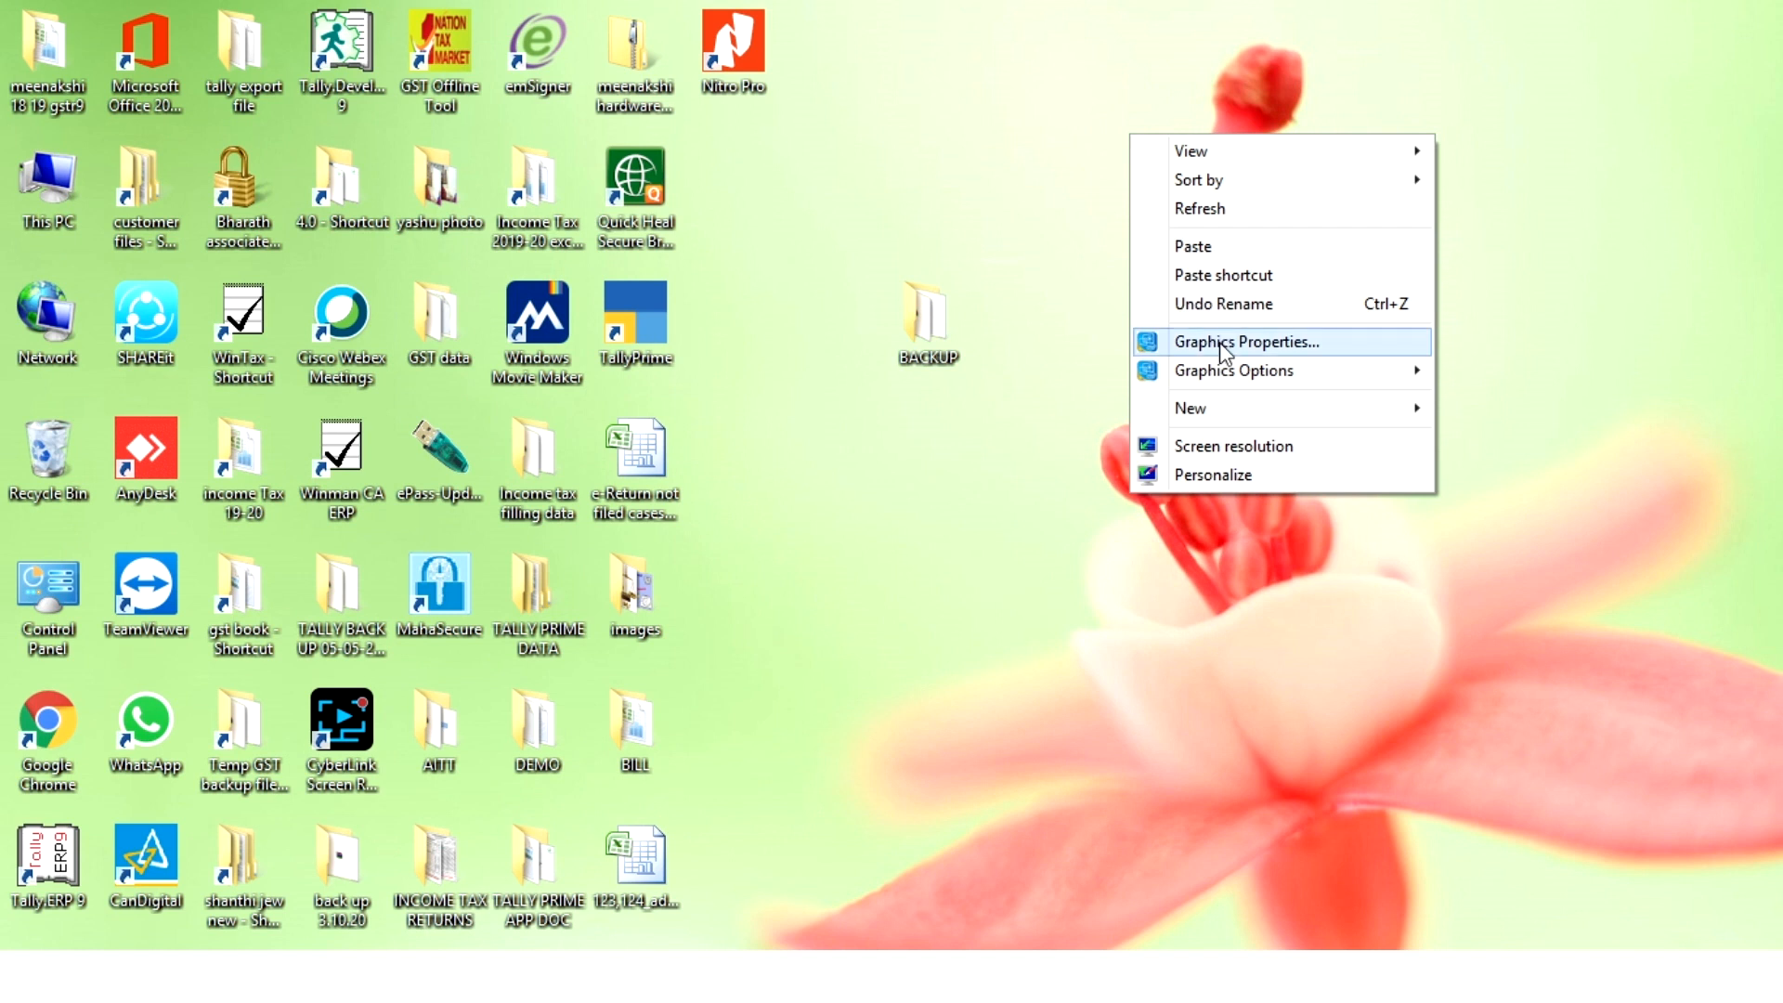
mouse_move(1241, 407)
left_click(1022, 410)
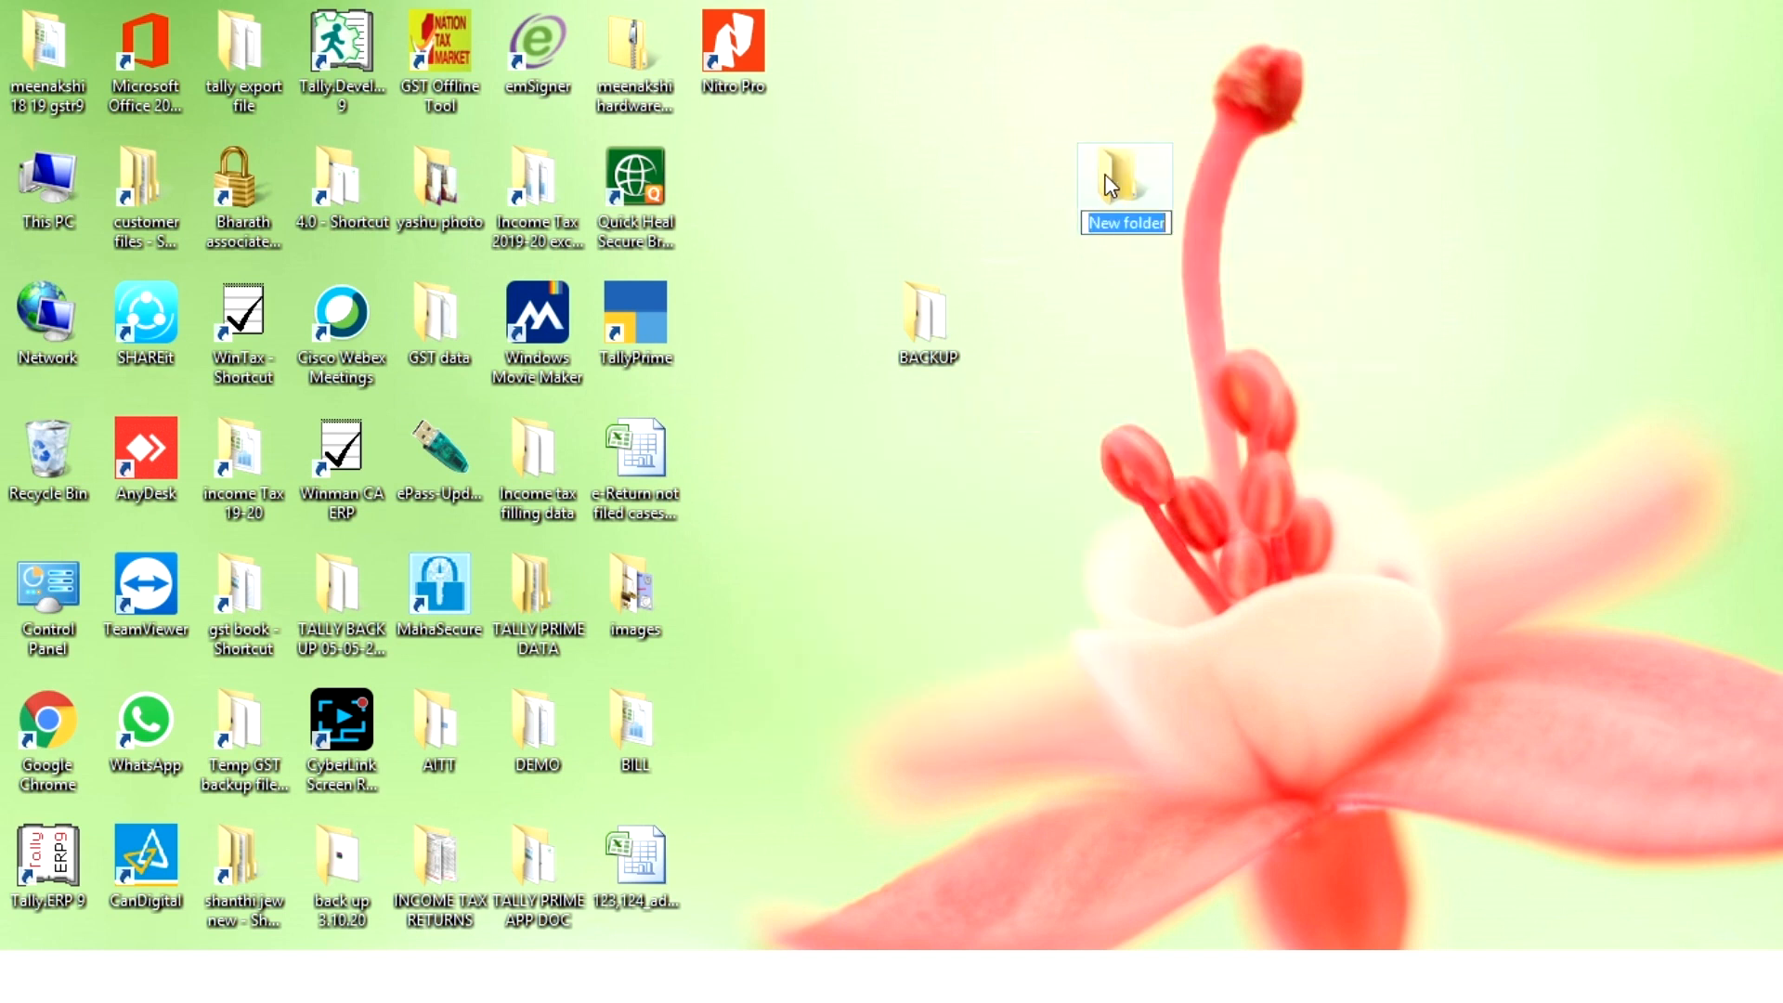
double_click(1107, 175)
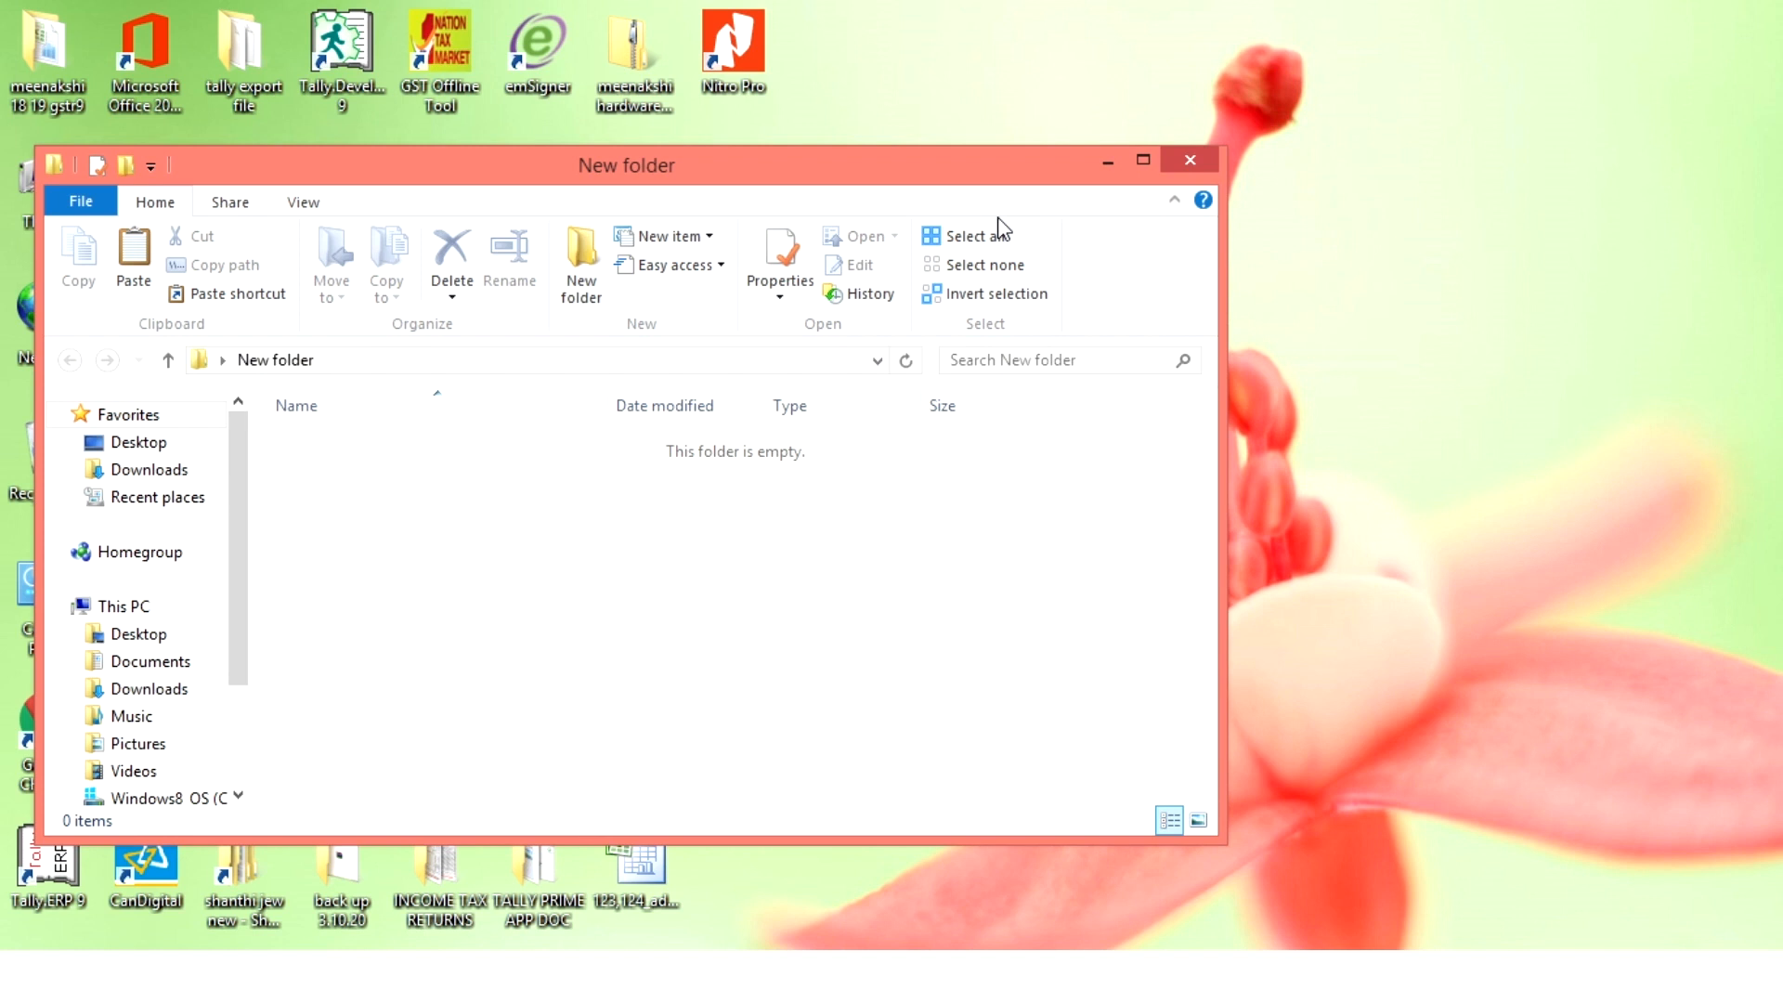
key("ctrl+v")
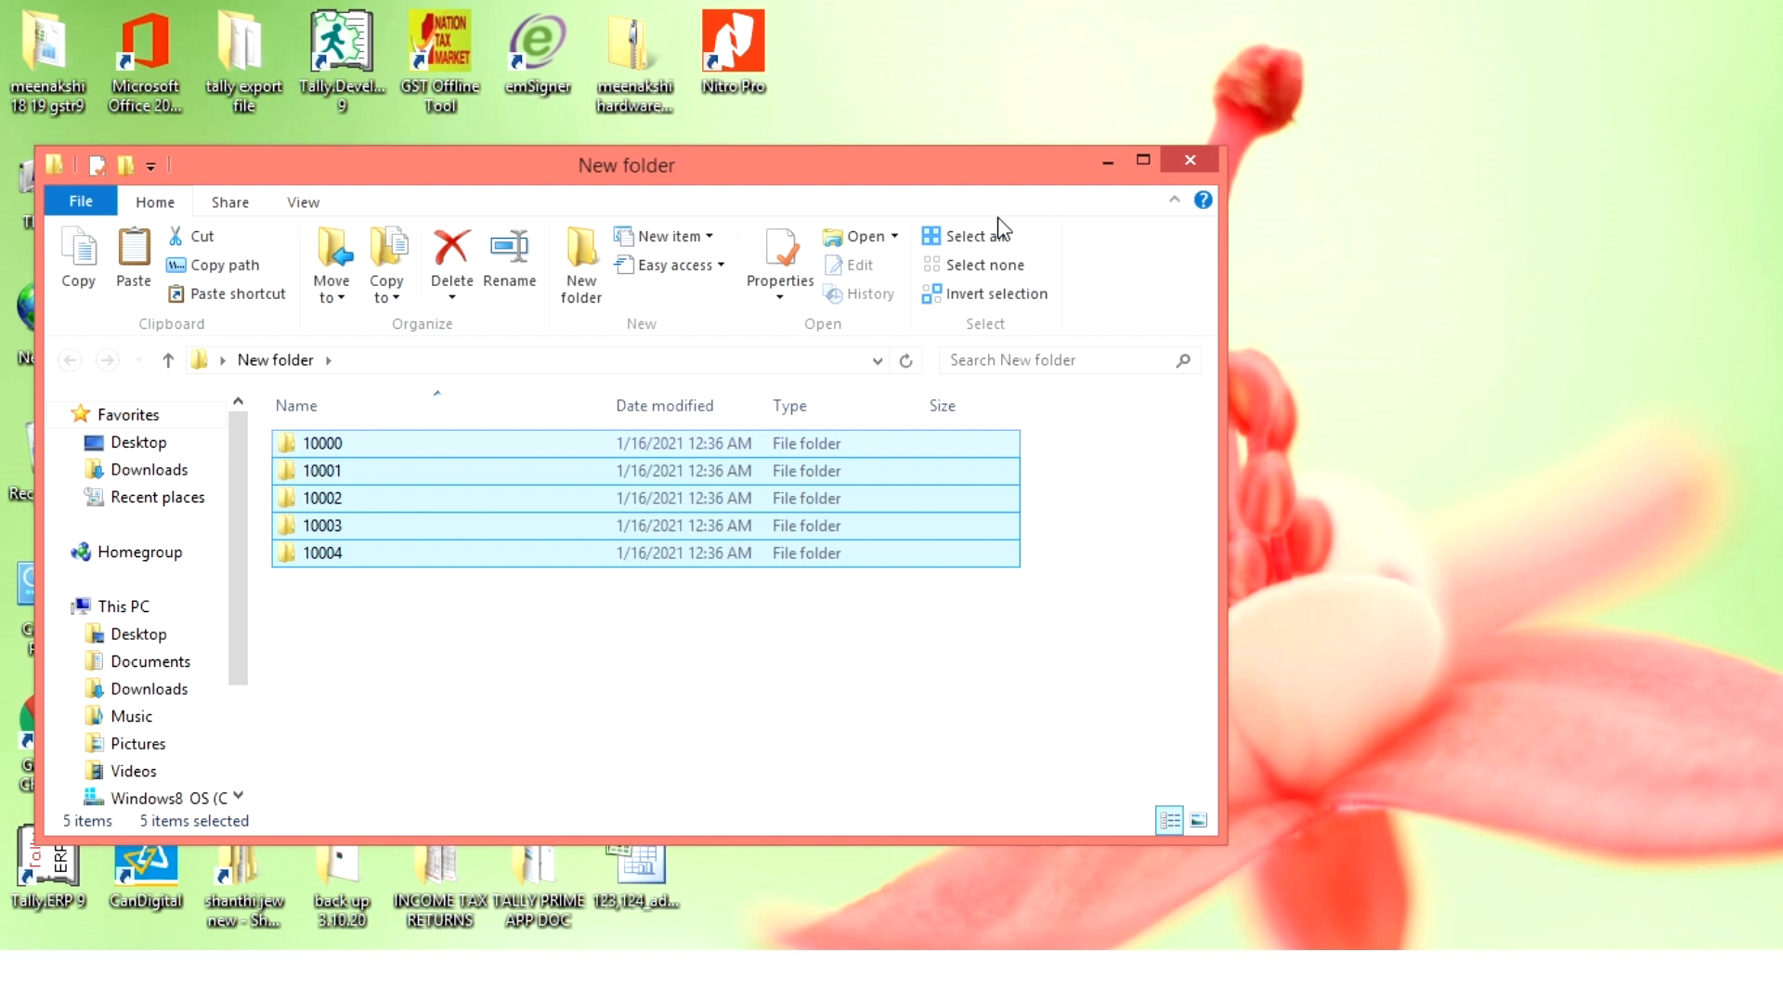
- Check the new folder's contents and path, close it, and examine the TBK900 archives in the Desktop's BACKUP folder
left_click(659, 467)
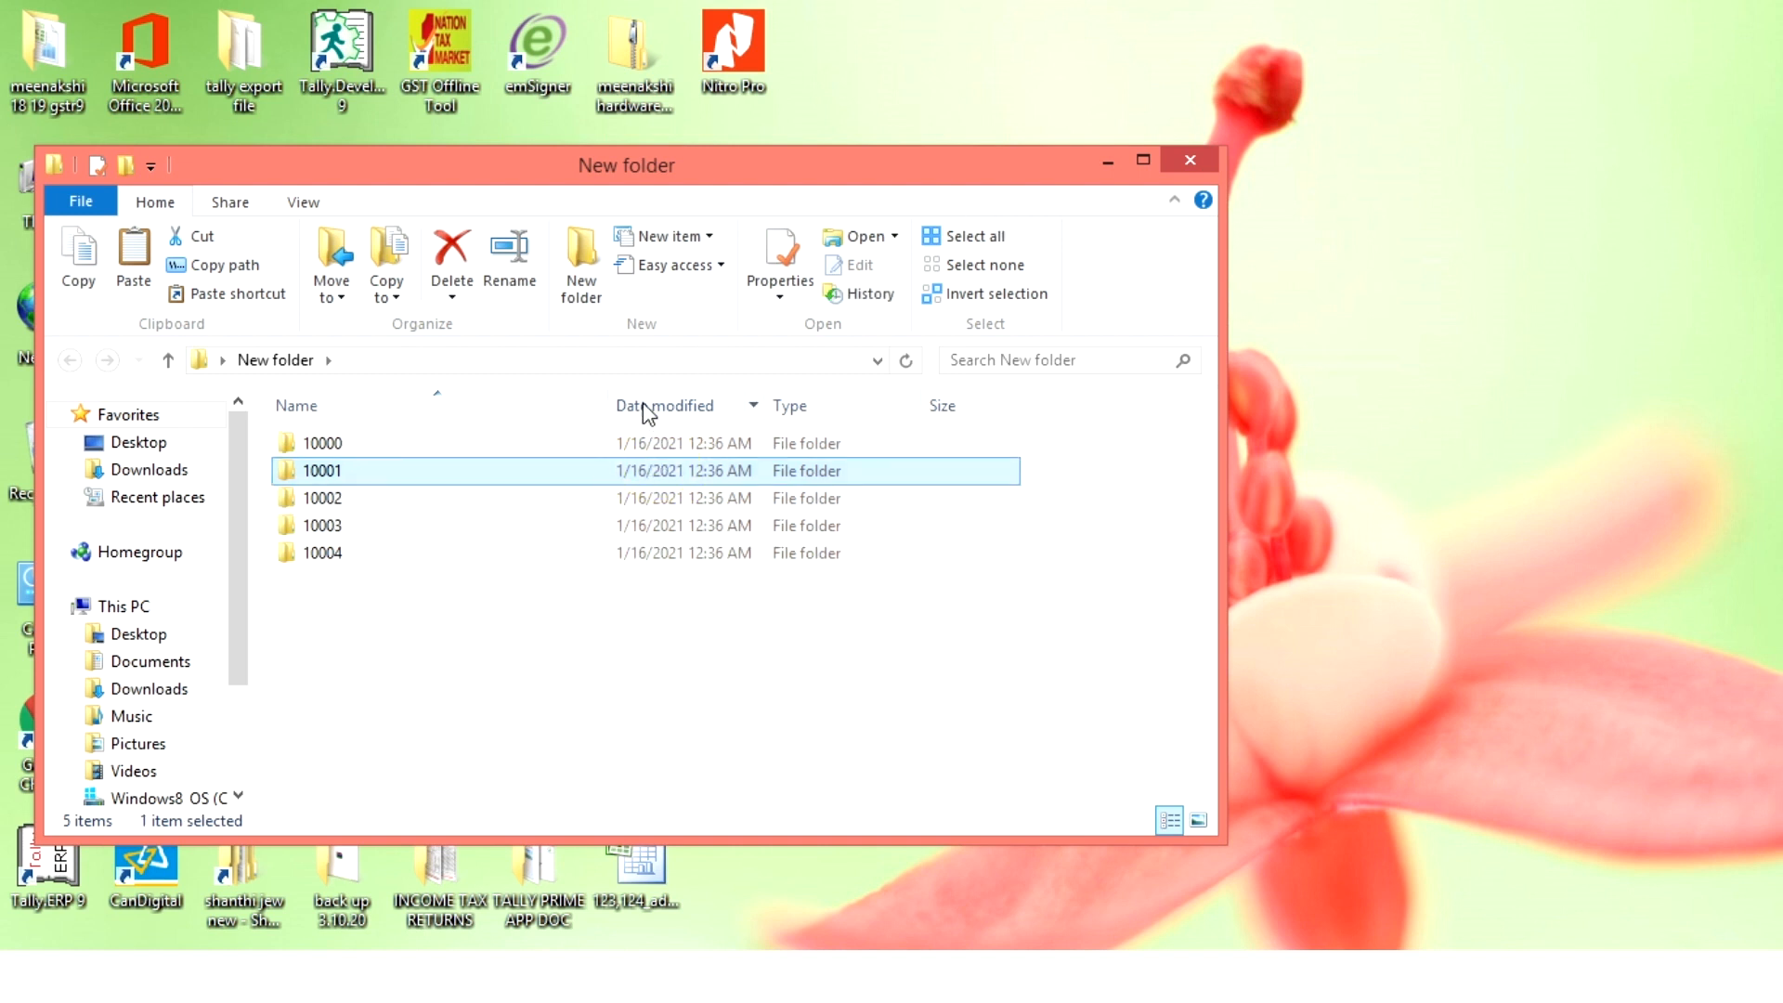
left_click(635, 366)
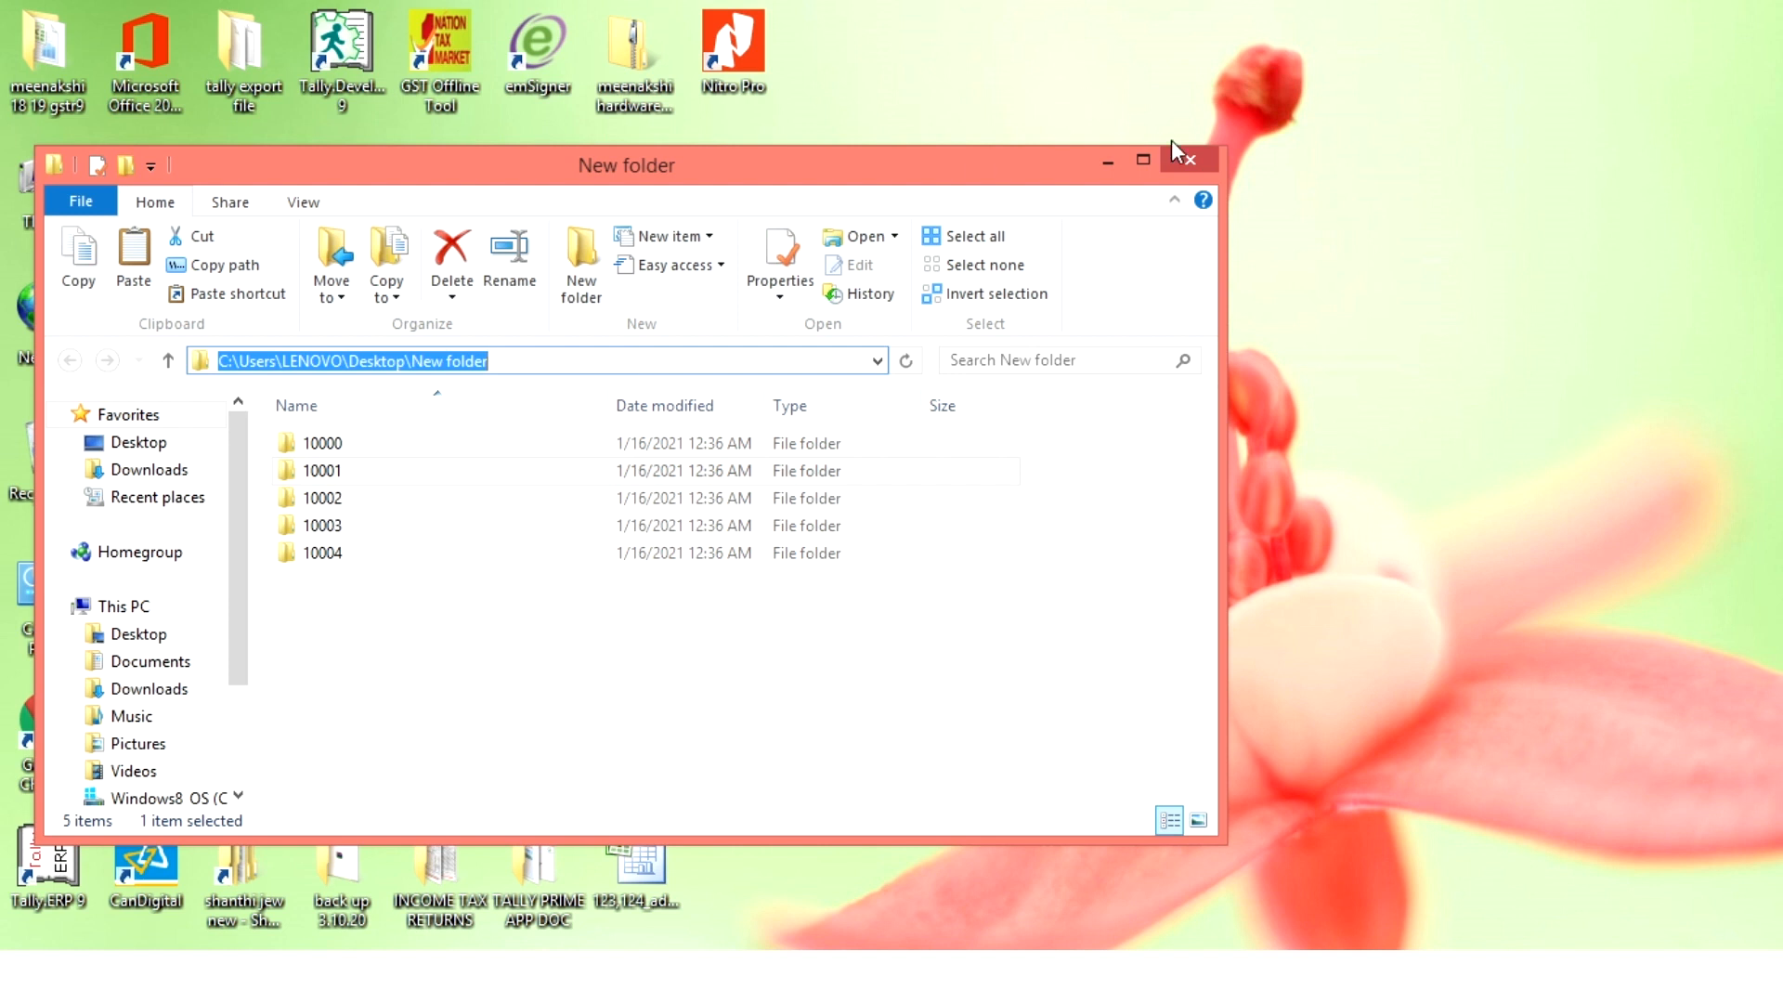
left_click(1205, 154)
double_click(931, 314)
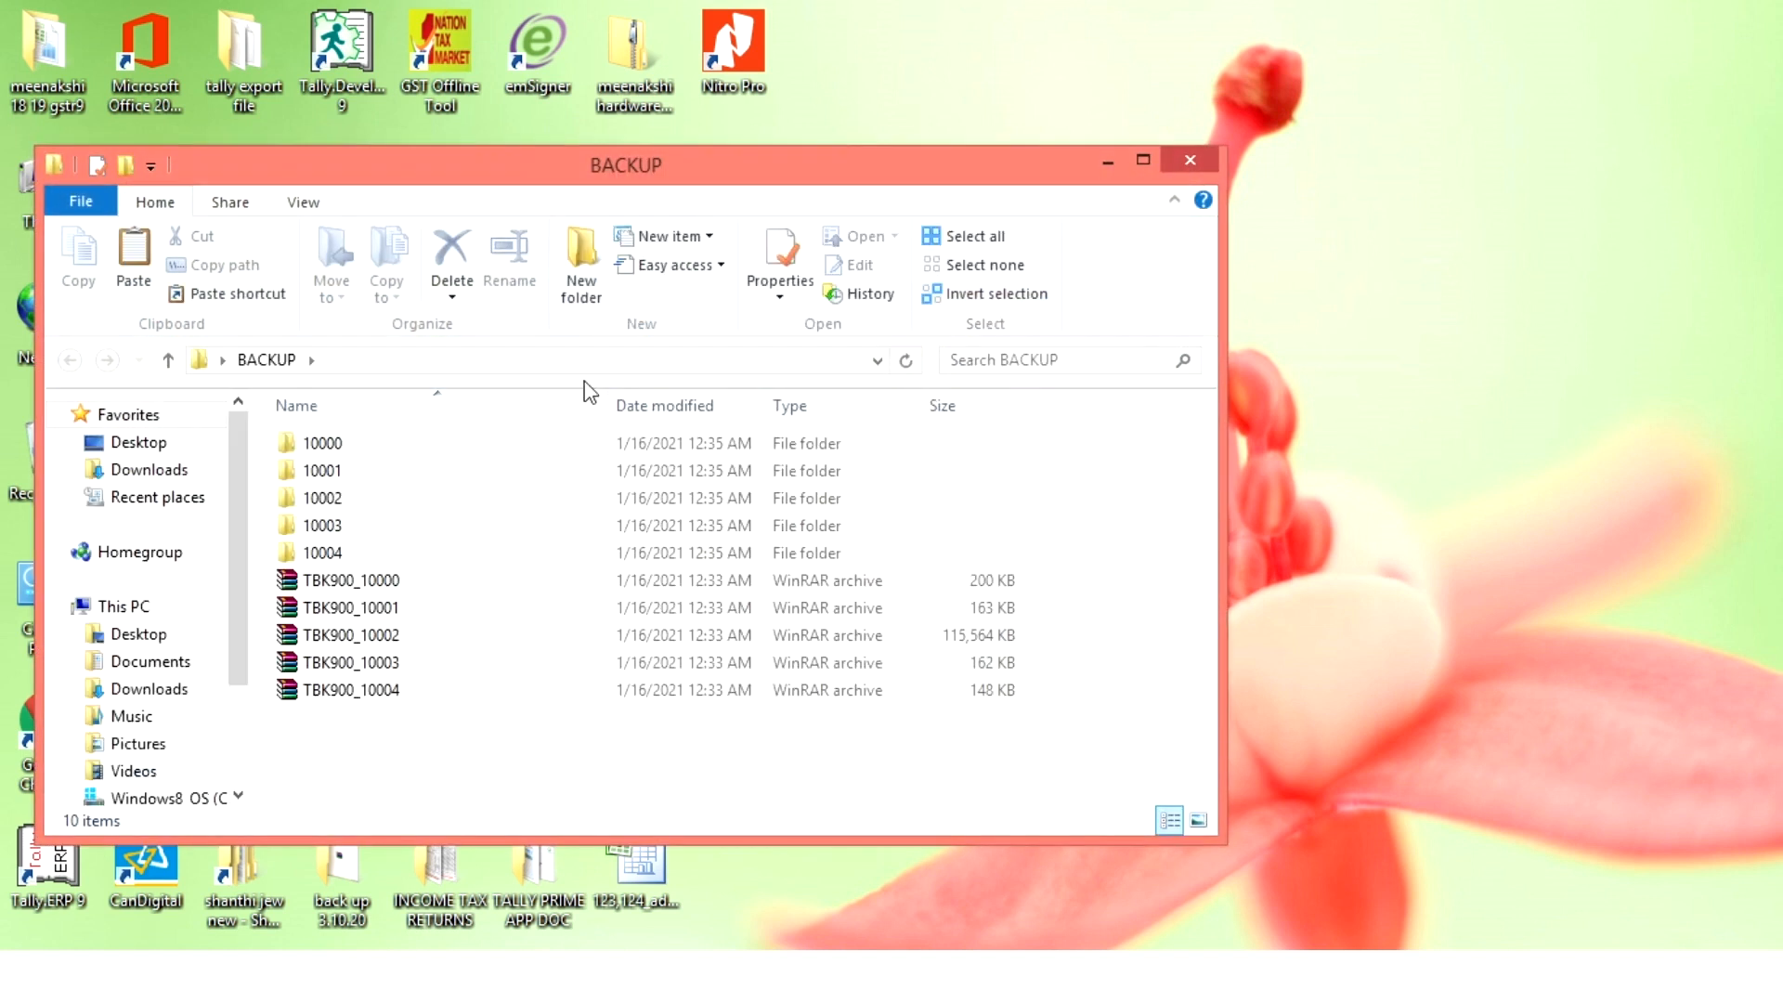
left_click(299, 582)
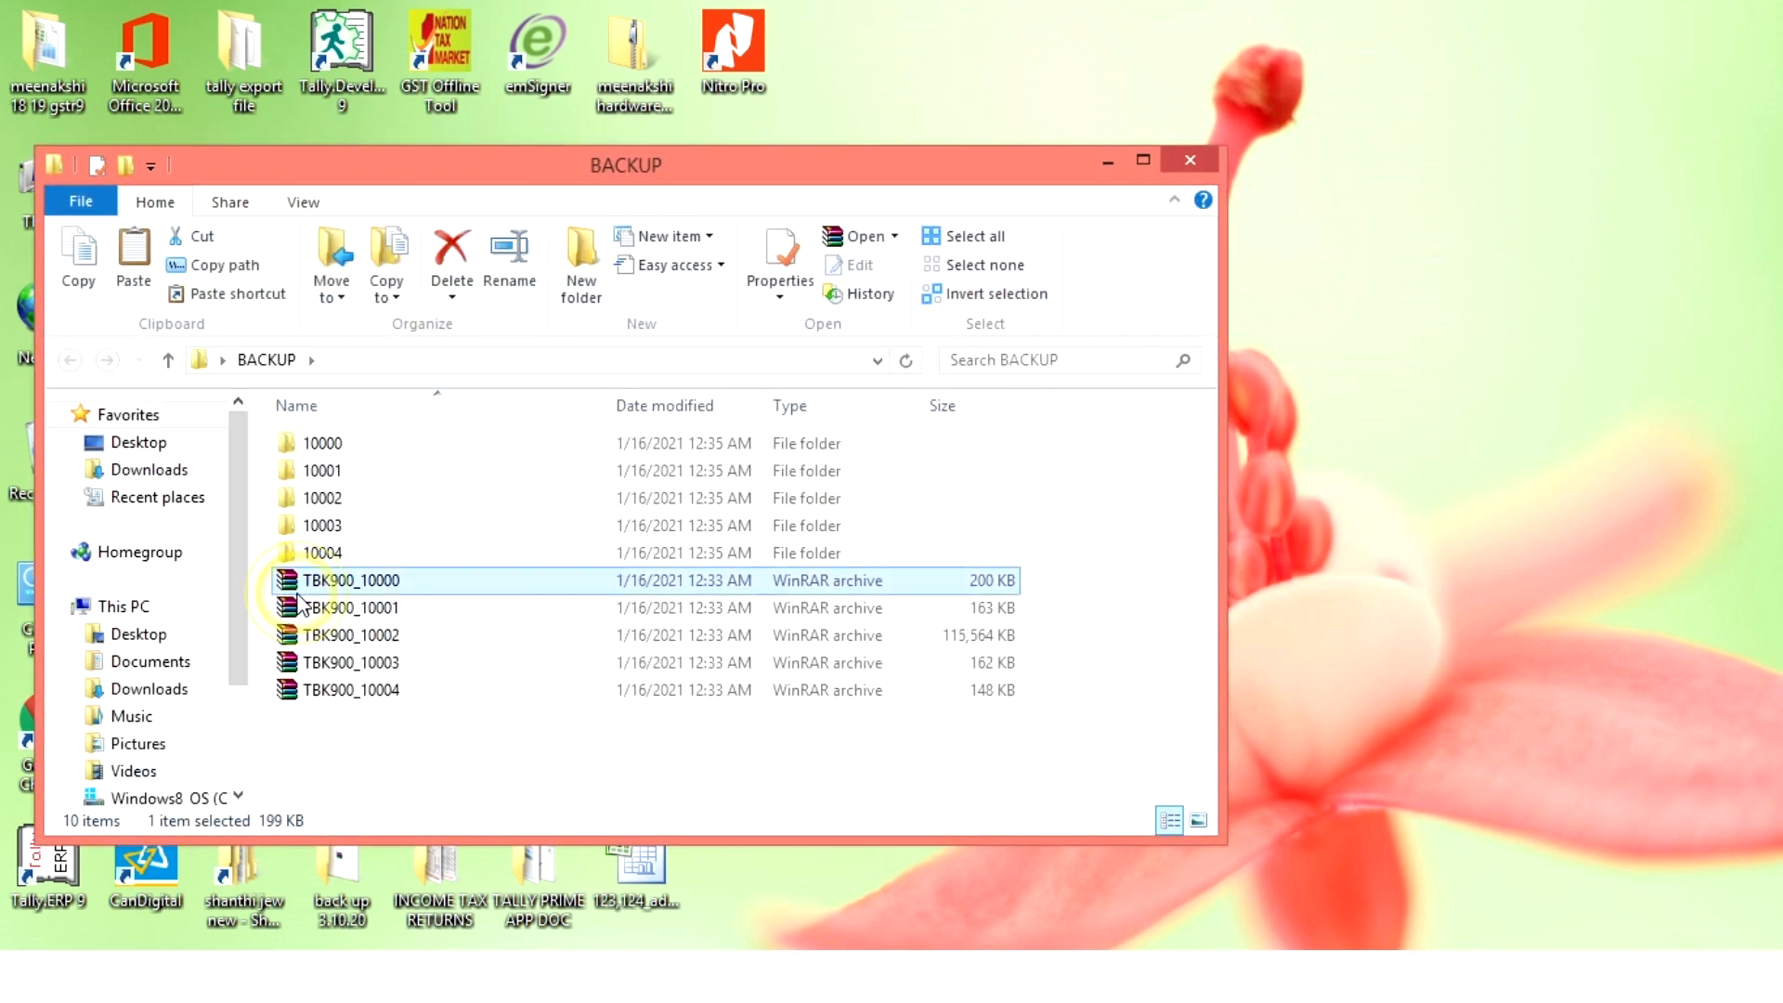